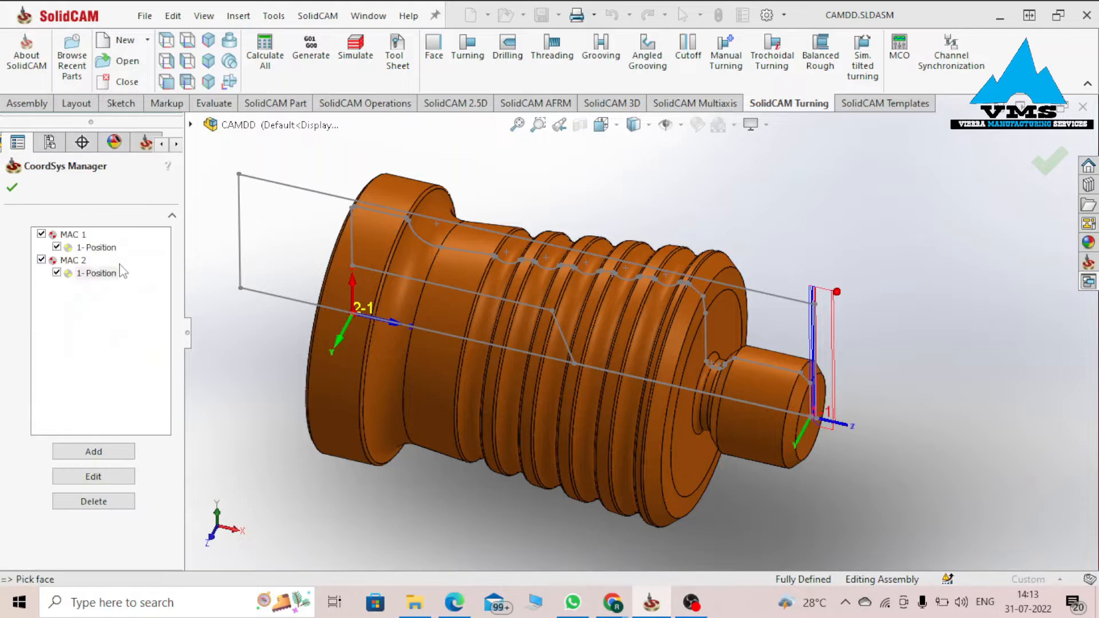
Step: Check the MAC 1 and MAC 2 coordinate system positions on the part and close the coordinate system manager
{"action": "left_click", "coordinate": [80, 235]}
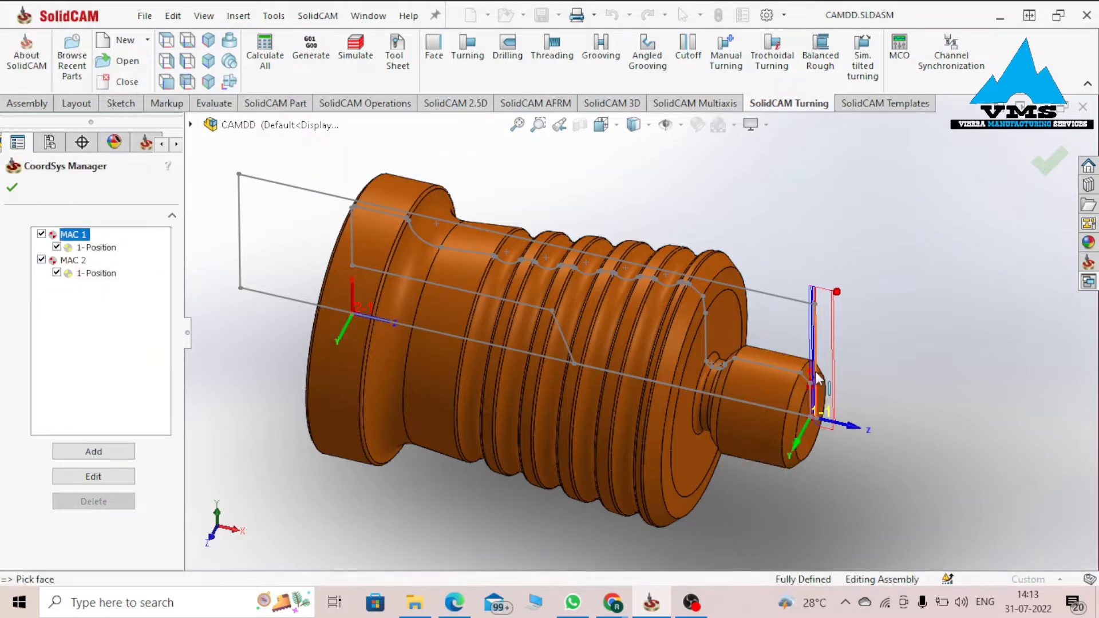
{"action": "left_click", "coordinate": [74, 261]}
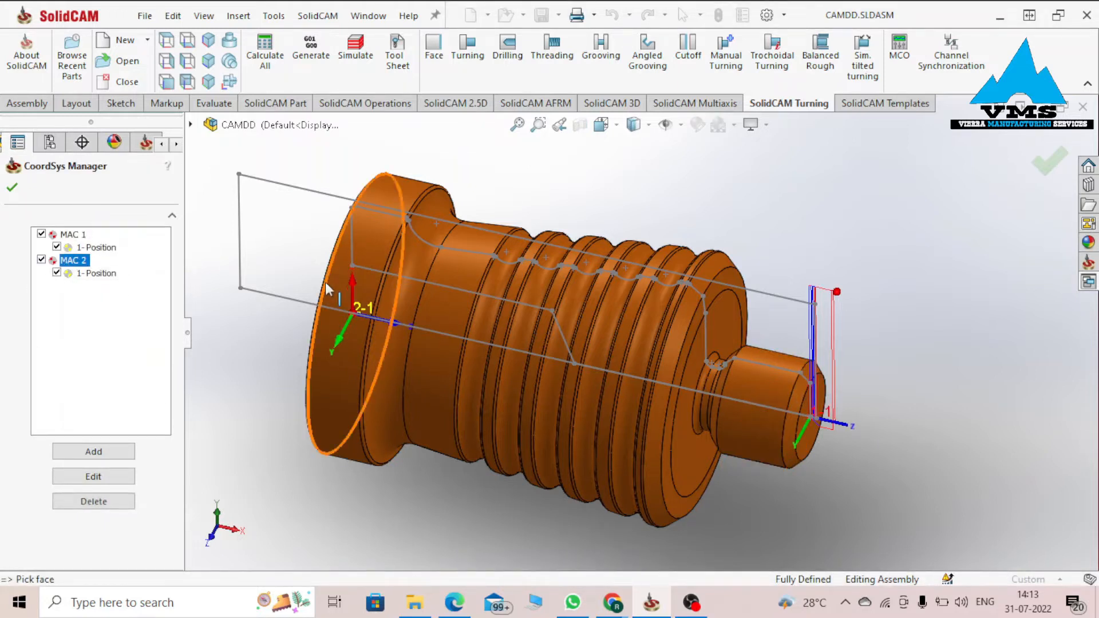
{"action": "left_click", "coordinate": [12, 188]}
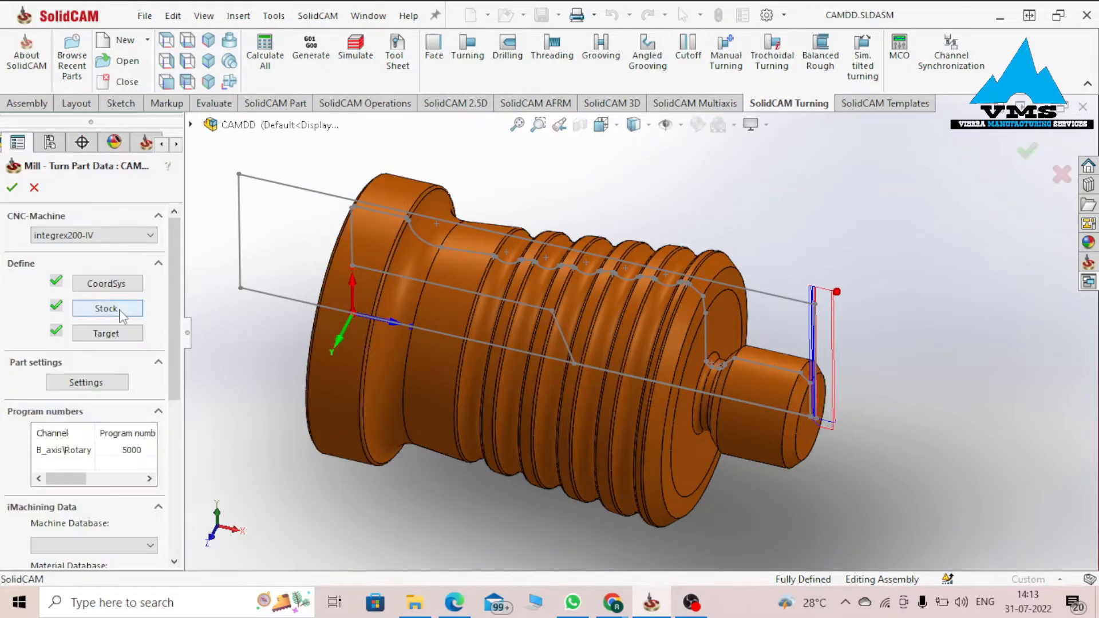
Step: Review the stock definition's type, coordinates and diameters, then close it without saving changes
{"action": "left_click", "coordinate": [106, 307]}
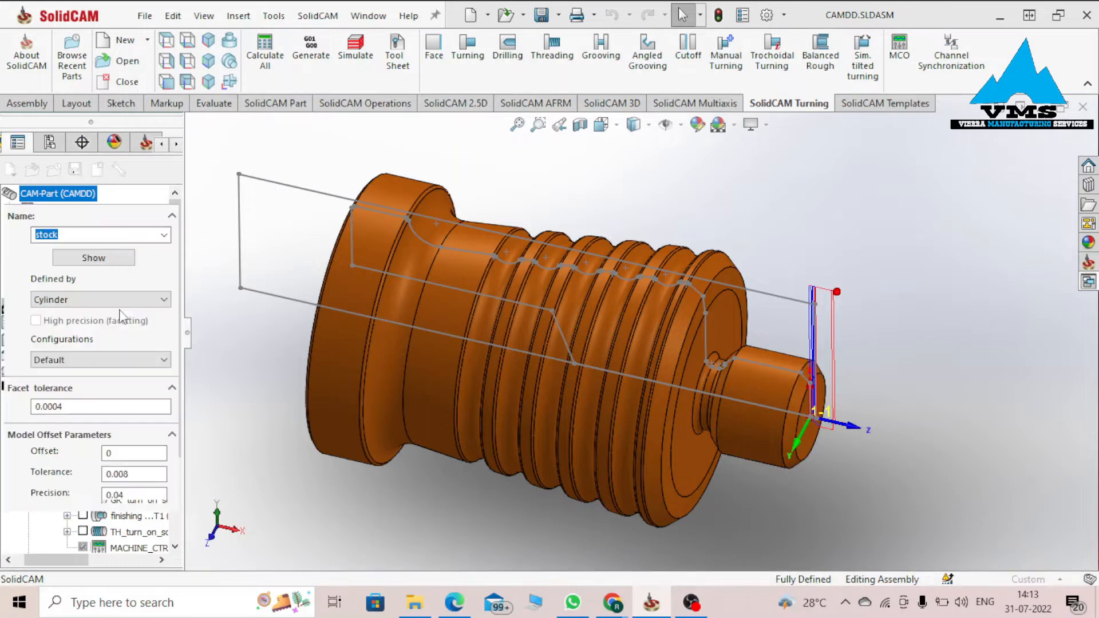
{"action": "left_click_drag", "start_coordinate": [173, 235], "coordinate": [171, 261]}
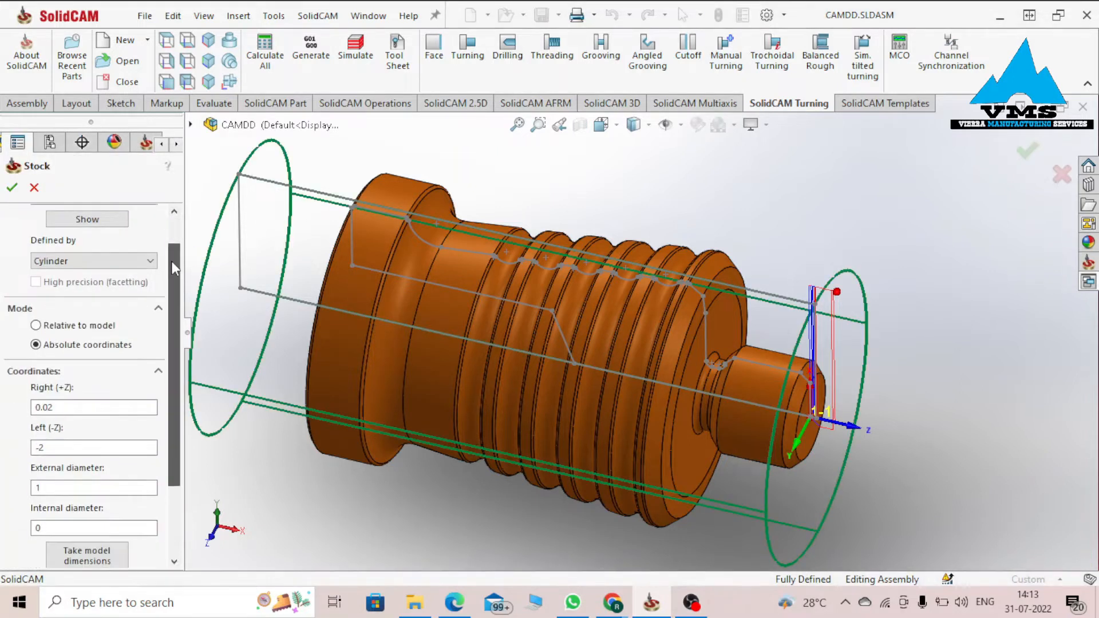
{"action": "scroll", "coordinate": [137, 286], "scroll_direction": "down", "scroll_amount": 1}
{"action": "left_click", "coordinate": [94, 338]}
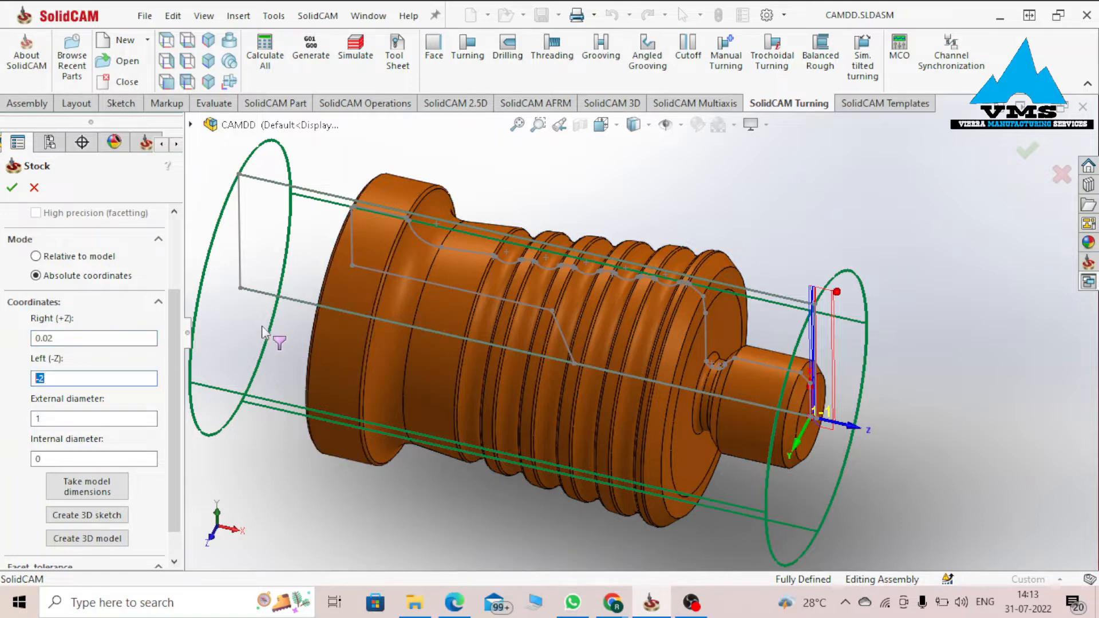
{"action": "left_click", "coordinate": [34, 188]}
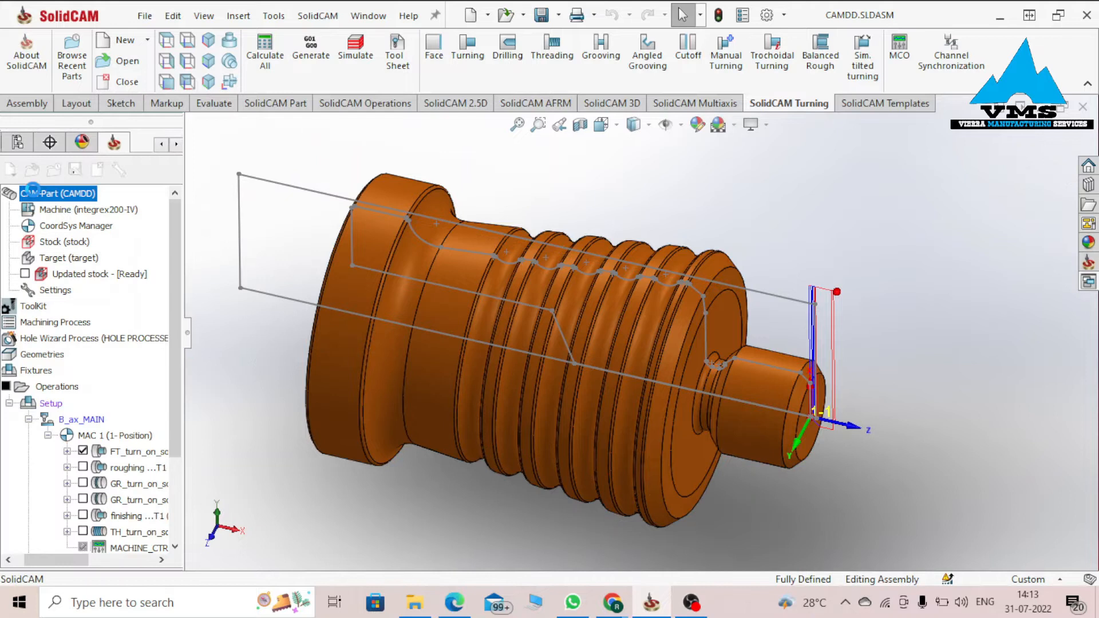
Step: Preview the target solid model, then exit the target definition and the part data without saving changes
{"action": "double_click", "coordinate": [63, 257]}
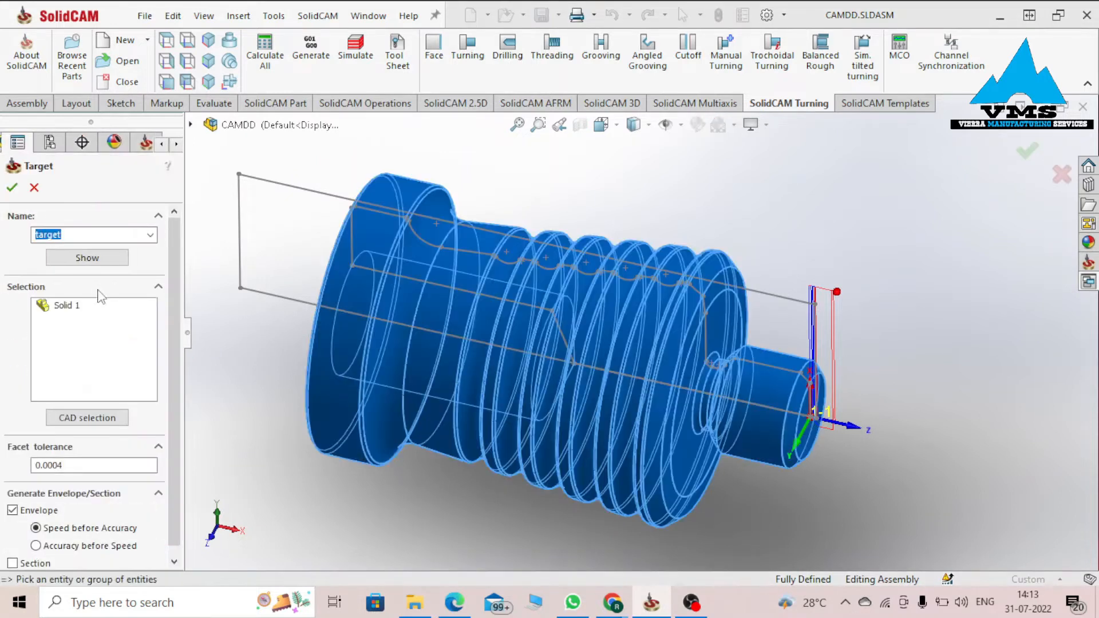
{"action": "left_click", "coordinate": [86, 258]}
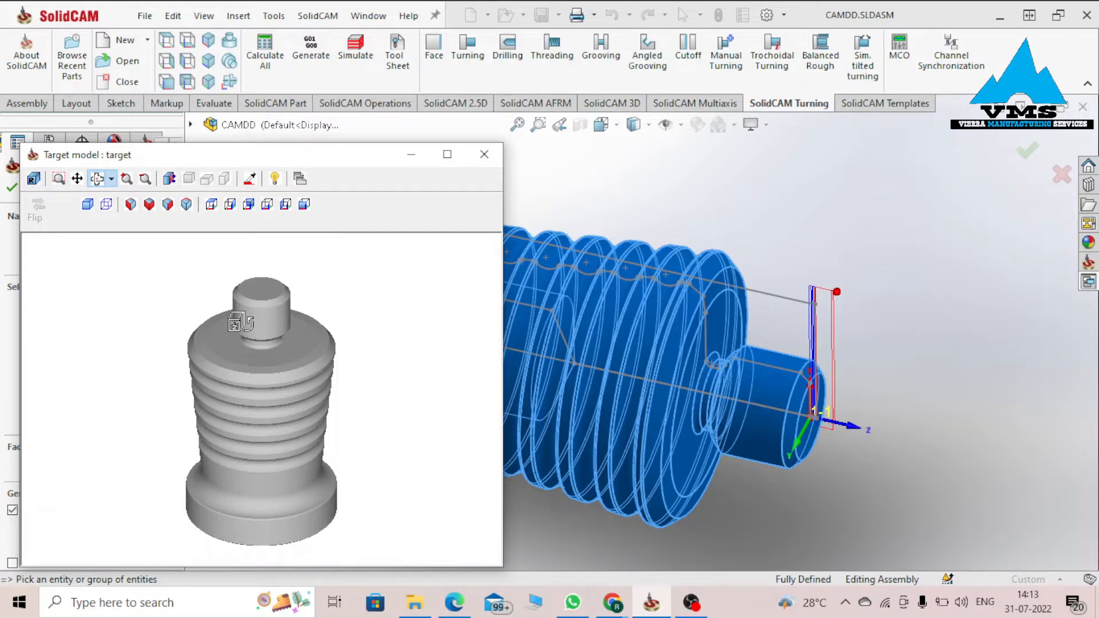
{"action": "left_click", "coordinate": [484, 154]}
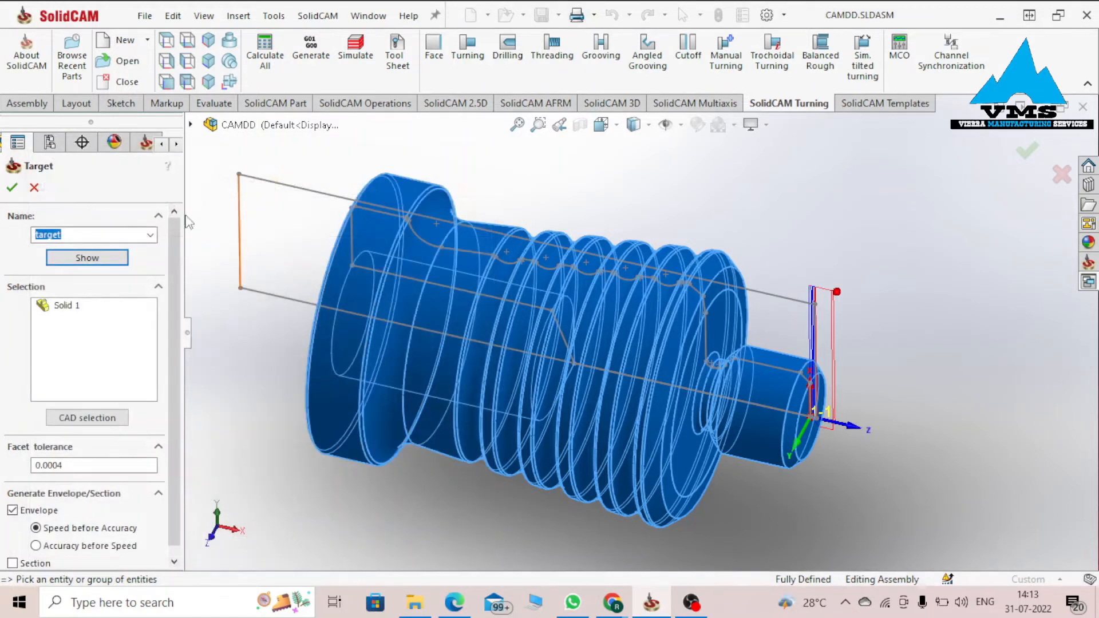
{"action": "left_click", "coordinate": [35, 187]}
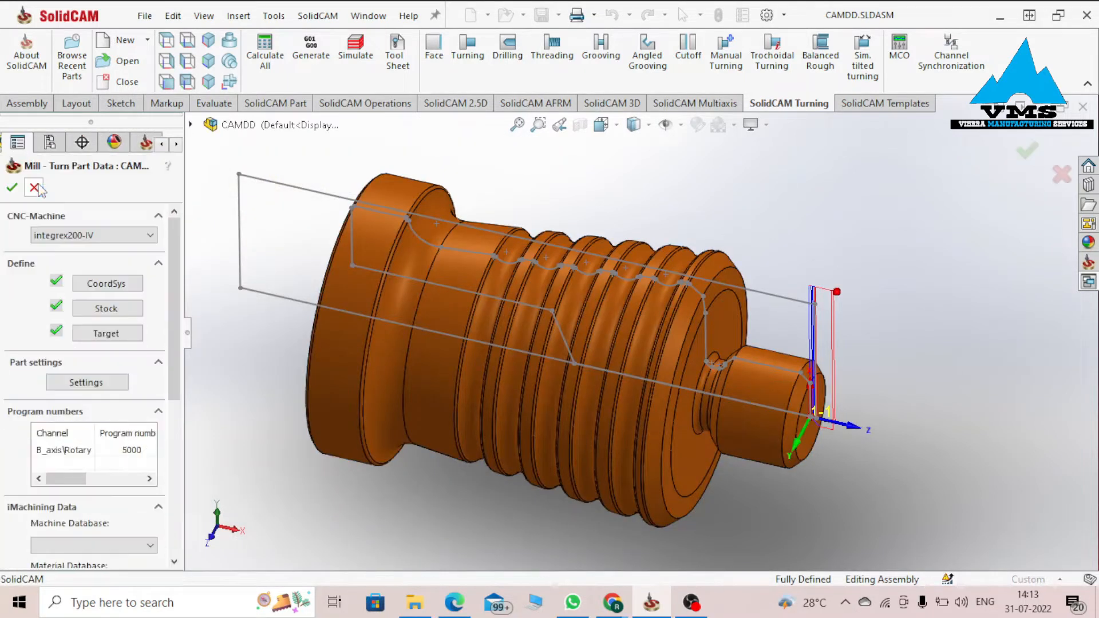
{"action": "left_click", "coordinate": [35, 191]}
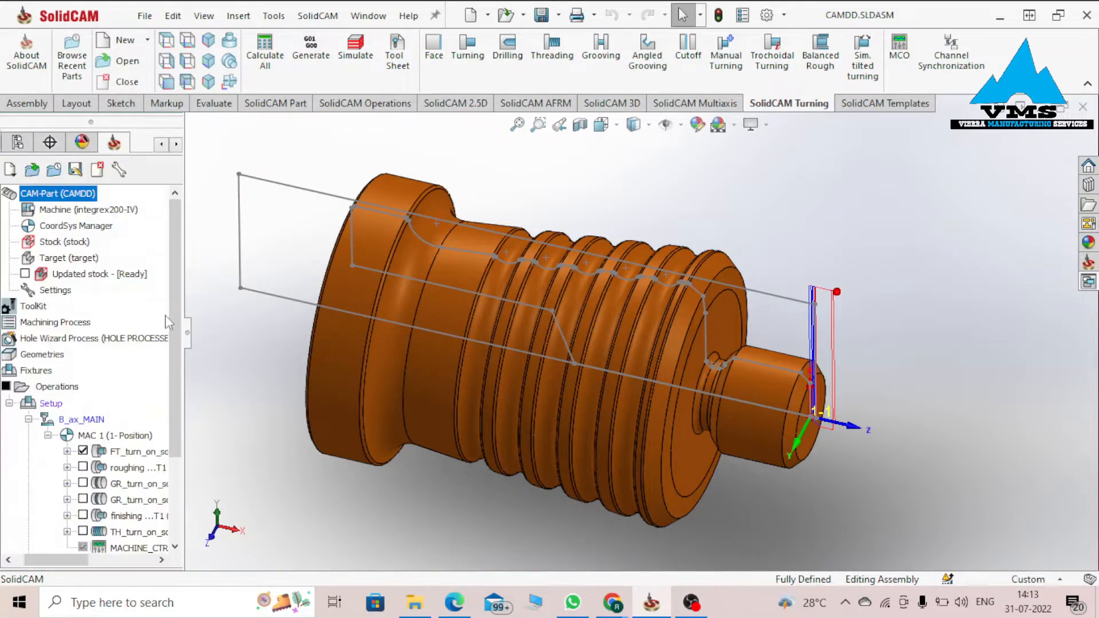
Step: Open the FT_turn_on_solid facing operation under MAC 1 for editing and inspect its geometry on the model's front face
{"action": "scroll", "coordinate": [131, 314], "scroll_direction": "down", "scroll_amount": 2}
{"action": "left_click", "coordinate": [97, 309]}
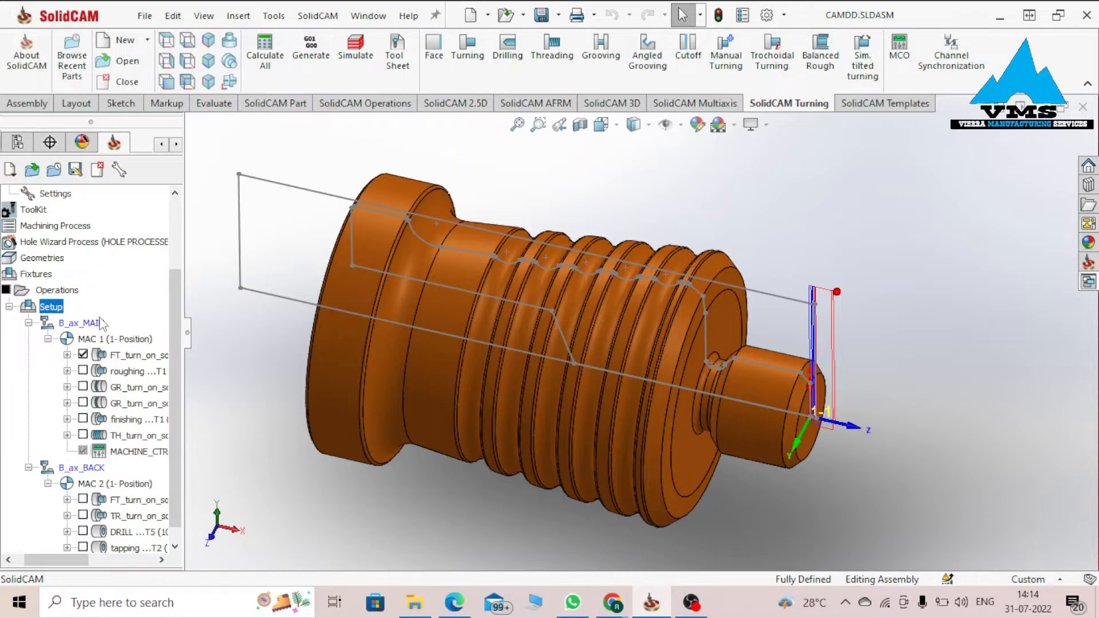
{"action": "right_click", "coordinate": [117, 355]}
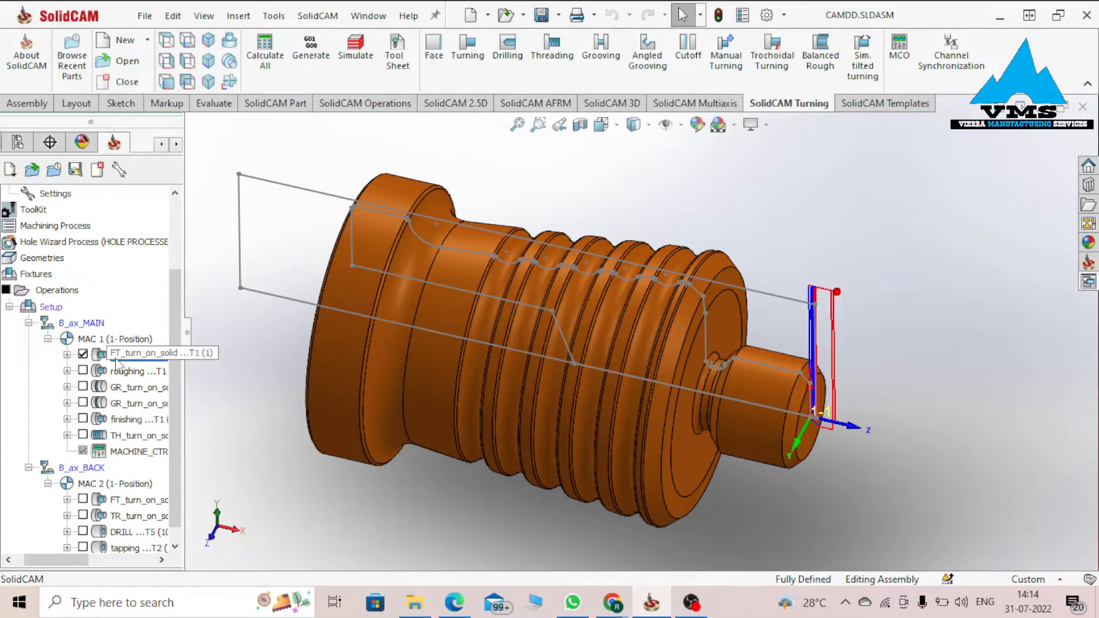
{"action": "left_click", "coordinate": [152, 213]}
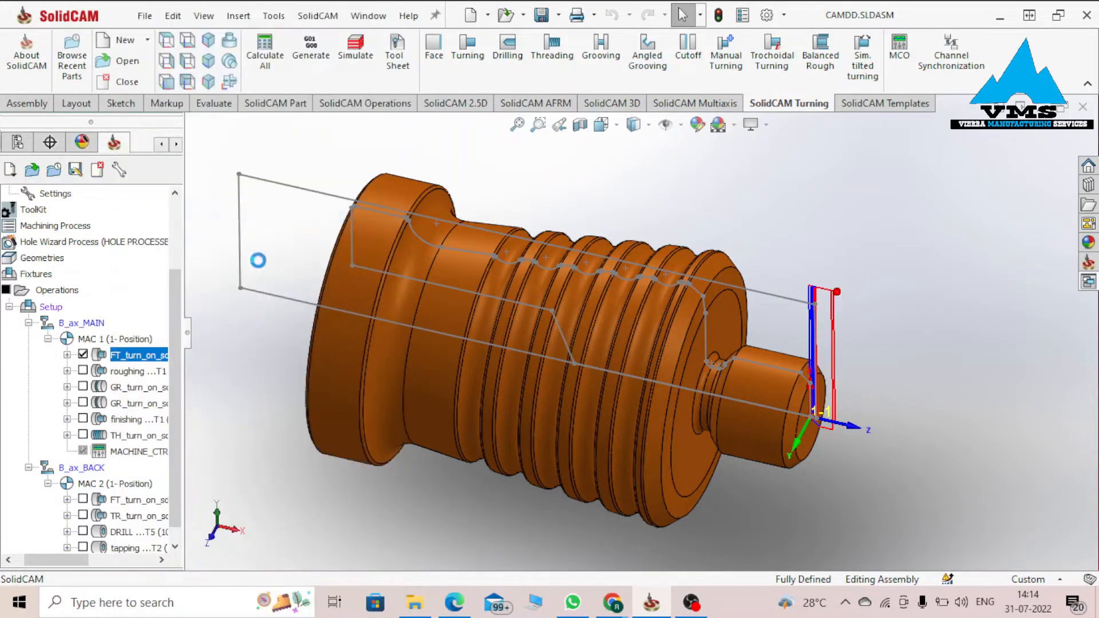
{"action": "left_click", "coordinate": [404, 194]}
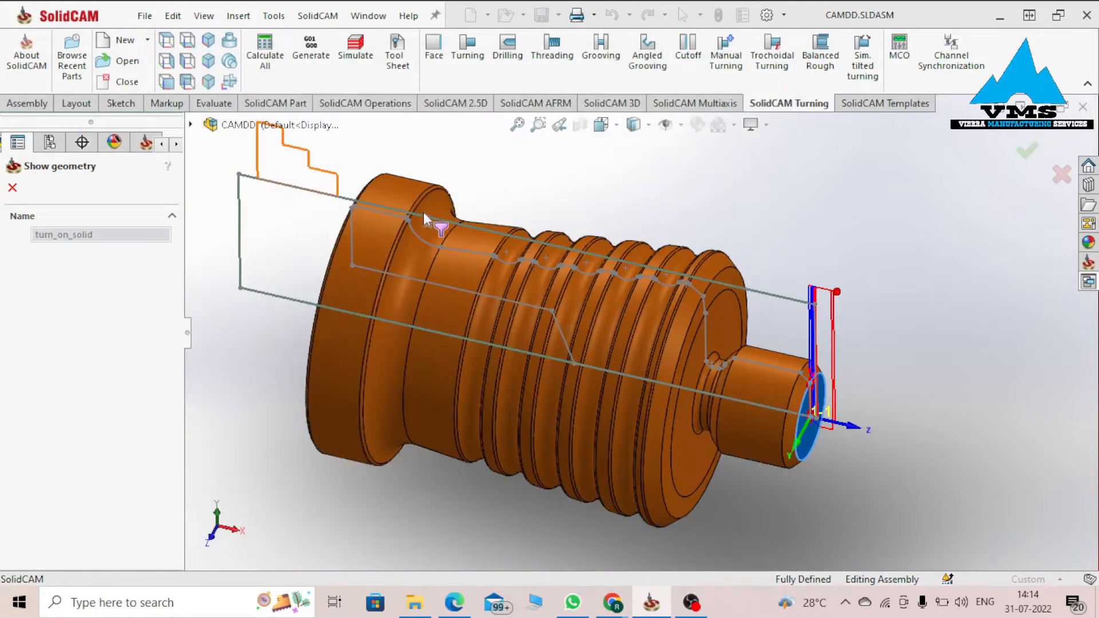
{"action": "scroll", "coordinate": [801, 418], "scroll_direction": "down", "scroll_amount": 5}
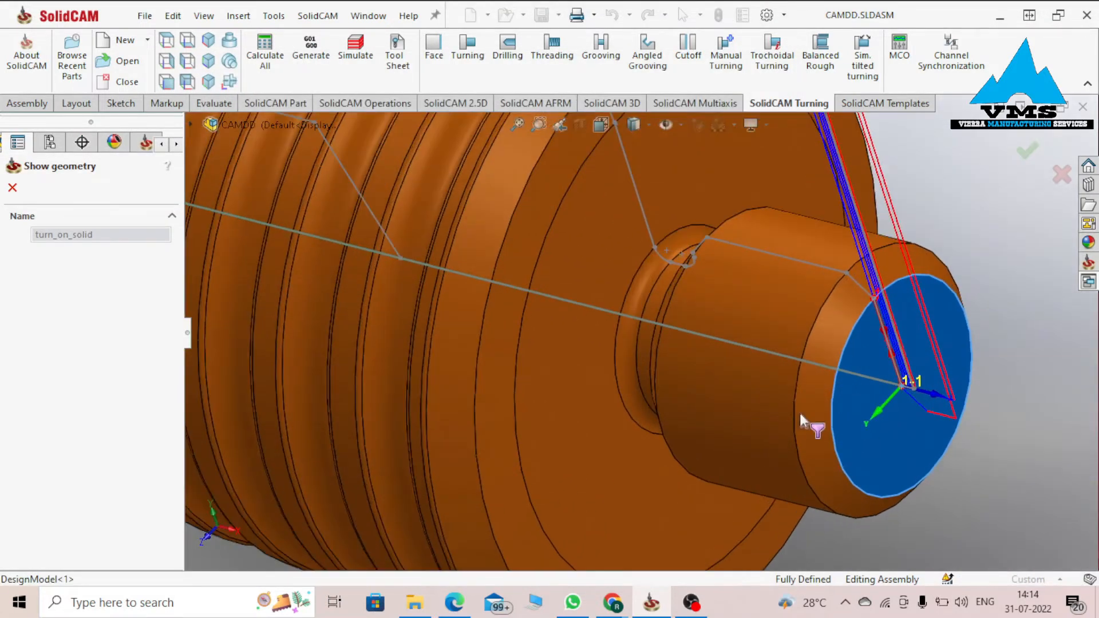
{"action": "left_click", "coordinate": [13, 187]}
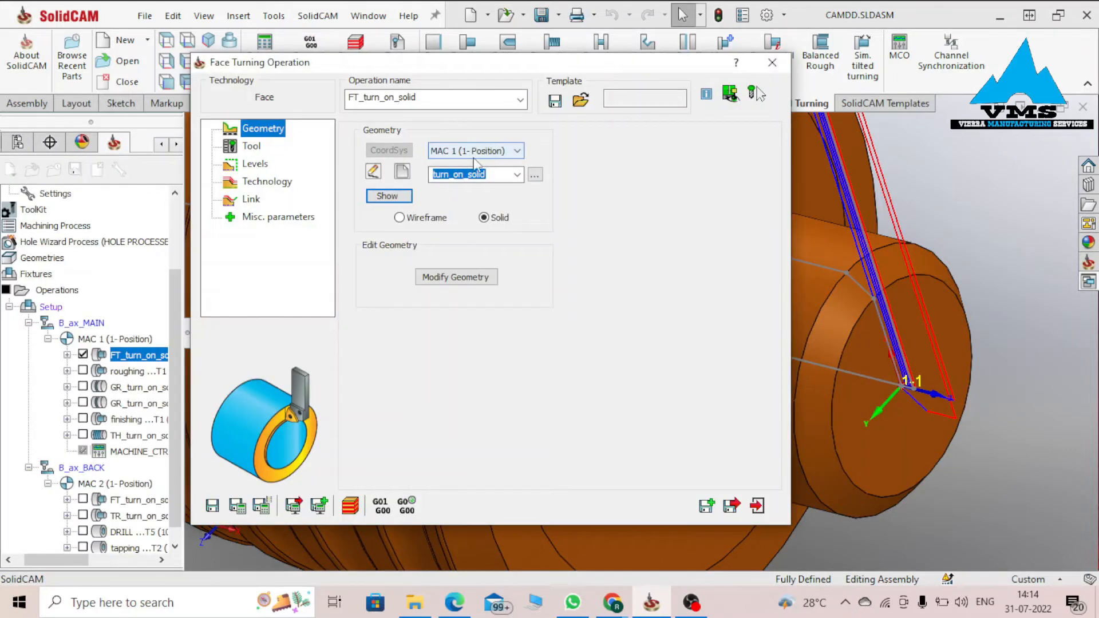
Step: Review the facing operation's tool data in the toolkit and its technology parameters, including offset and finish settings
{"action": "left_click", "coordinate": [251, 145]}
{"action": "left_click", "coordinate": [455, 396]}
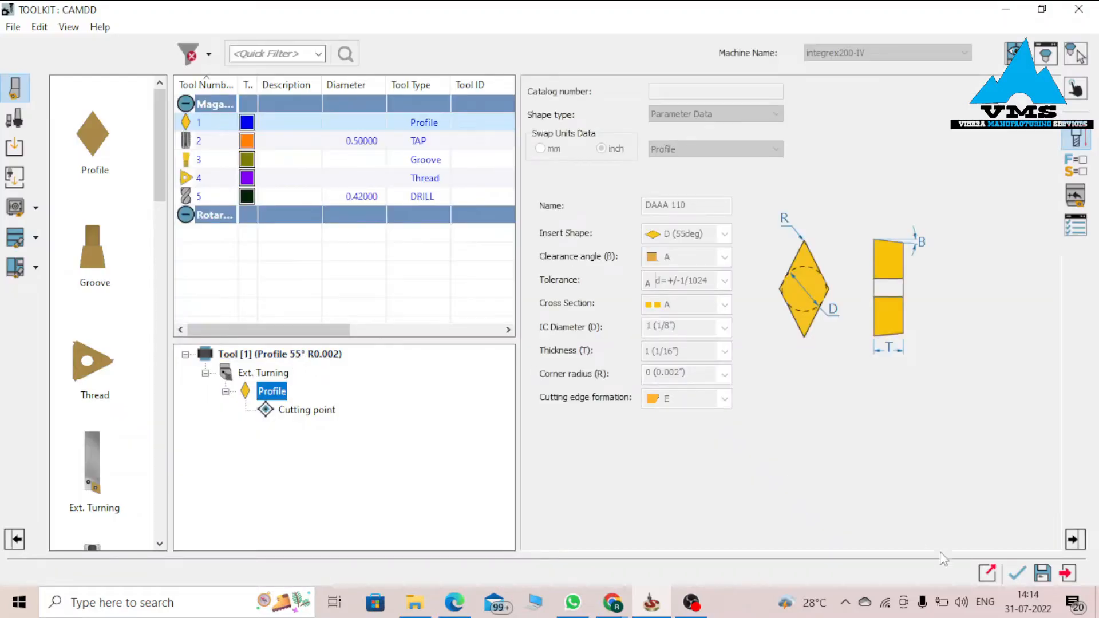
{"action": "left_click", "coordinate": [1019, 574]}
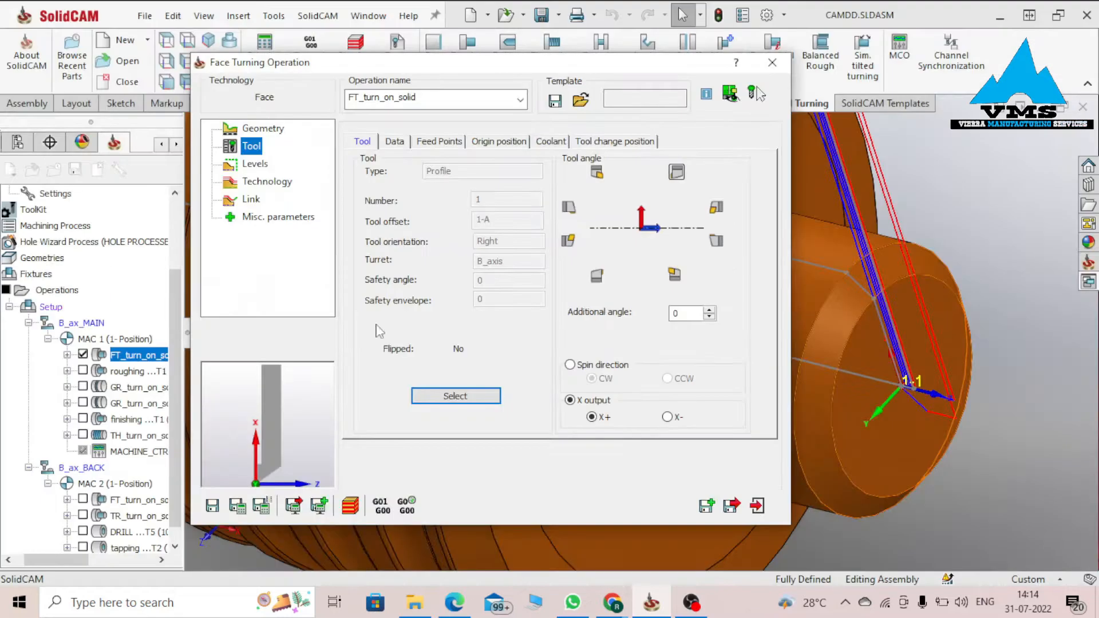
{"action": "left_click", "coordinate": [268, 182]}
{"action": "mouse_move", "coordinate": [721, 193]}
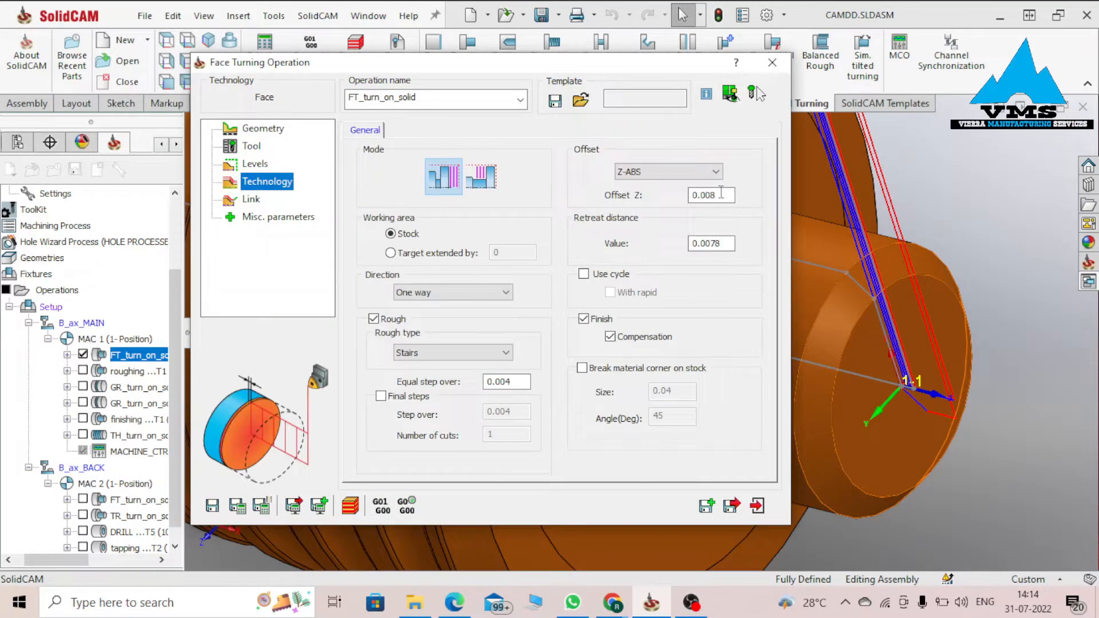
{"action": "left_click", "coordinate": [610, 337]}
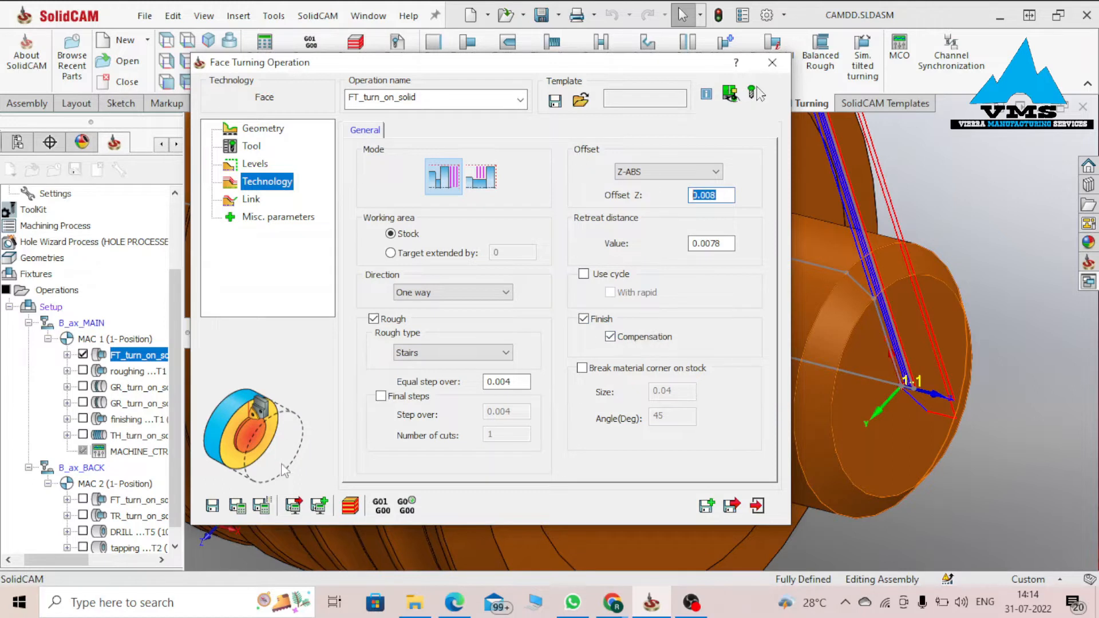
Step: Simulate the facing tool path in the turning simulation, then close the simulation and the face turning operation
{"action": "left_click", "coordinate": [349, 505]}
{"action": "left_click", "coordinate": [442, 320]}
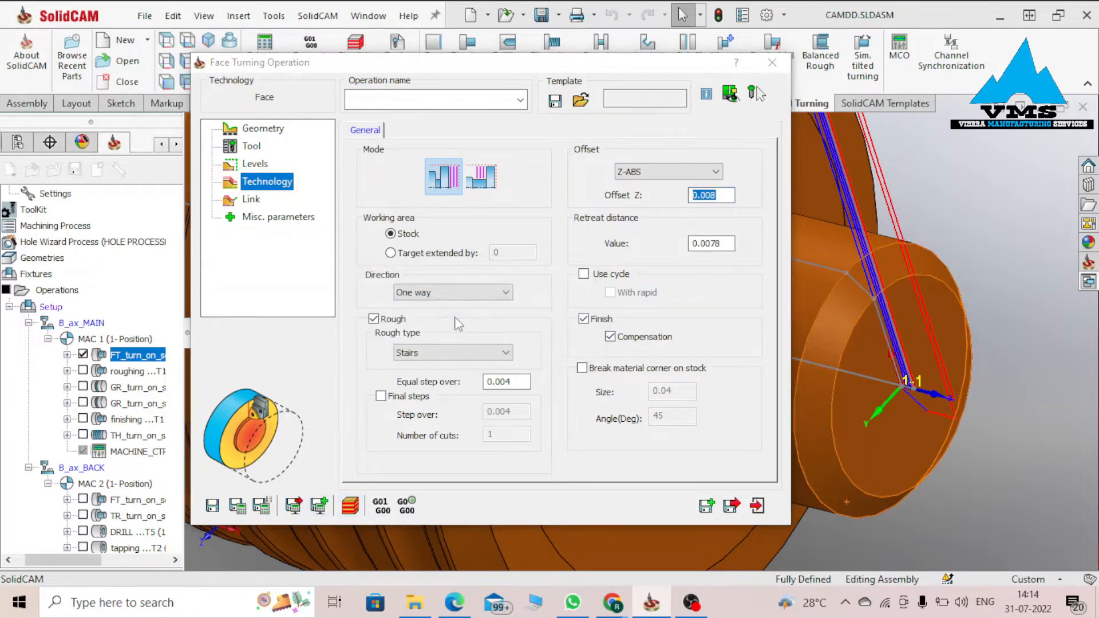
{"action": "left_click", "coordinate": [924, 445]}
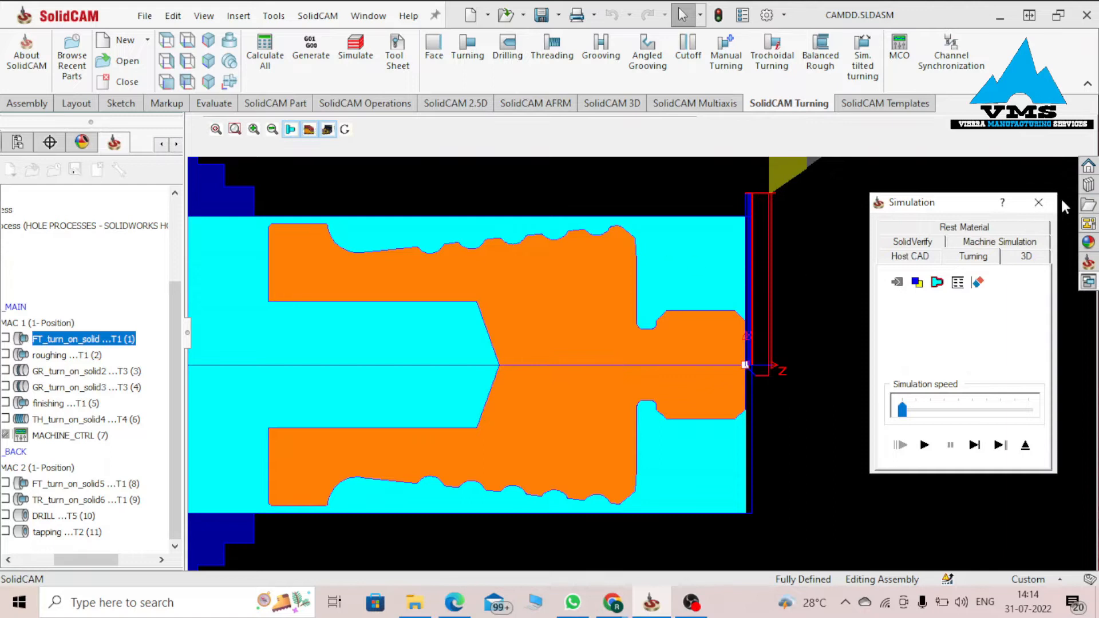
{"action": "left_click", "coordinate": [1038, 202]}
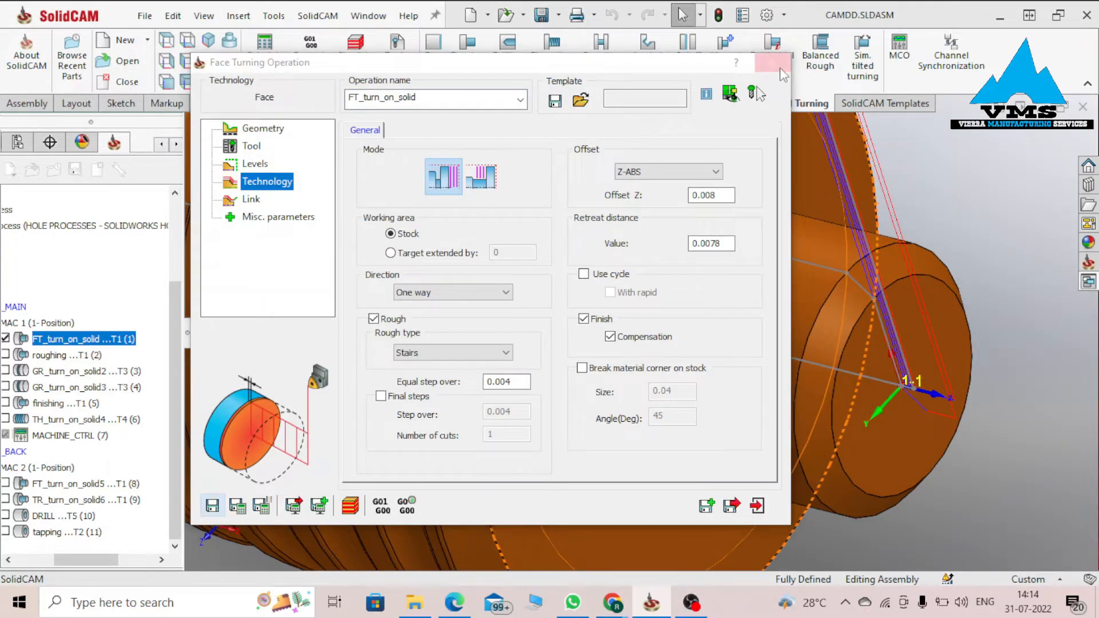
{"action": "left_click", "coordinate": [780, 67]}
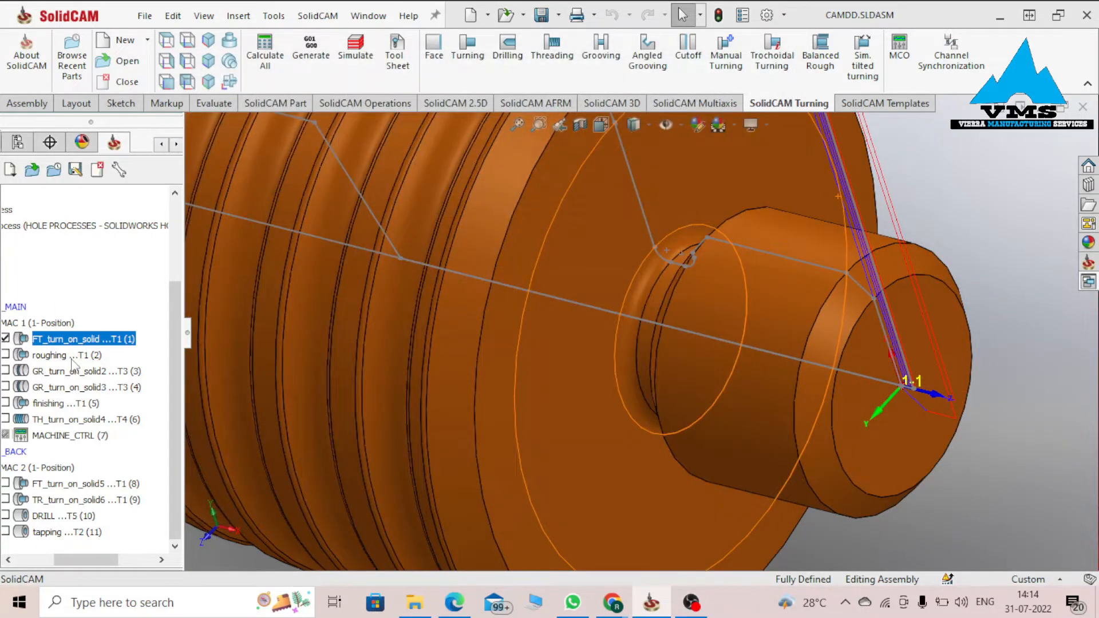
Step: Open the MAC 1 roughing operation for editing and inspect its turn_on_solid1 geometry along the part's outer profile
{"action": "left_click", "coordinate": [72, 357]}
{"action": "right_click", "coordinate": [72, 358]}
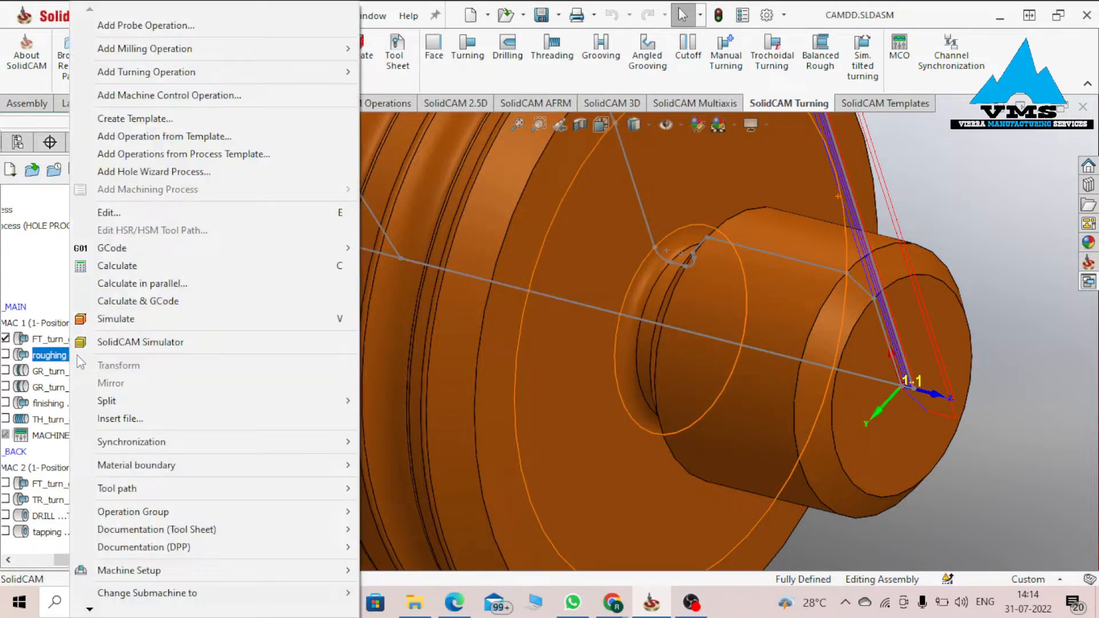
{"action": "left_click", "coordinate": [125, 212]}
{"action": "left_click", "coordinate": [274, 128]}
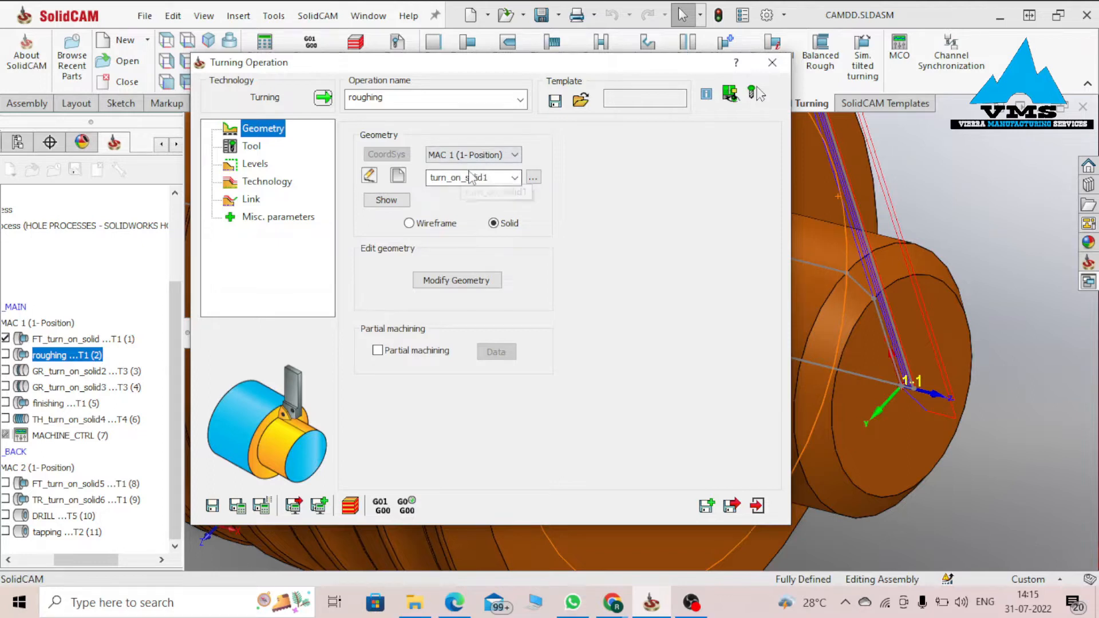
{"action": "left_click", "coordinate": [387, 200]}
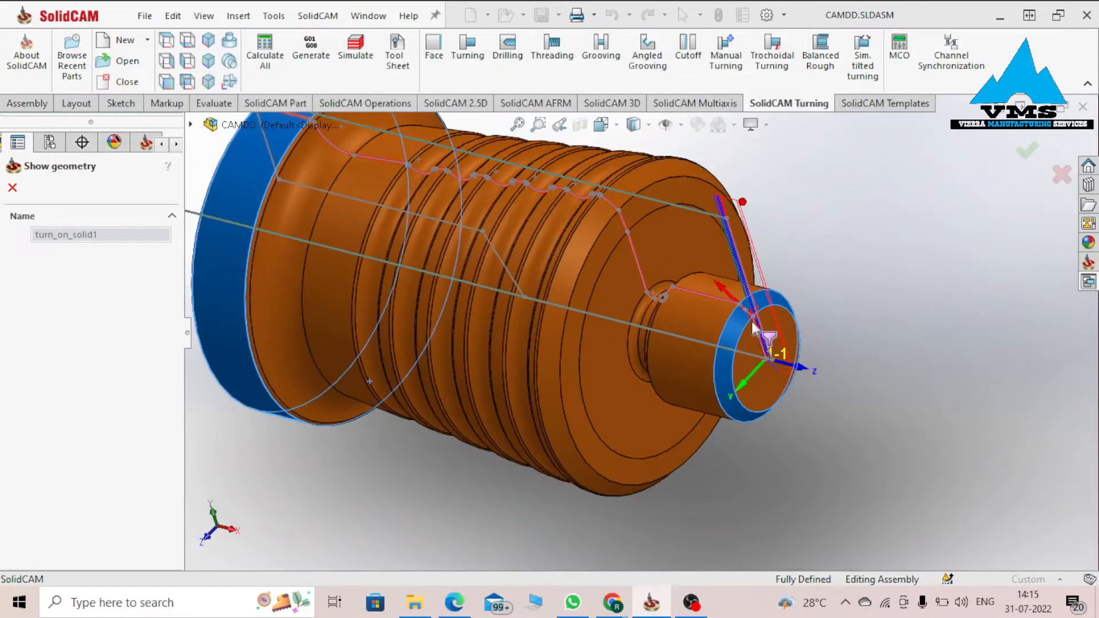
{"action": "middle_click_drag", "start_coordinate": [525, 347], "coordinate": [438, 286]}
{"action": "scroll", "coordinate": [438, 285], "scroll_direction": "down", "scroll_amount": 3}
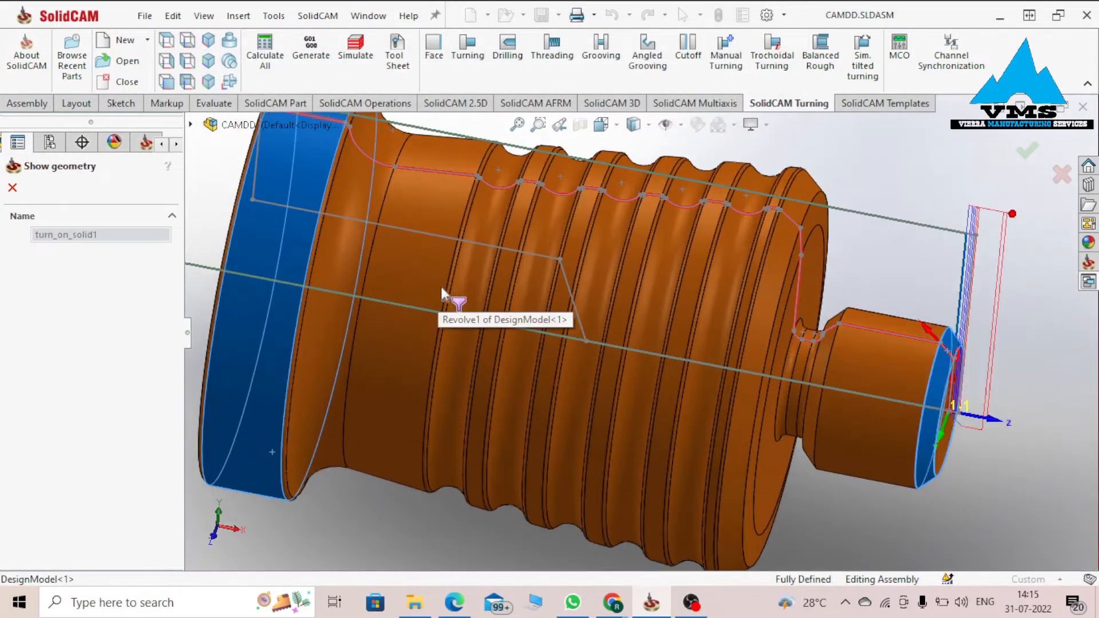
{"action": "scroll", "coordinate": [937, 393], "scroll_direction": "down", "scroll_amount": 2}
{"action": "scroll", "coordinate": [914, 337], "scroll_direction": "up", "scroll_amount": 3}
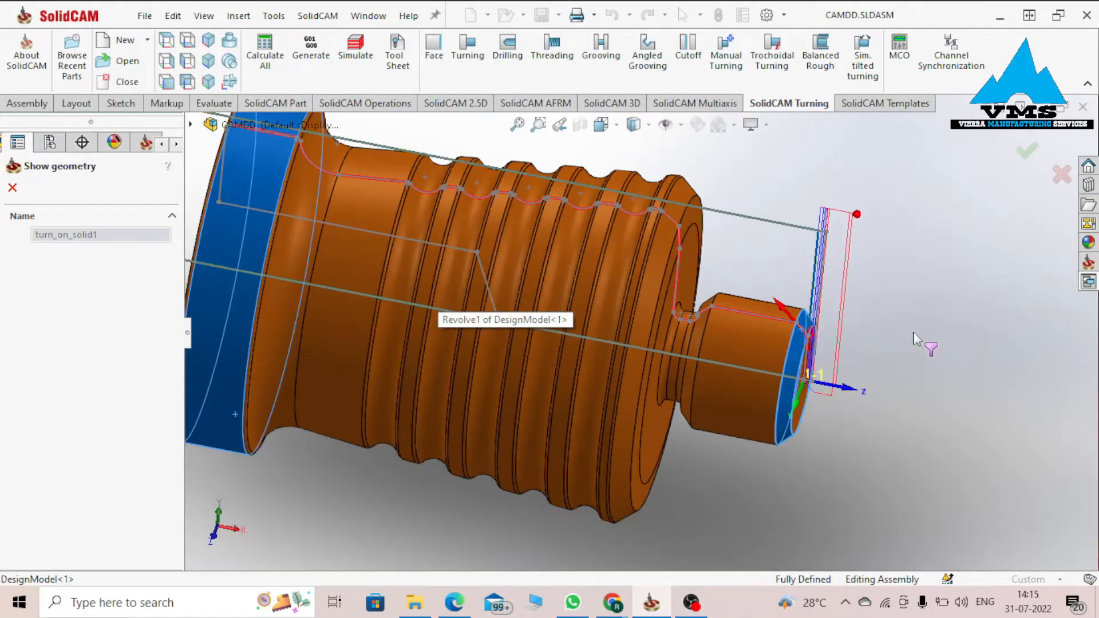
{"action": "scroll", "coordinate": [287, 222], "scroll_direction": "down", "scroll_amount": 2}
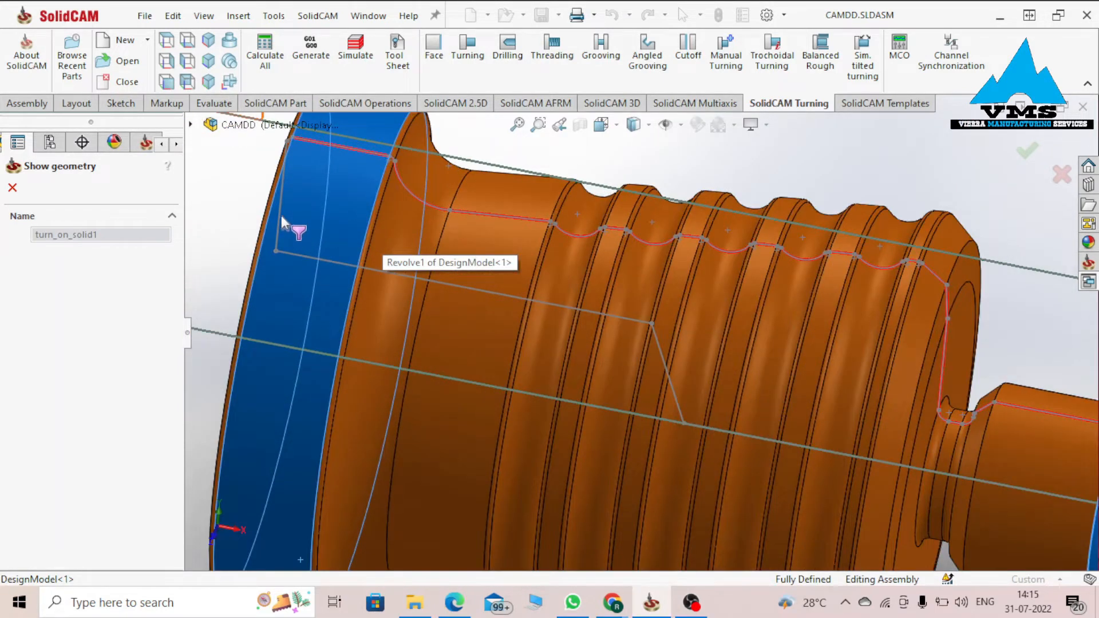
{"action": "left_click", "coordinate": [13, 188]}
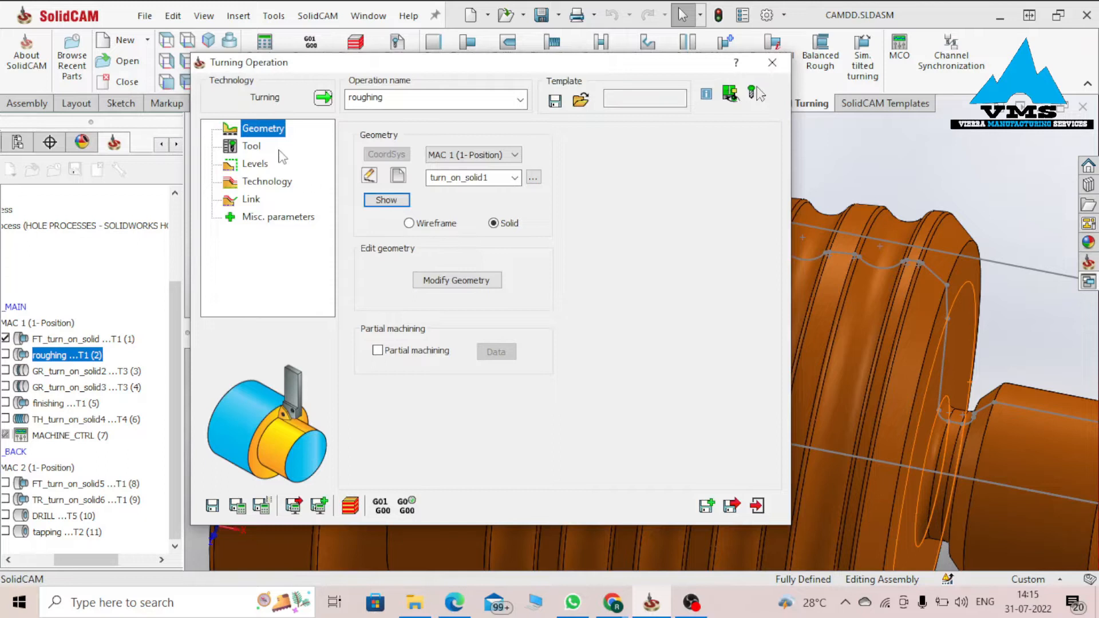
Step: Review the roughing operation's tool data and its technology settings, including work type, semi-finish/finish options and descending-motion strategy
{"action": "left_click", "coordinate": [252, 146]}
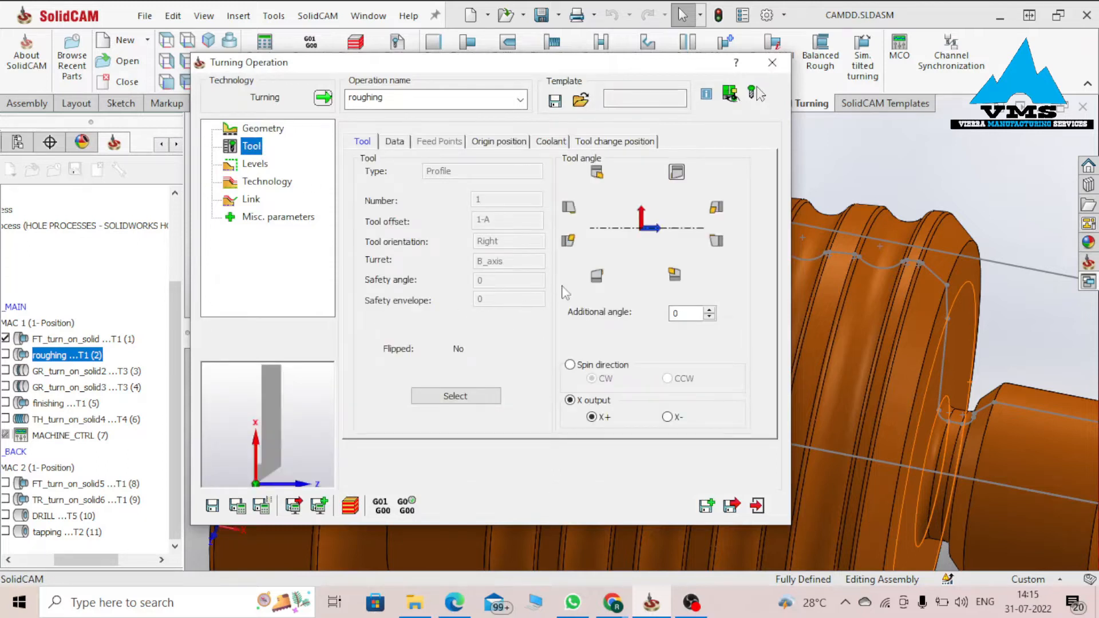
{"action": "left_click", "coordinate": [248, 182]}
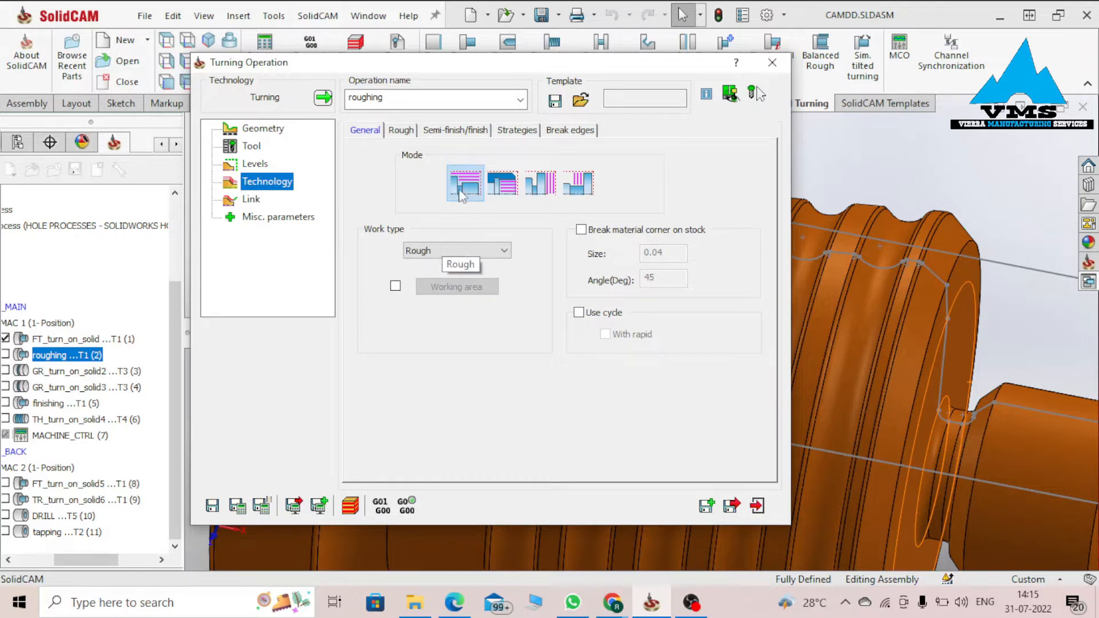
{"action": "left_click", "coordinate": [438, 134]}
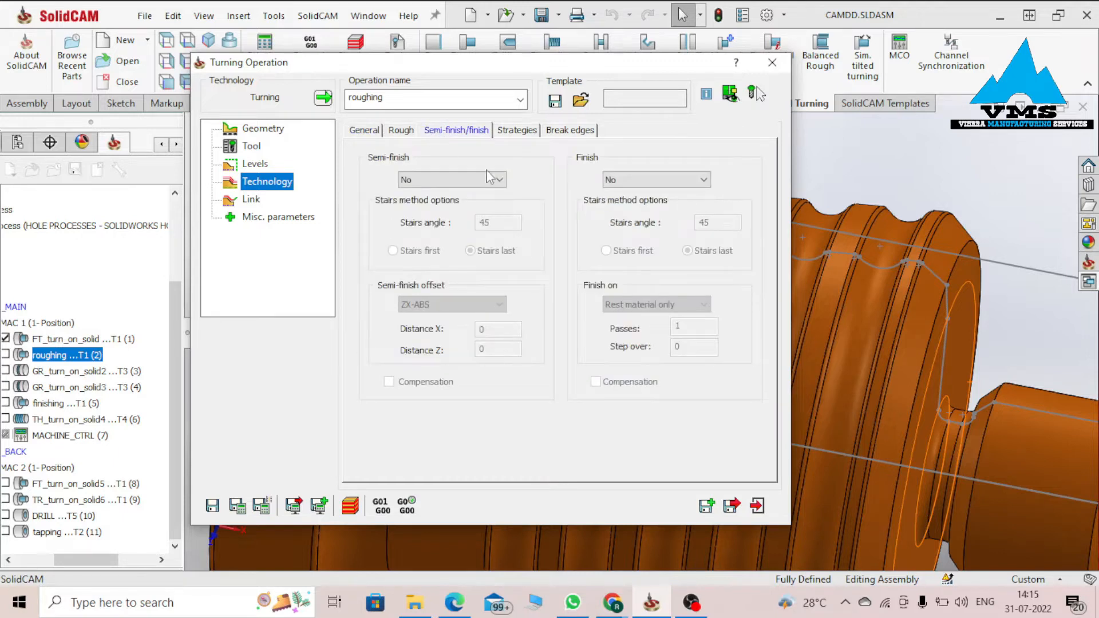
{"action": "left_click", "coordinate": [527, 133]}
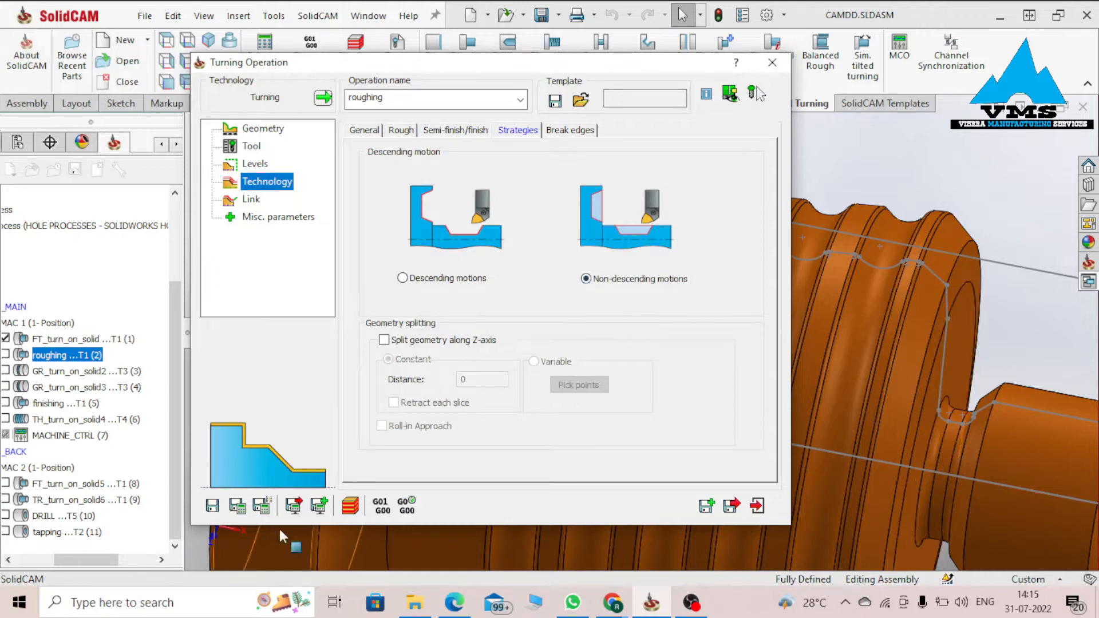
Step: Simulate the roughing tool path in the turning simulation, inspect the remaining groove material, and close the simulation and operation
{"action": "left_click", "coordinate": [351, 506]}
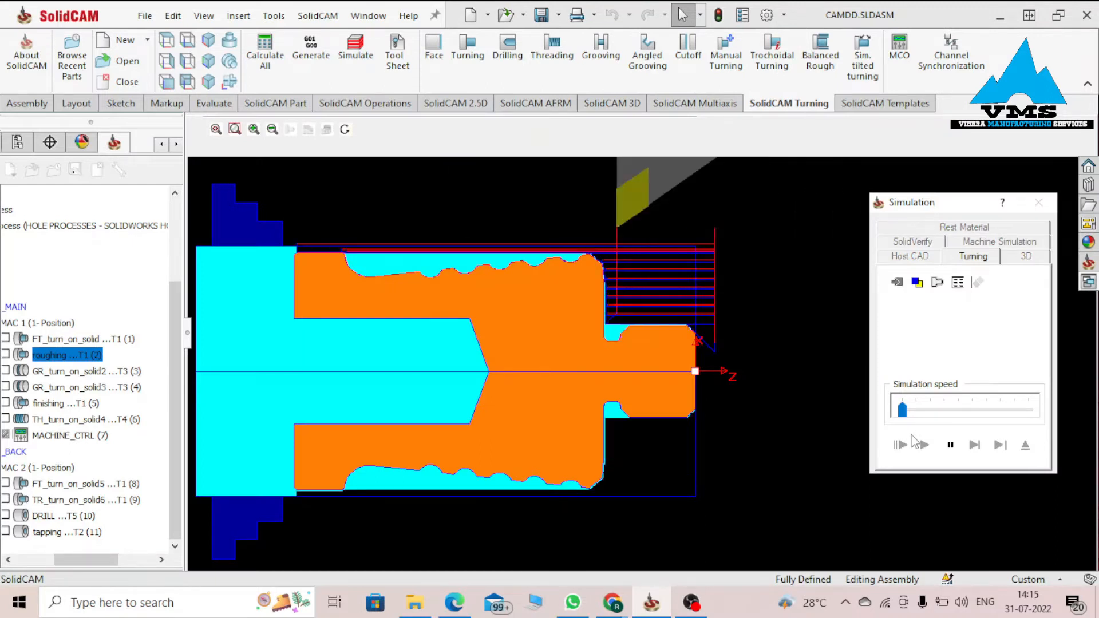
{"action": "scroll", "coordinate": [554, 219], "scroll_direction": "up", "scroll_amount": 2}
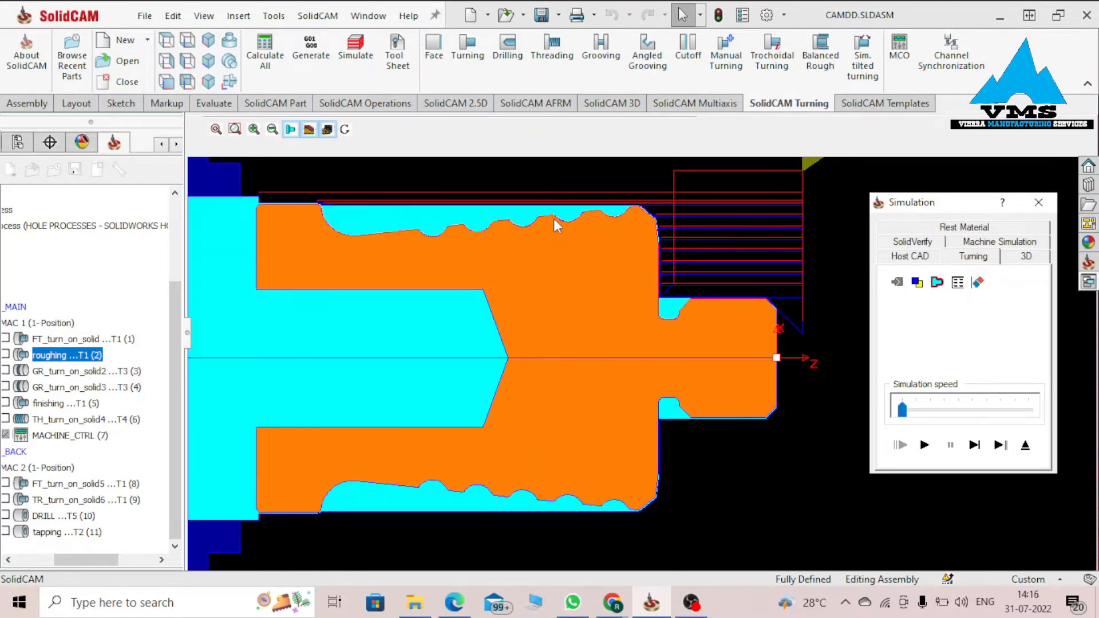
{"action": "scroll", "coordinate": [554, 219], "scroll_direction": "up", "scroll_amount": 1}
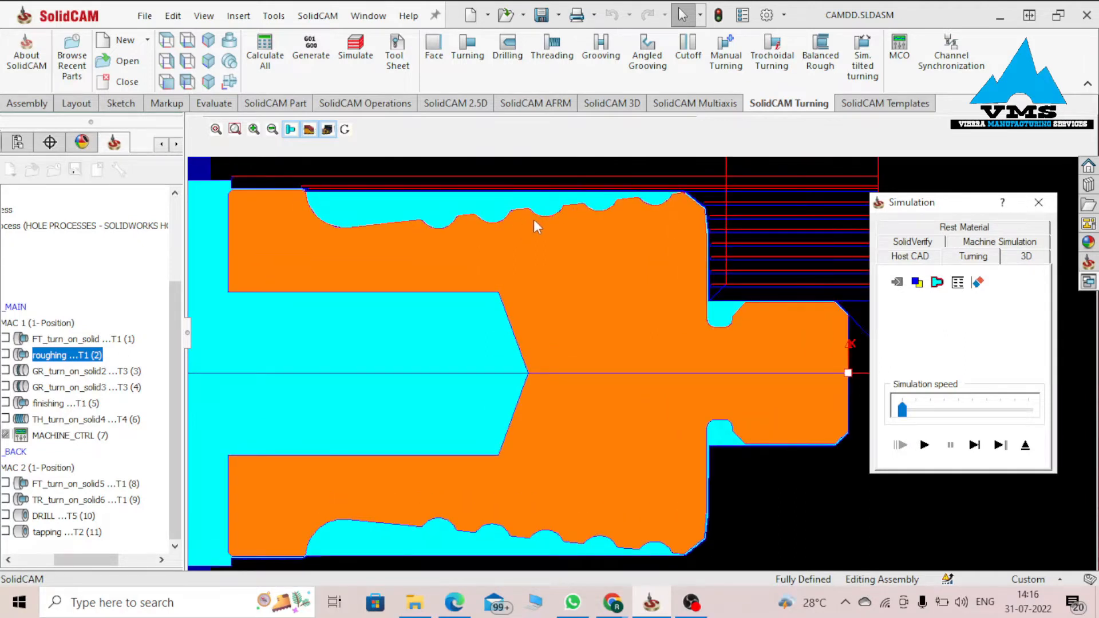
{"action": "left_click", "coordinate": [1043, 208]}
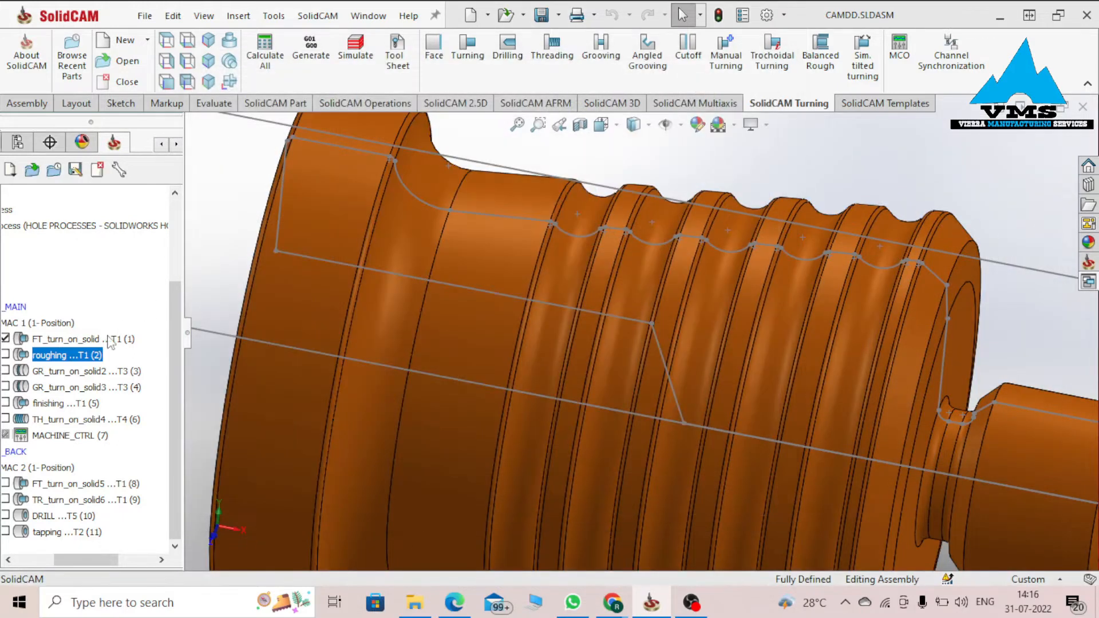
Step: Open the GR_turn_on_solid2 grooving operation for editing and inspect its turn_on_solid2 geometry along the wavy outer profile, then close the geometry display
{"action": "left_click", "coordinate": [86, 371]}
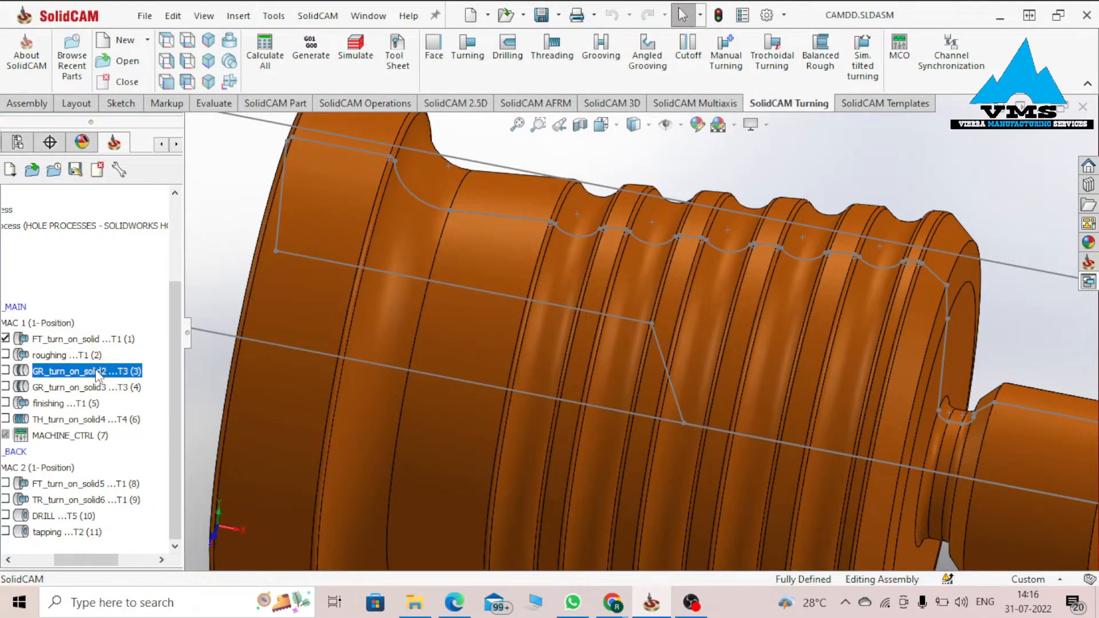
{"action": "right_click", "coordinate": [97, 376]}
{"action": "left_click", "coordinate": [171, 213]}
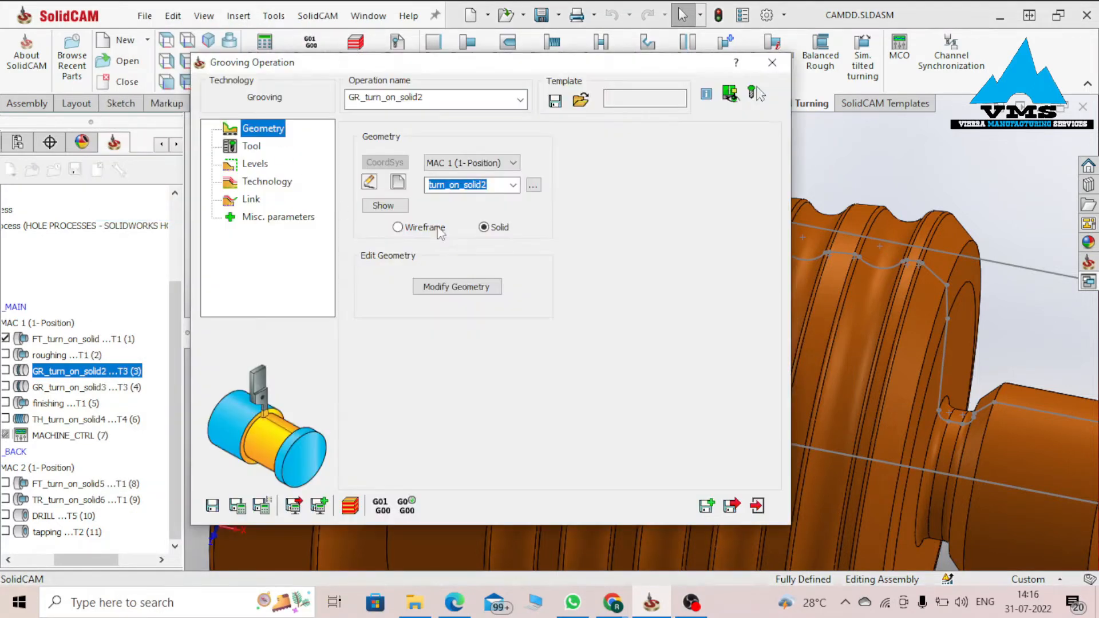
{"action": "left_click", "coordinate": [435, 185]}
{"action": "left_click", "coordinate": [458, 200]}
{"action": "left_click", "coordinate": [395, 205]}
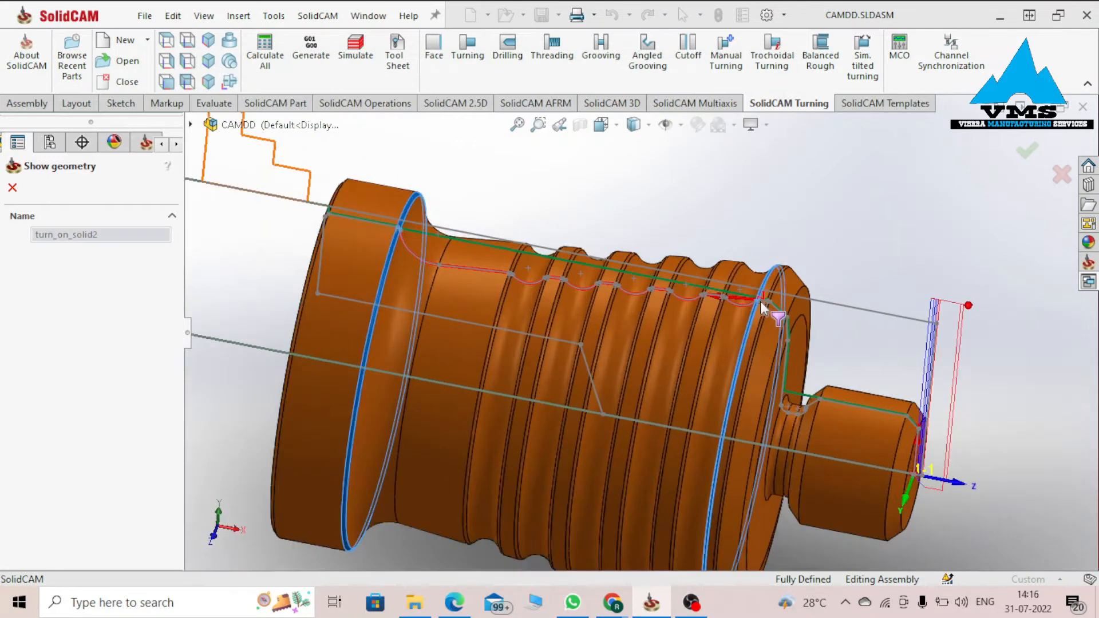
{"action": "scroll", "coordinate": [741, 296], "scroll_direction": "down", "scroll_amount": 3}
{"action": "scroll", "coordinate": [699, 351], "scroll_direction": "down", "scroll_amount": 2}
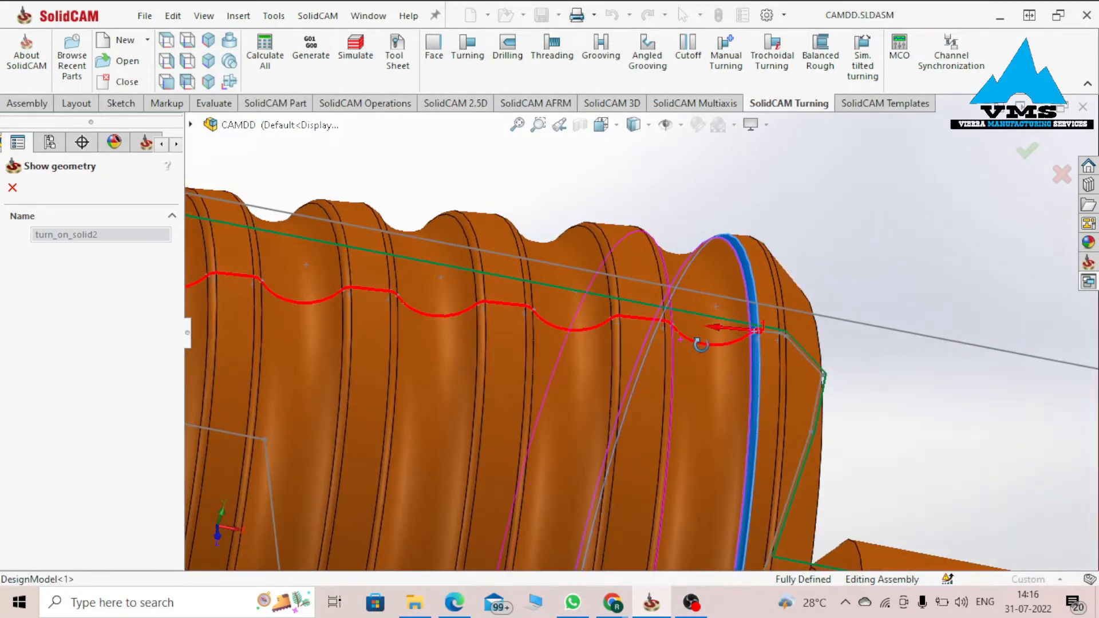
{"action": "scroll", "coordinate": [713, 346], "scroll_direction": "down", "scroll_amount": 1}
{"action": "scroll", "coordinate": [761, 331], "scroll_direction": "up", "scroll_amount": 1}
{"action": "scroll", "coordinate": [621, 344], "scroll_direction": "up", "scroll_amount": 5}
{"action": "middle_click_drag", "start_coordinate": [460, 343], "coordinate": [400, 331]}
{"action": "scroll", "coordinate": [390, 280], "scroll_direction": "down", "scroll_amount": 3}
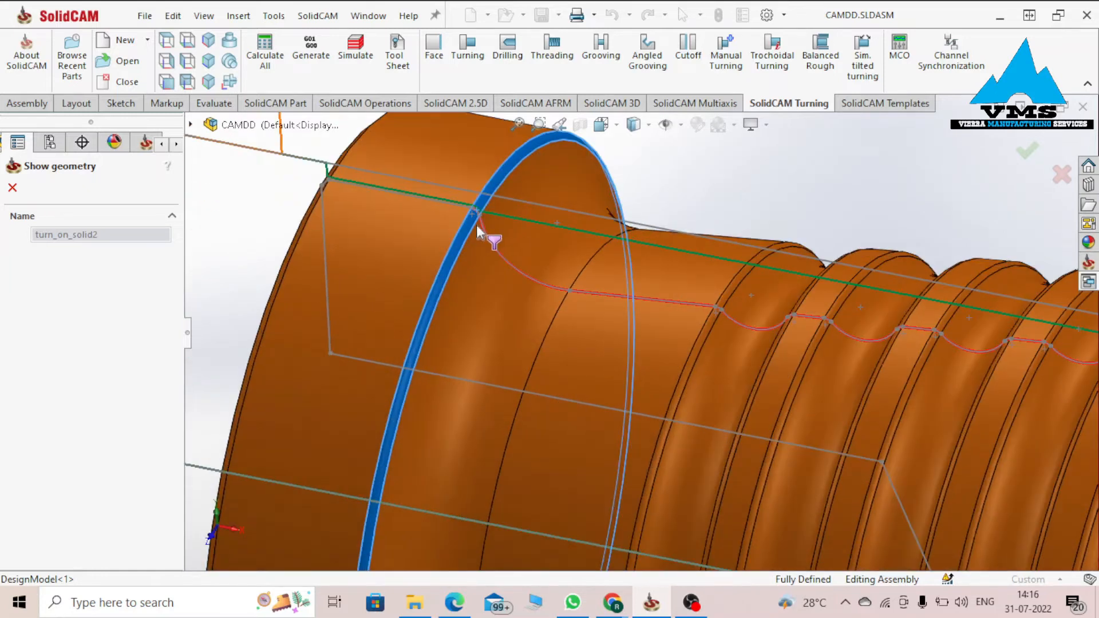
{"action": "left_click", "coordinate": [12, 187]}
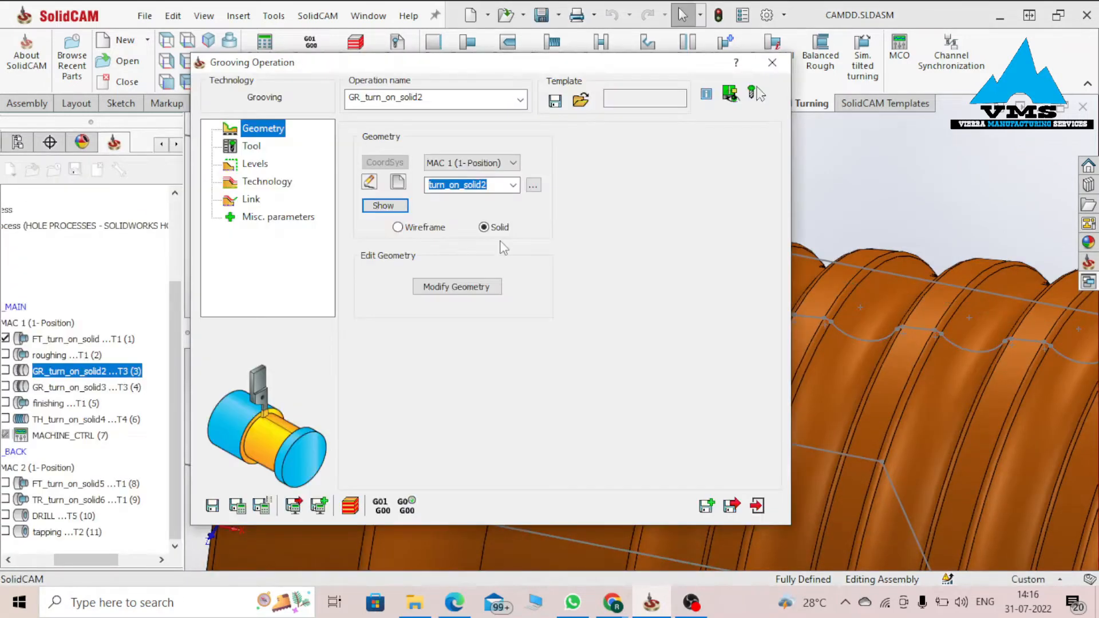
Step: Review the grooving operation's tool 3 in the toolkit, checking insert dimensions A and W, and return to the operation
{"action": "left_click", "coordinate": [231, 143]}
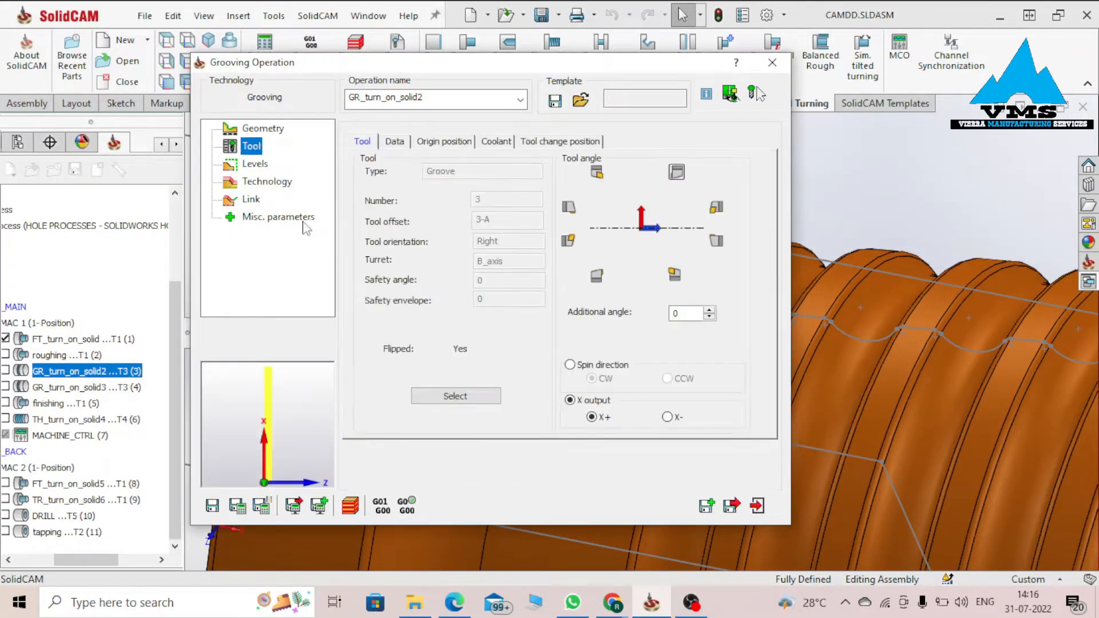
{"action": "left_click", "coordinate": [478, 394]}
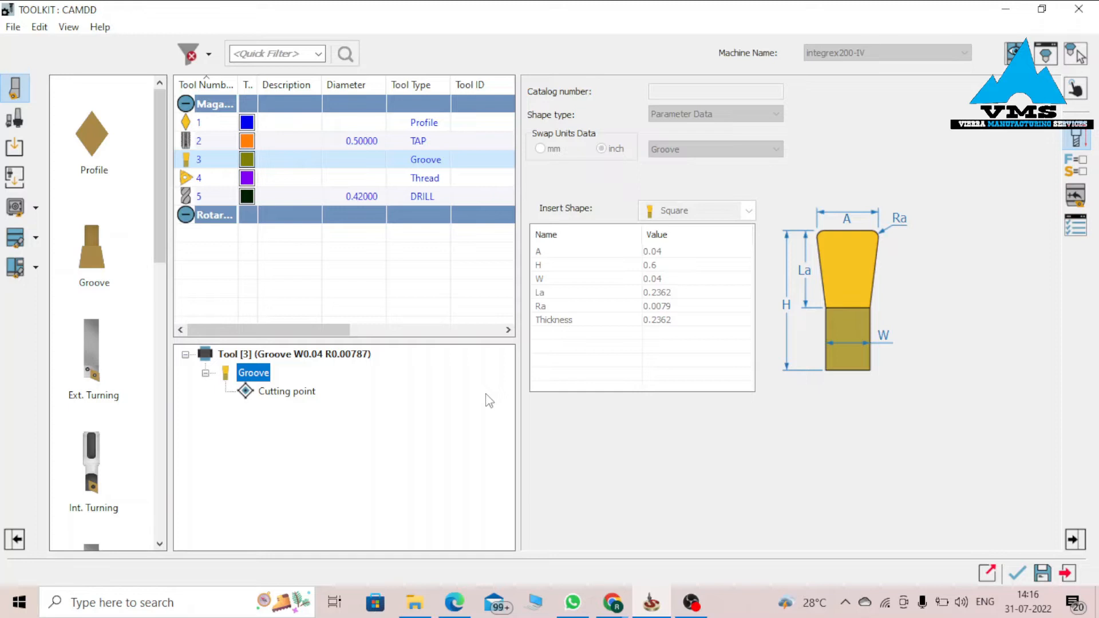
{"action": "left_click", "coordinate": [658, 252]}
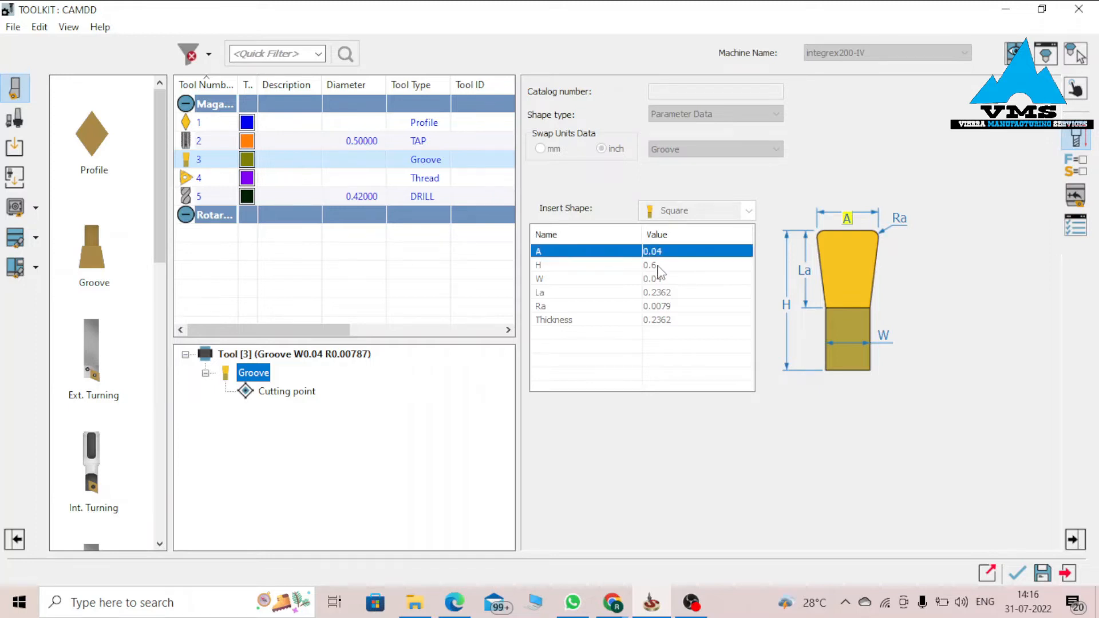
{"action": "left_click", "coordinate": [666, 281]}
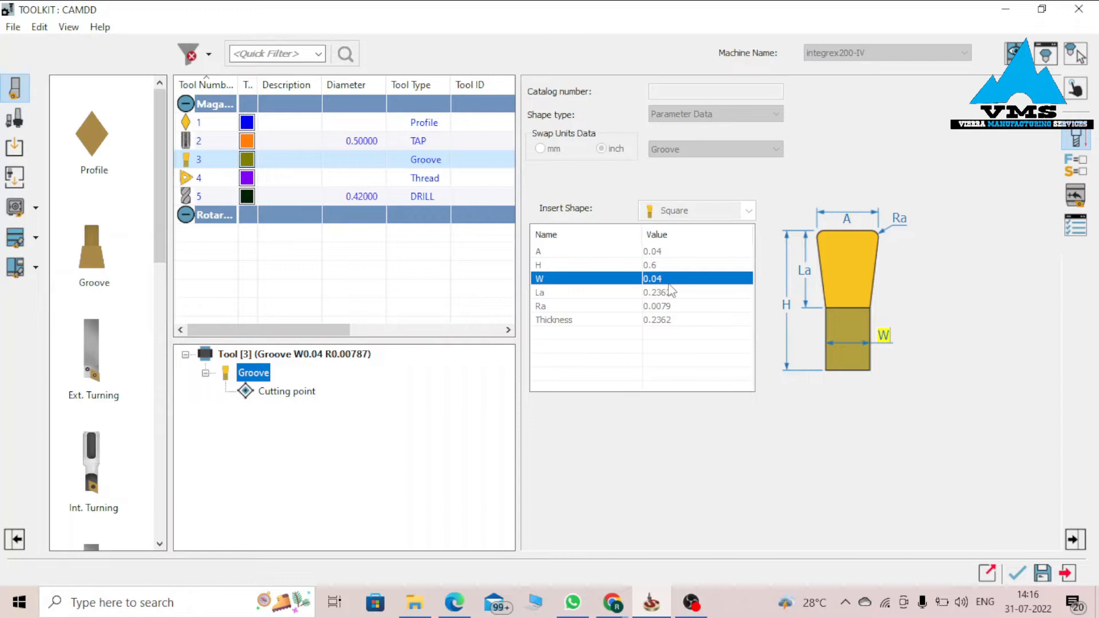
{"action": "left_click", "coordinate": [1028, 569]}
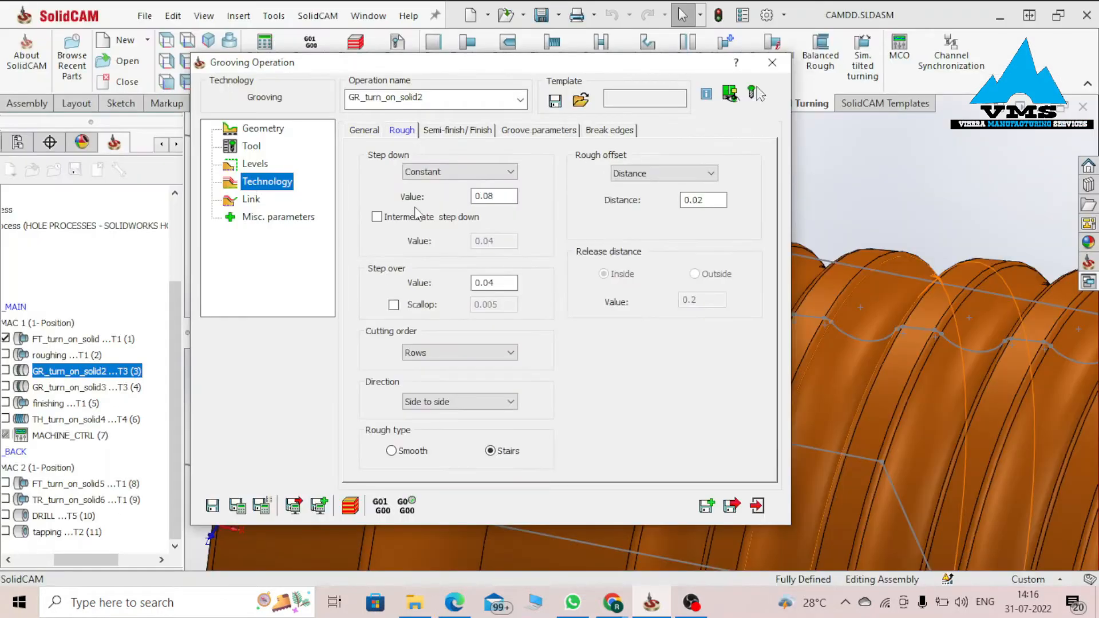
Step: Review the GR_turn_on_solid2 technology parameters, checking the rough offset distance and the semi-finish and finish methods
{"action": "double_click", "coordinate": [699, 201]}
{"action": "left_click", "coordinate": [475, 131]}
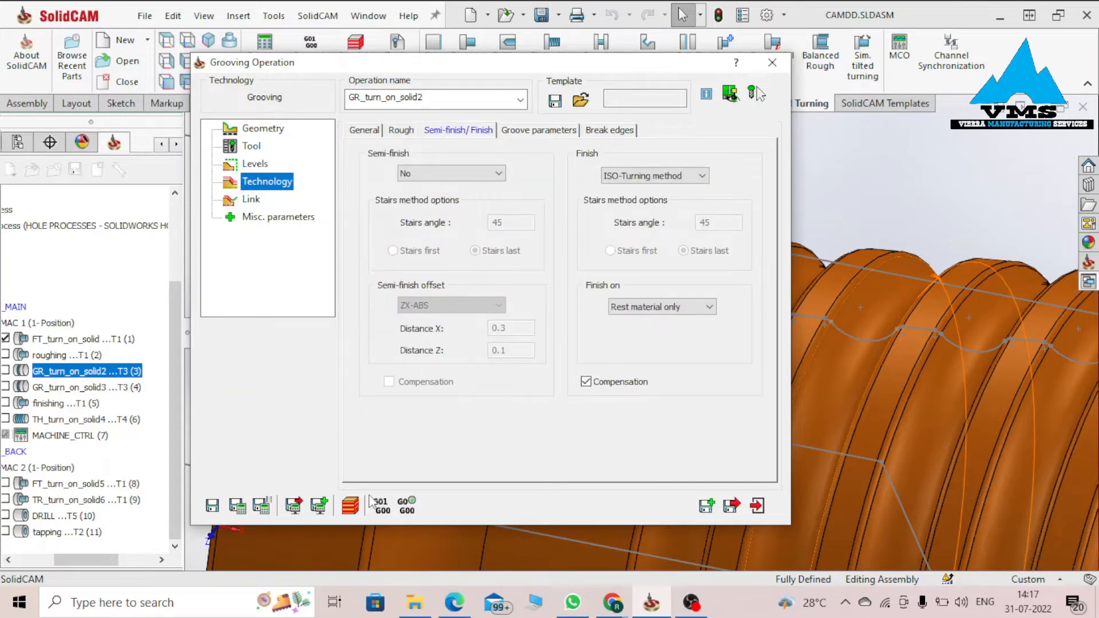
Step: Simulate the GR_turn_on_solid2 grooving tool path in the turning simulation, inspect the cut profile, and close the simulation and operation
{"action": "left_click", "coordinate": [350, 505]}
{"action": "left_click", "coordinate": [444, 323]}
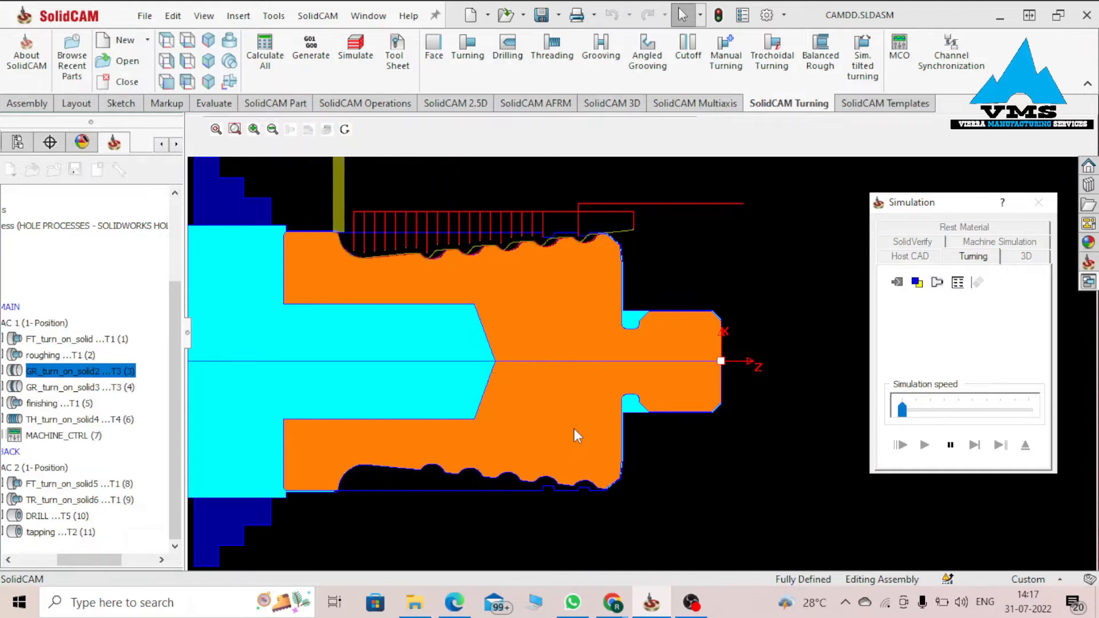
{"action": "scroll", "coordinate": [730, 269], "scroll_direction": "up", "scroll_amount": 5}
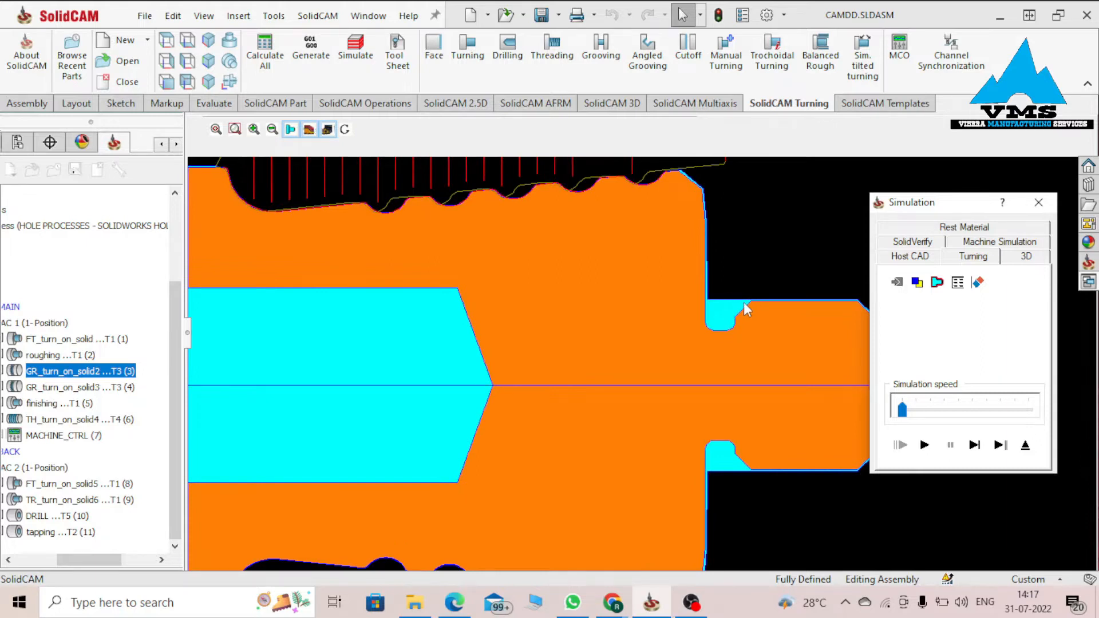
{"action": "left_click", "coordinate": [1038, 202]}
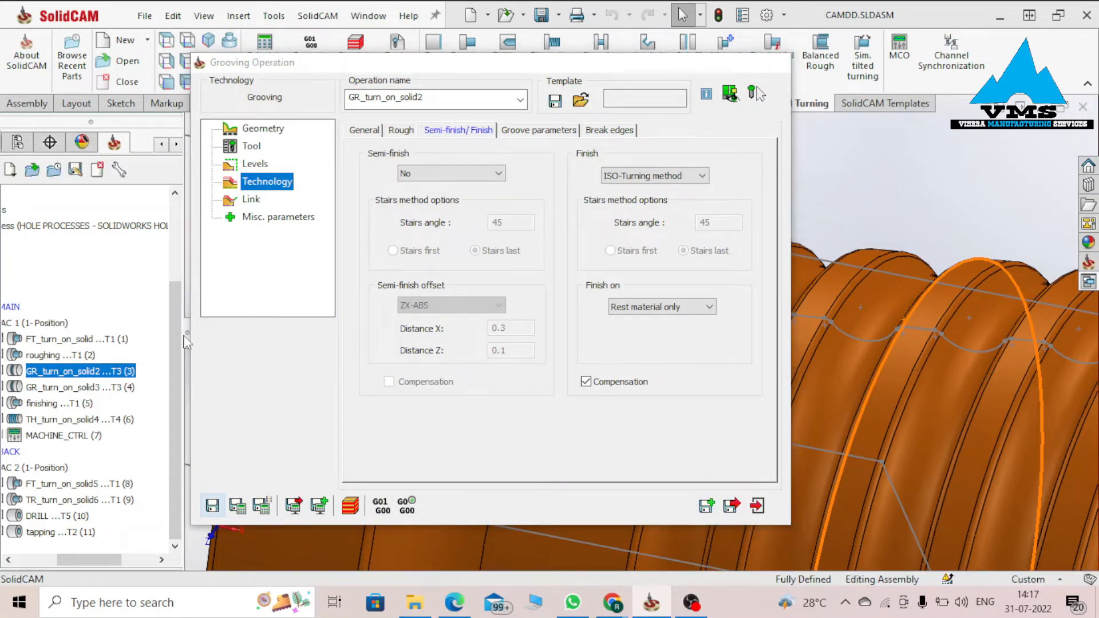
{"action": "left_click", "coordinate": [772, 63]}
Step: Open the GR_turn_on_solid3 grooving operation for editing and inspect its turn_on_solid3 geometry at the undercut behind the front shaft
{"action": "left_click", "coordinate": [79, 388]}
{"action": "right_click", "coordinate": [79, 388]}
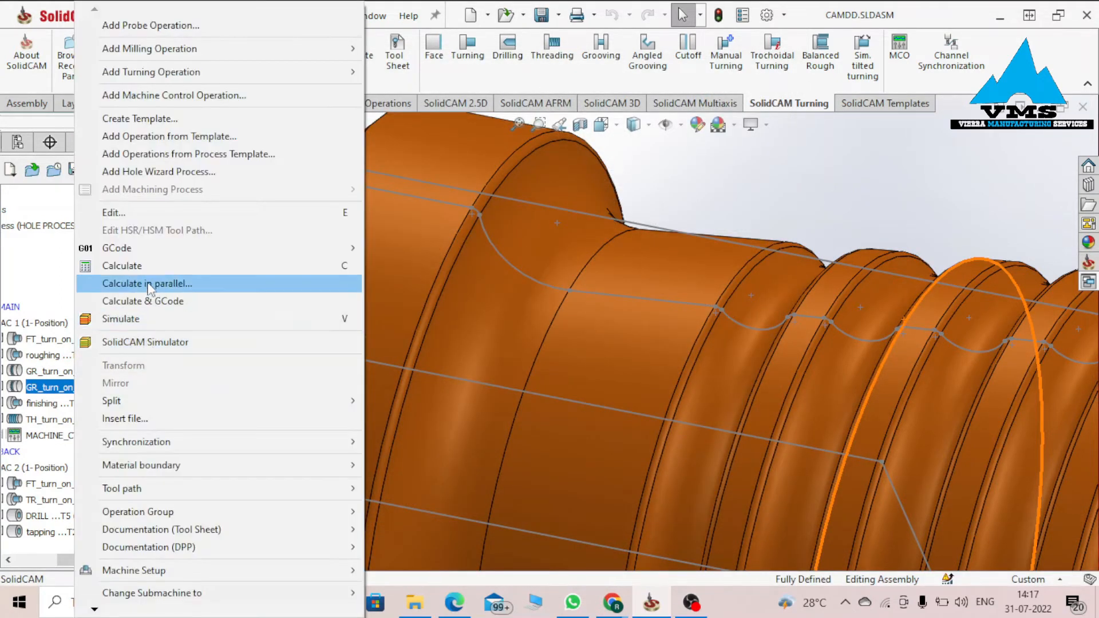
{"action": "left_click", "coordinate": [137, 211]}
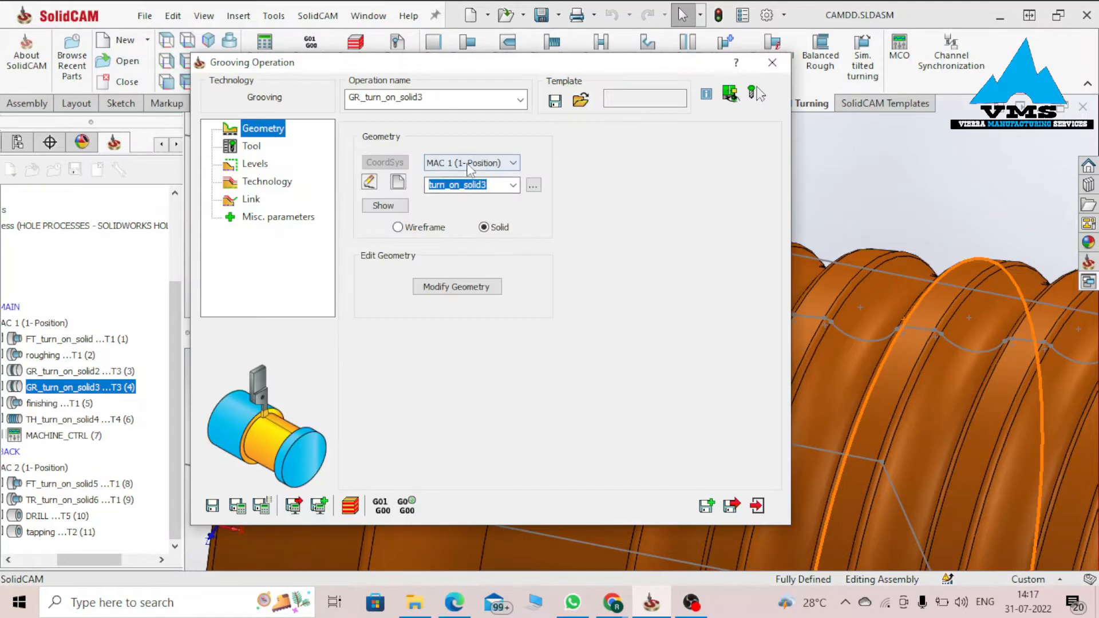
{"action": "left_click", "coordinate": [385, 206]}
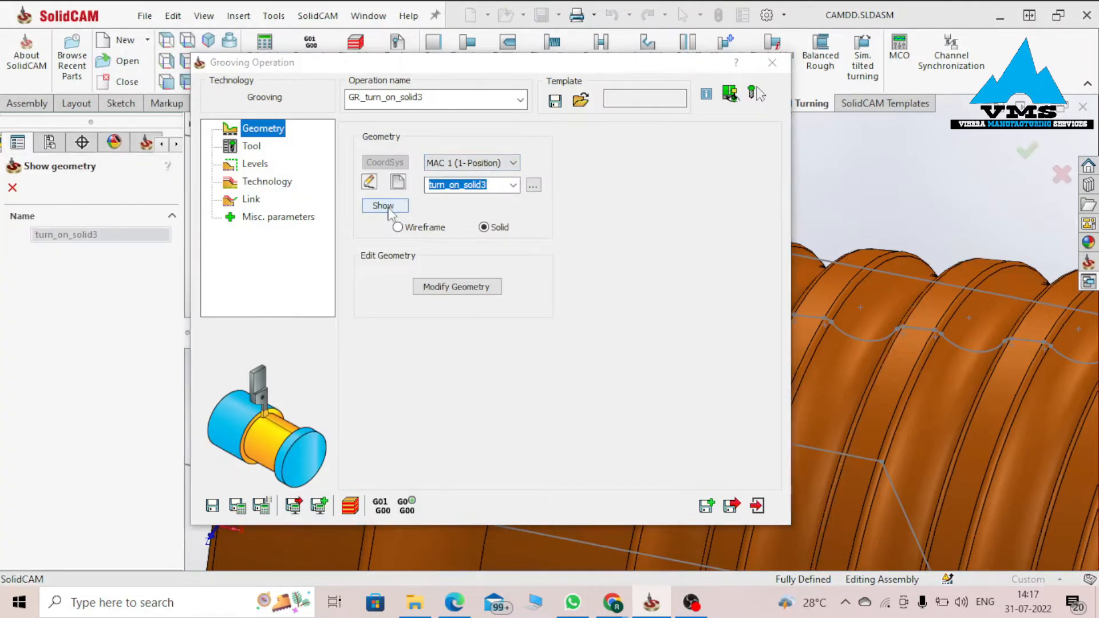
{"action": "scroll", "coordinate": [875, 412], "scroll_direction": "down", "scroll_amount": 3}
{"action": "scroll", "coordinate": [652, 427], "scroll_direction": "down", "scroll_amount": 3}
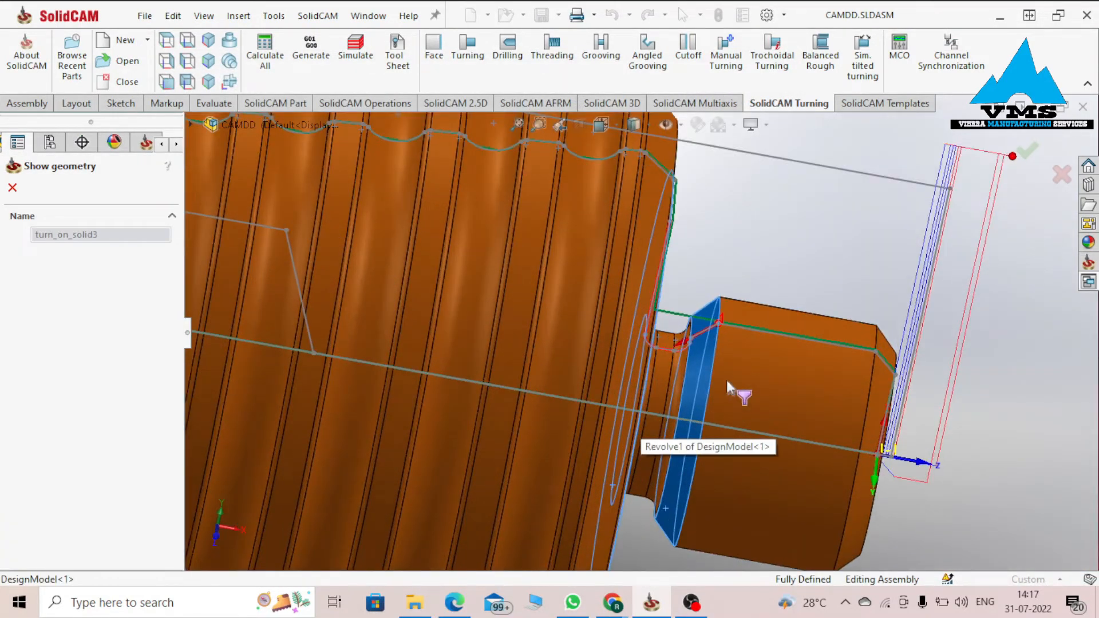
{"action": "middle_click_drag", "start_coordinate": [686, 348], "coordinate": [663, 330]}
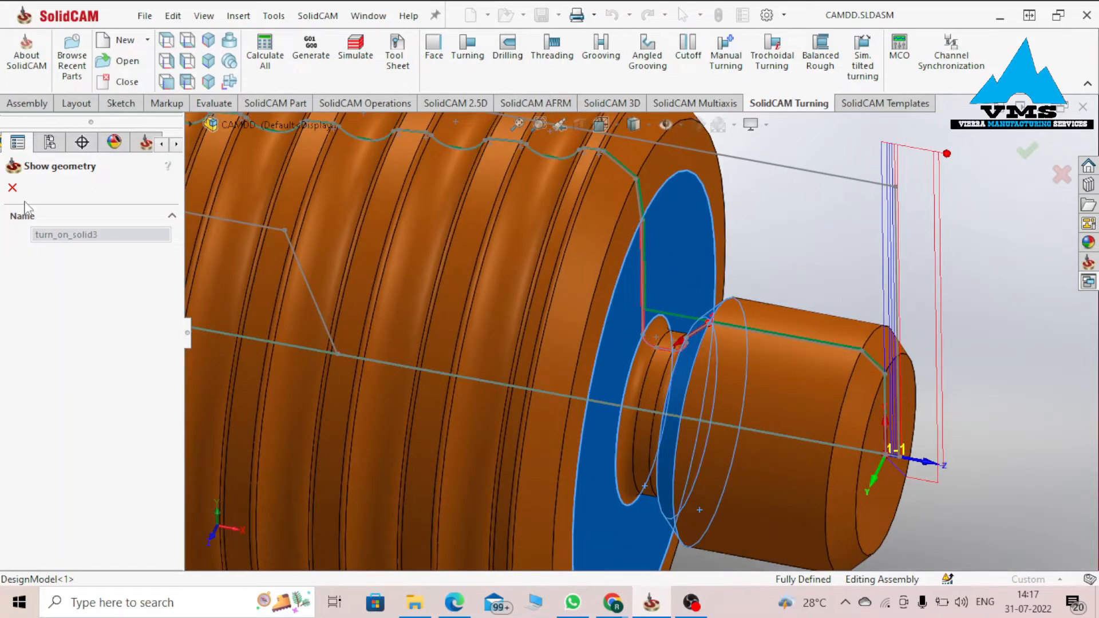
{"action": "left_click", "coordinate": [12, 187]}
Step: Review the GR_turn_on_solid3 operation's tool data and technology parameters, including work type, rough offset and finish method
{"action": "left_click", "coordinate": [250, 146]}
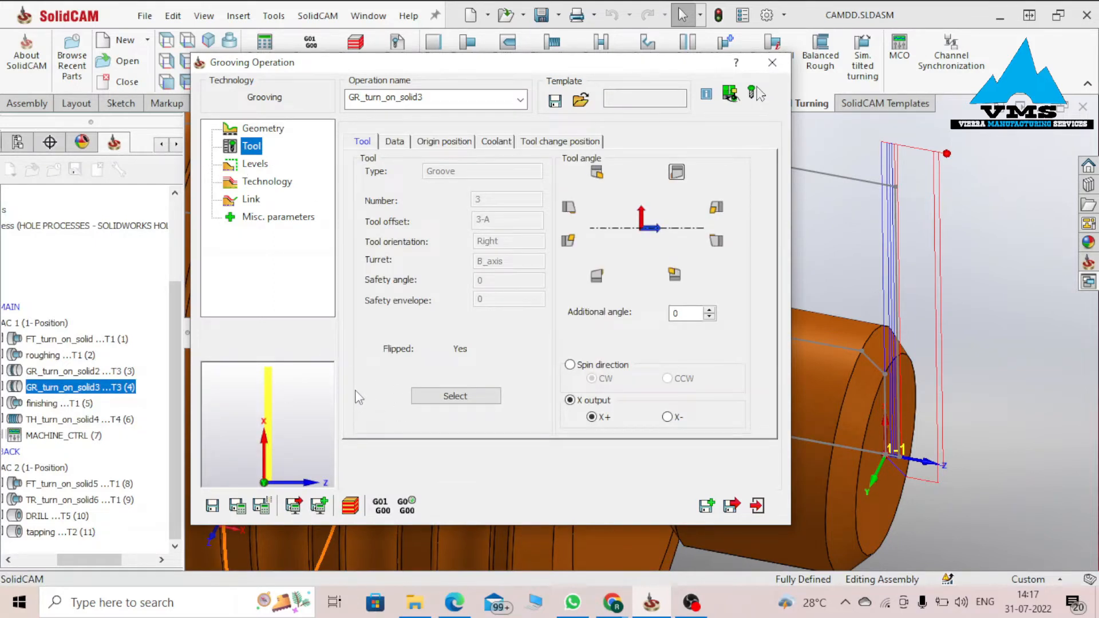
{"action": "left_click", "coordinate": [266, 182]}
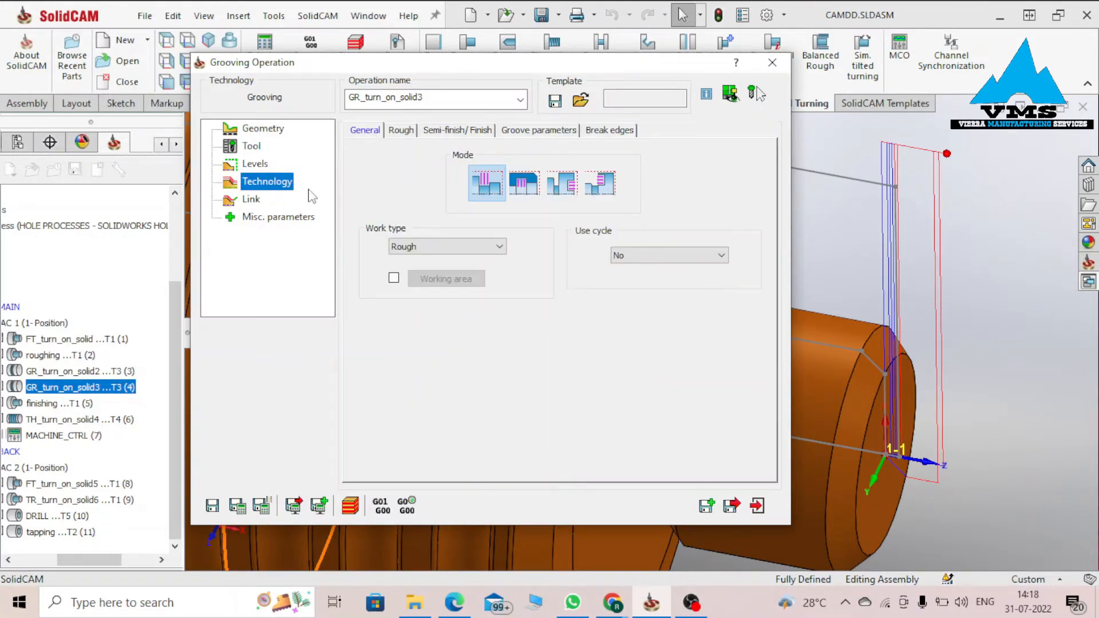
{"action": "left_click", "coordinate": [407, 132]}
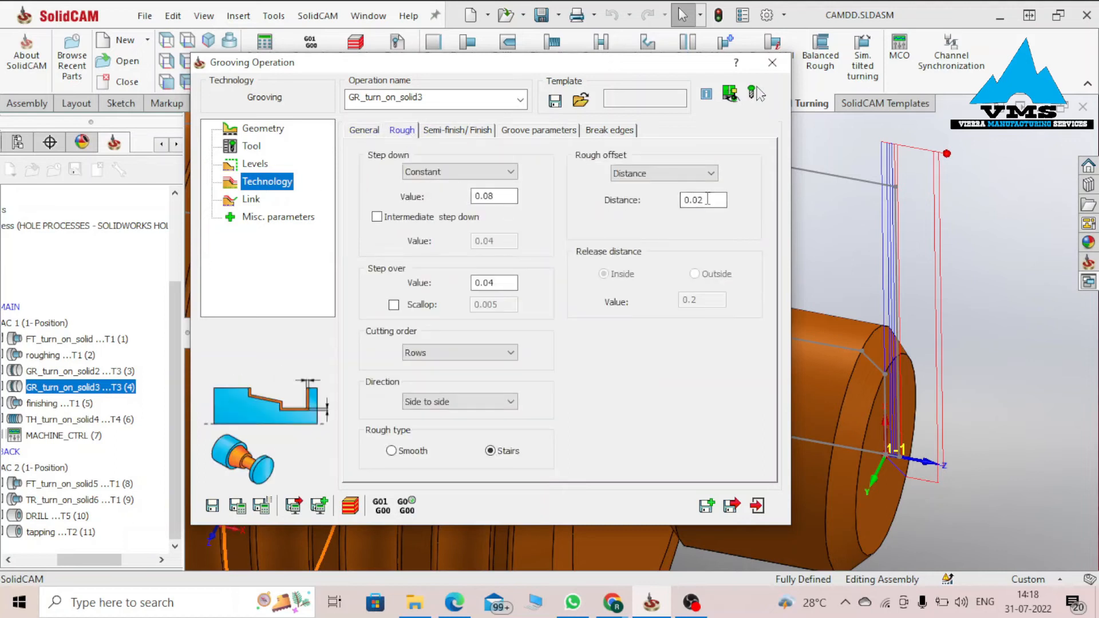
{"action": "left_click", "coordinate": [471, 130]}
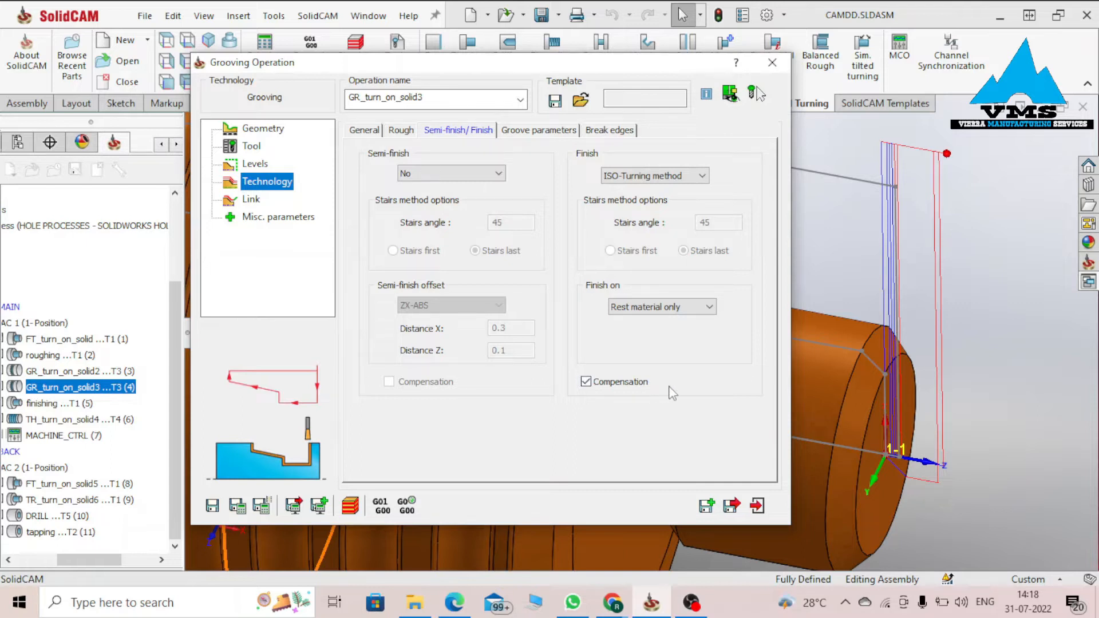
Step: Simulate the GR_turn_on_solid3 grooving tool path in the turning simulation, inspect the undercut, and close the simulation
{"action": "left_click", "coordinate": [352, 505]}
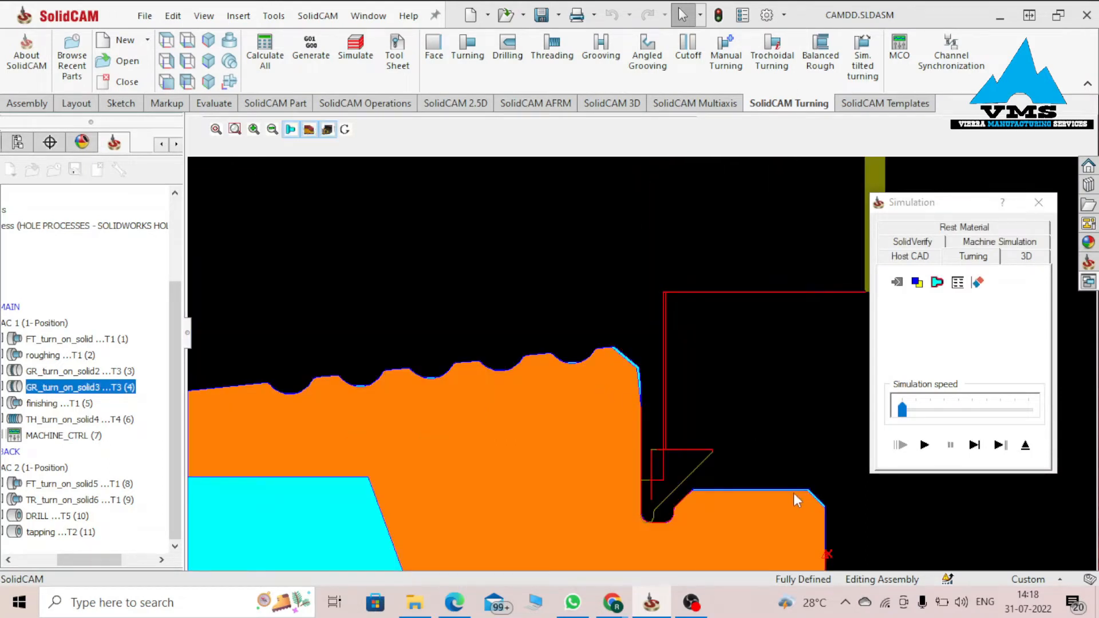
{"action": "scroll", "coordinate": [782, 520], "scroll_direction": "up", "scroll_amount": 3}
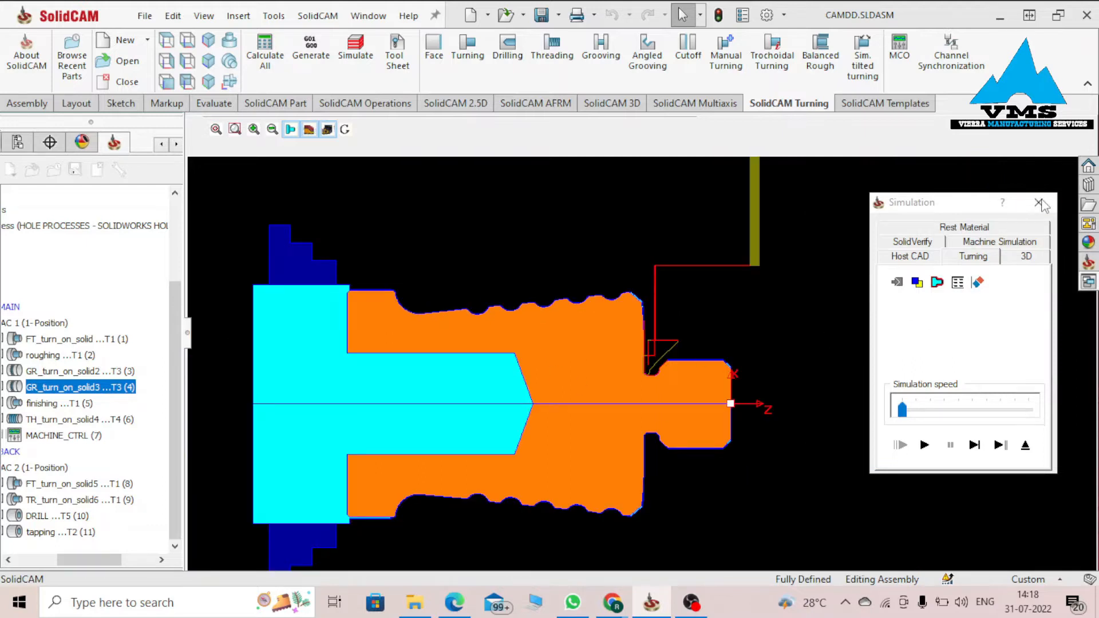
{"action": "left_click", "coordinate": [1039, 202]}
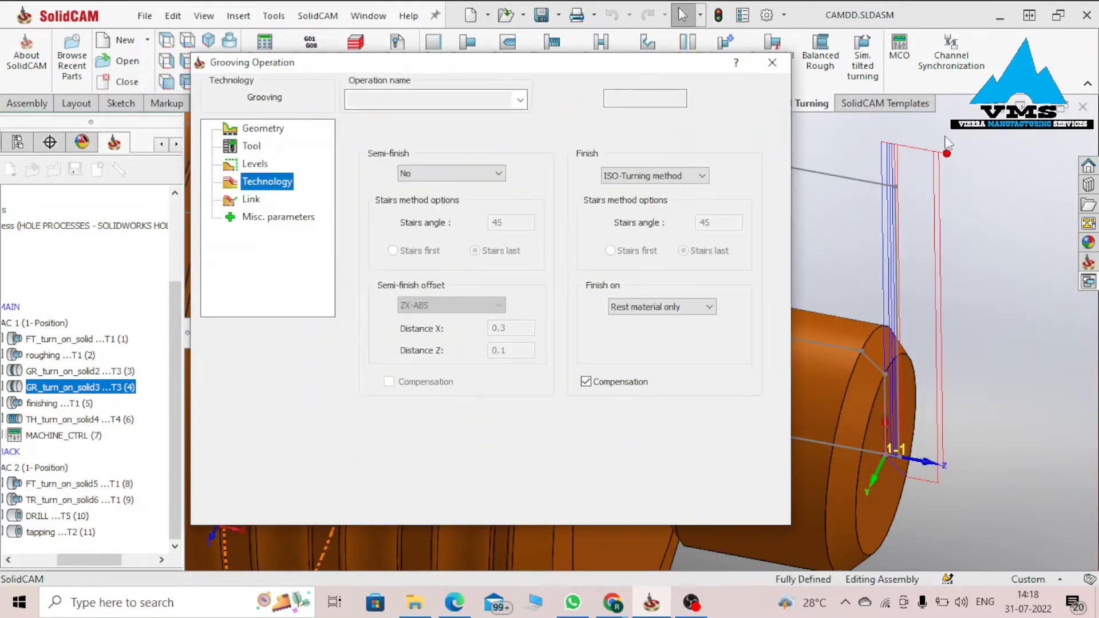
Step: Close the grooving operation, open the finishing operation for editing, and inspect its turn_on_solid1 geometry along the part profile
{"action": "left_click", "coordinate": [785, 61]}
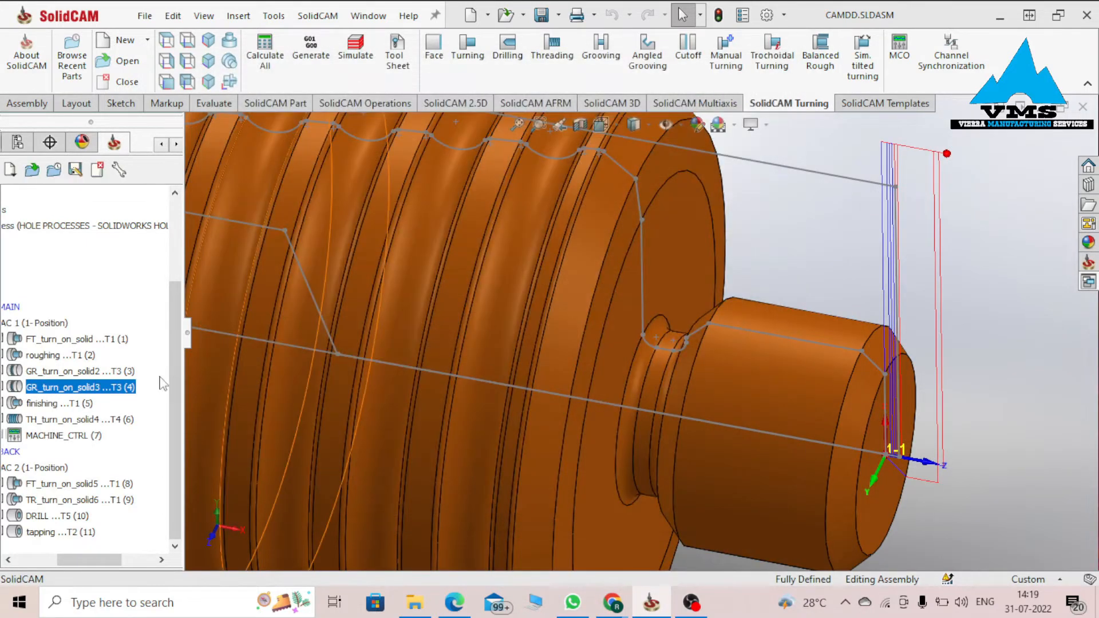
{"action": "left_click", "coordinate": [45, 404]}
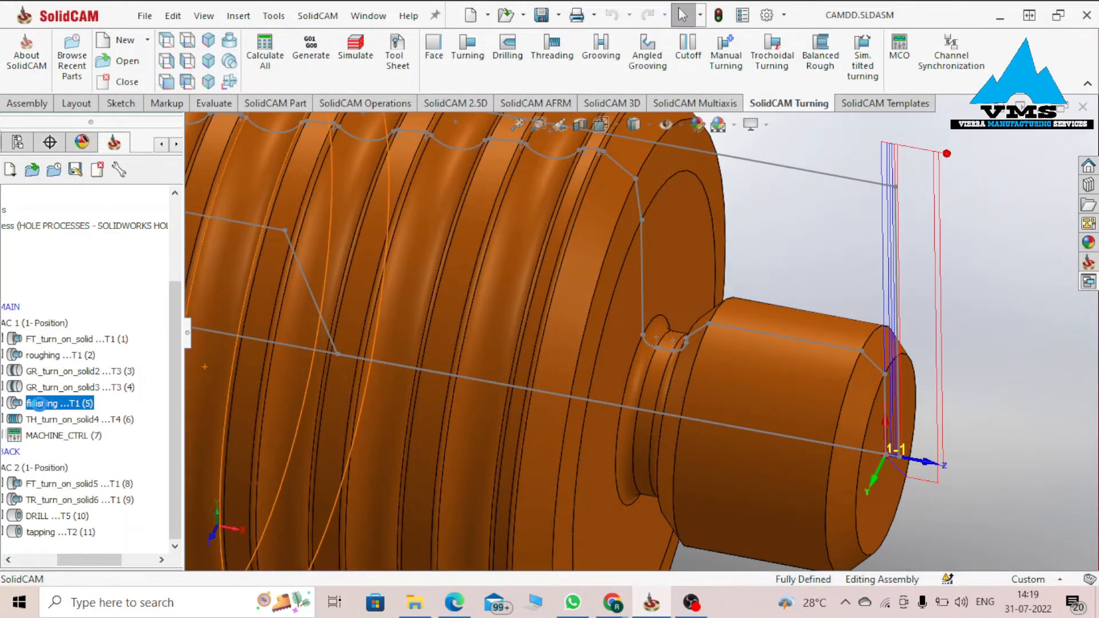
{"action": "double_click", "coordinate": [79, 406]}
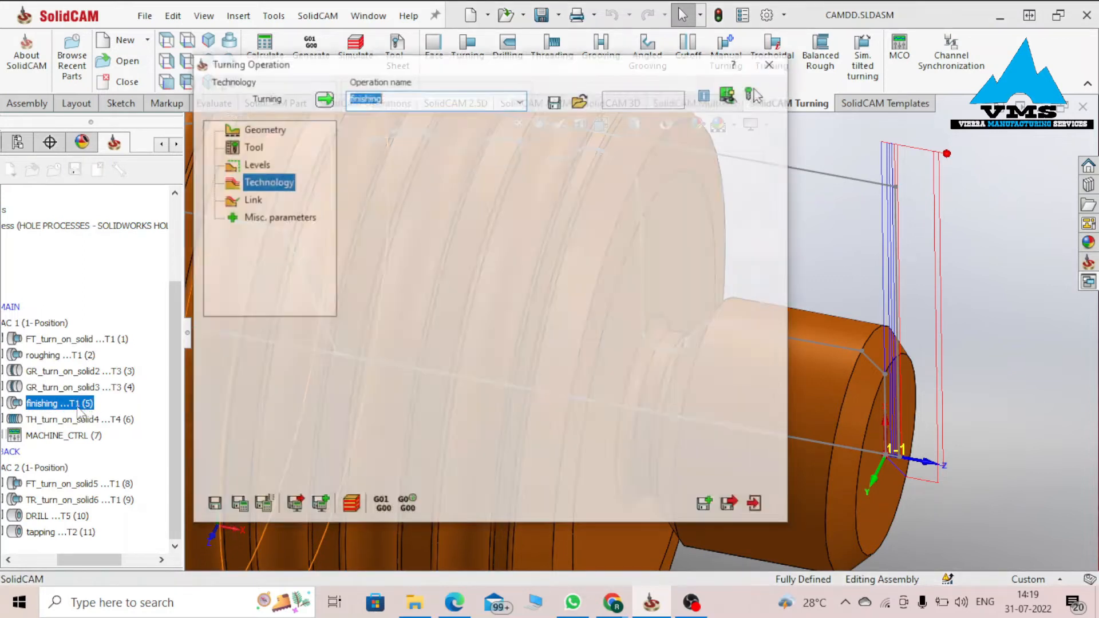
{"action": "left_click", "coordinate": [277, 128]}
{"action": "left_click", "coordinate": [404, 202]}
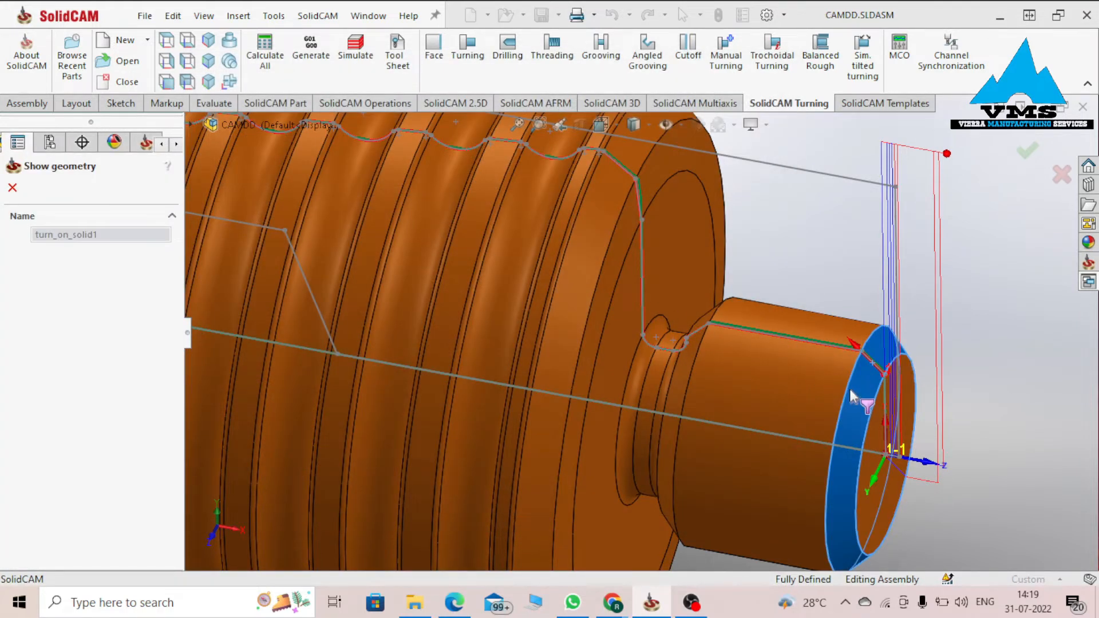
{"action": "scroll", "coordinate": [858, 401], "scroll_direction": "down", "scroll_amount": 3}
{"action": "scroll", "coordinate": [846, 369], "scroll_direction": "up", "scroll_amount": 7}
{"action": "scroll", "coordinate": [517, 291], "scroll_direction": "down", "scroll_amount": 5}
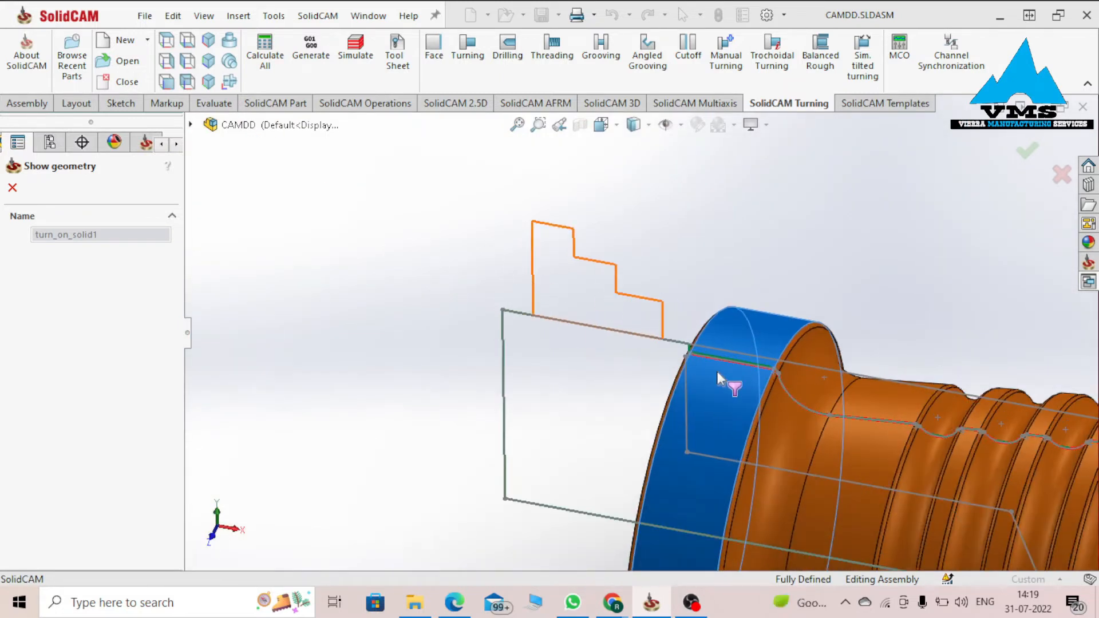
{"action": "left_click", "coordinate": [12, 187]}
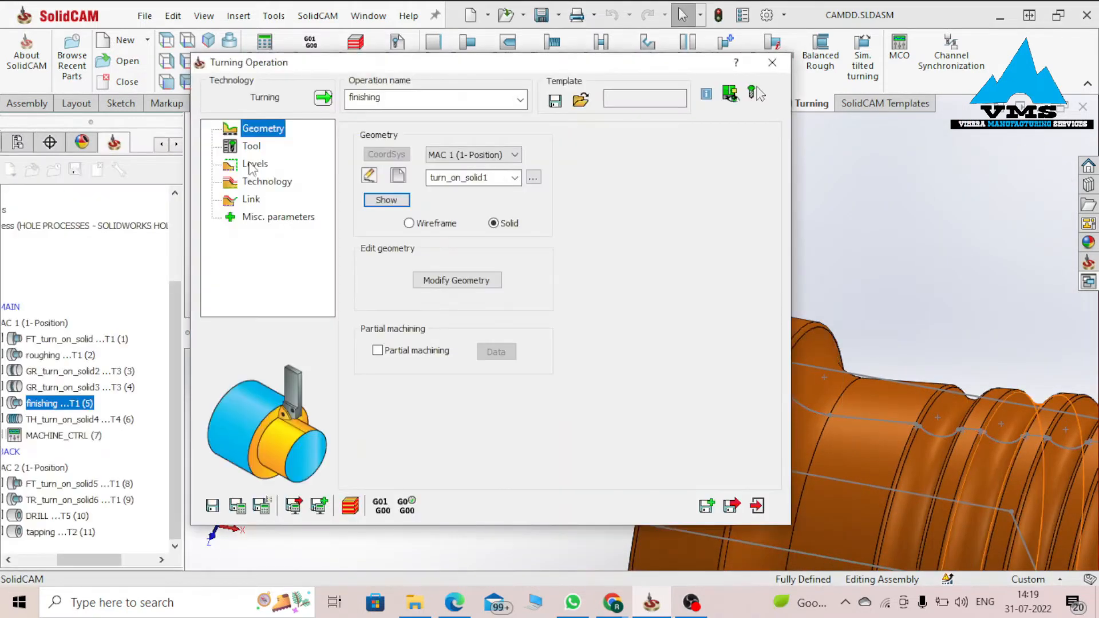
Step: Review the finishing operation's tool, safety levels and technology parameters, including work type, finish method, step over and descending motion strategy
{"action": "left_click", "coordinate": [252, 147]}
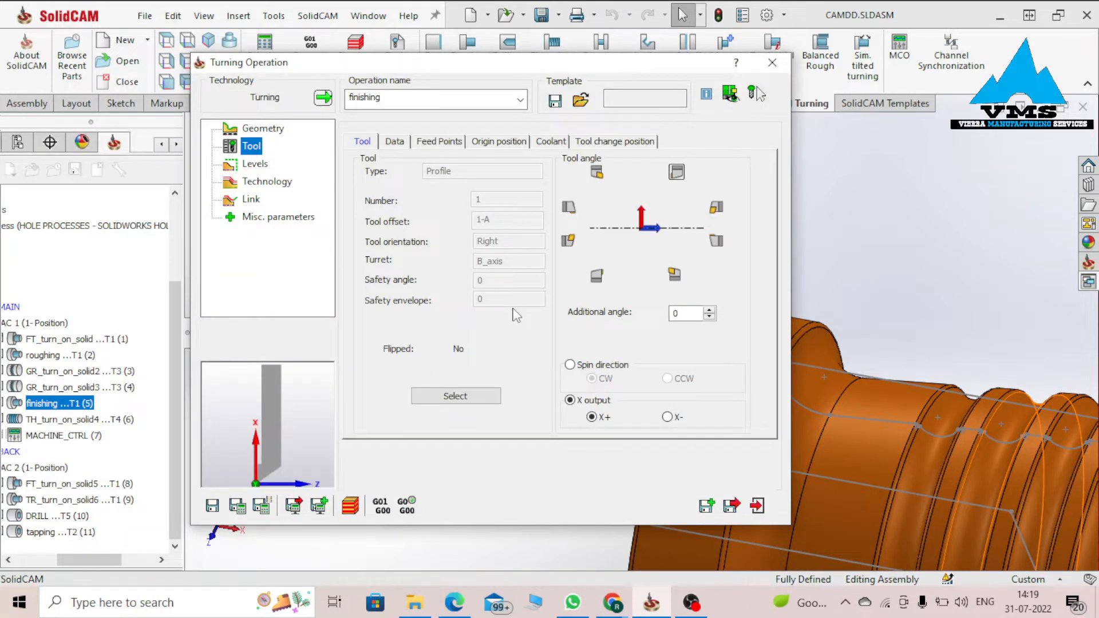
{"action": "left_click", "coordinate": [265, 165]}
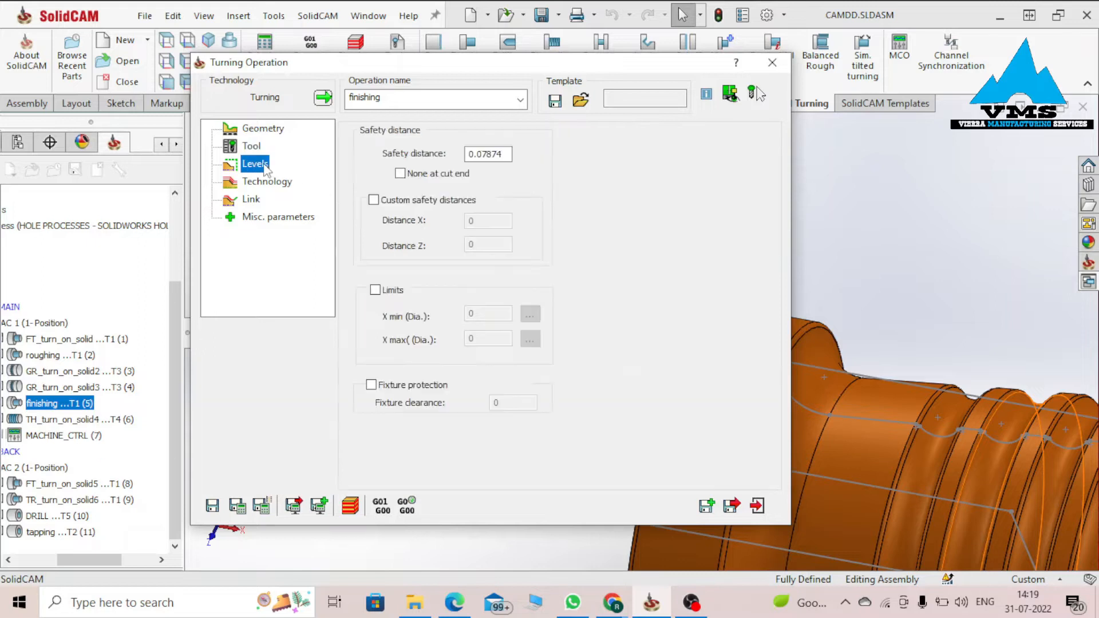
{"action": "left_click", "coordinate": [267, 182]}
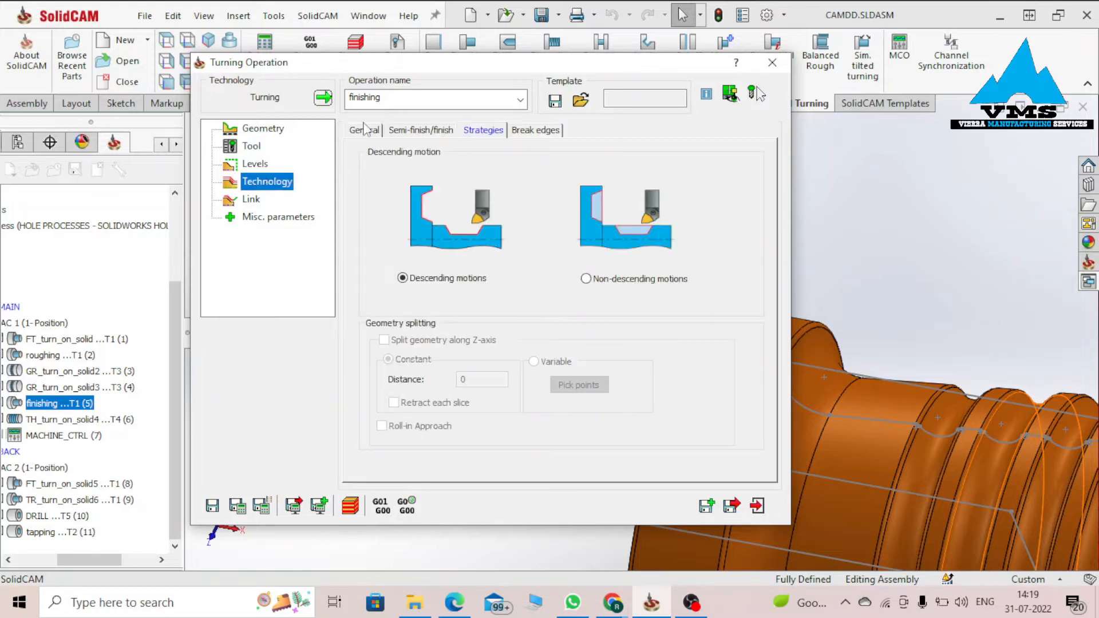
{"action": "left_click", "coordinate": [365, 129]}
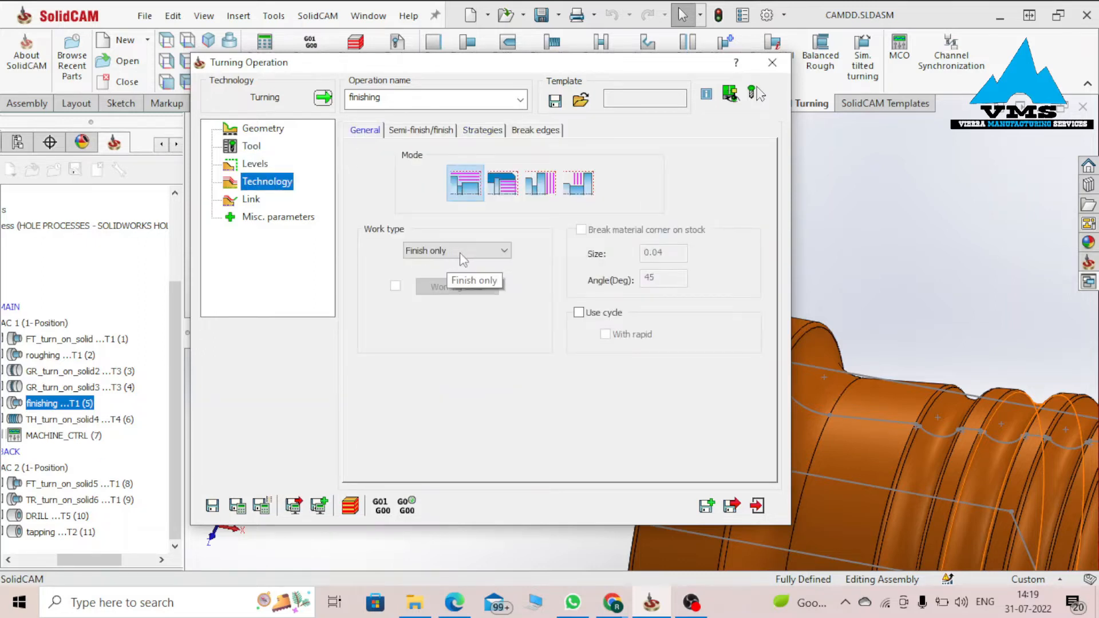
{"action": "left_click", "coordinate": [427, 132]}
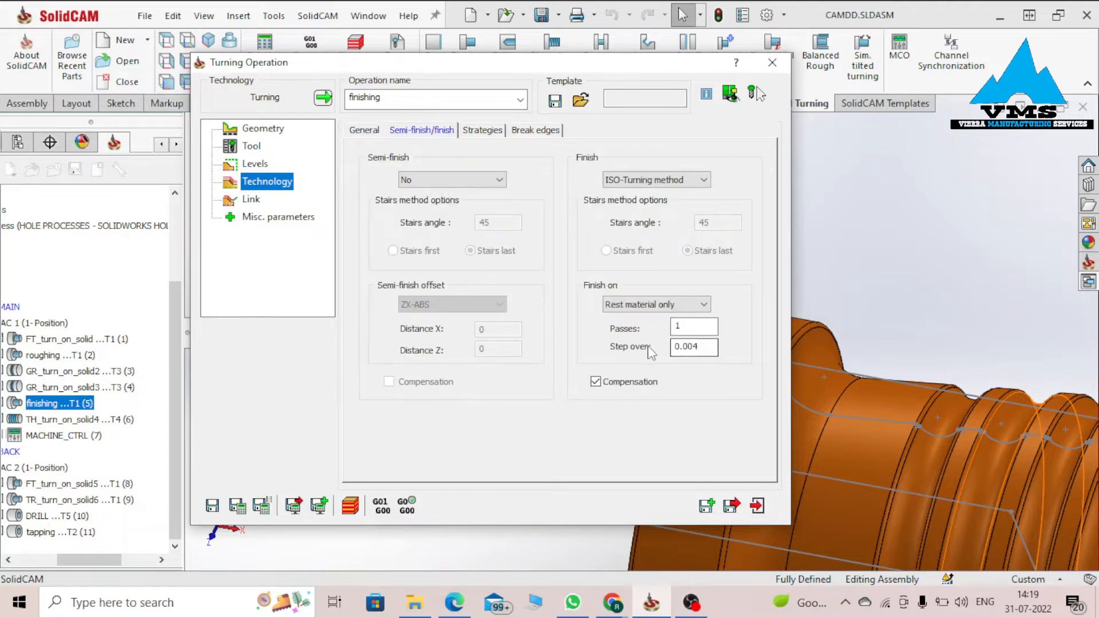
{"action": "left_click_drag", "start_coordinate": [703, 346], "coordinate": [655, 352]}
{"action": "left_click", "coordinate": [484, 131]}
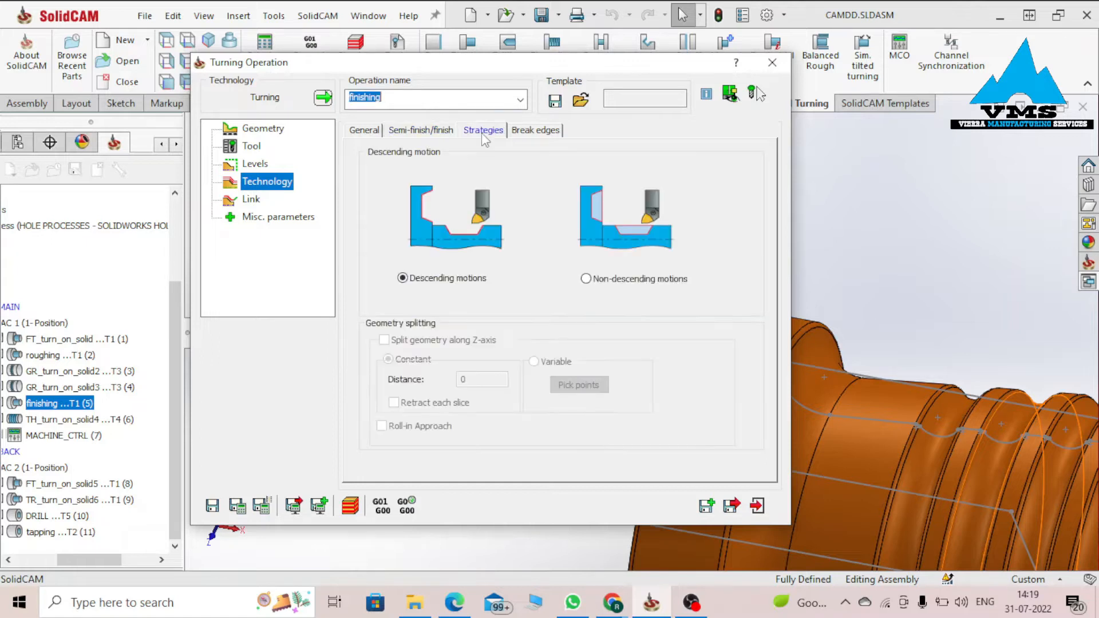
Step: Simulate the finishing tool path in the turning simulation at an increased speed, and close the simulation and operation
{"action": "left_click", "coordinate": [349, 507]}
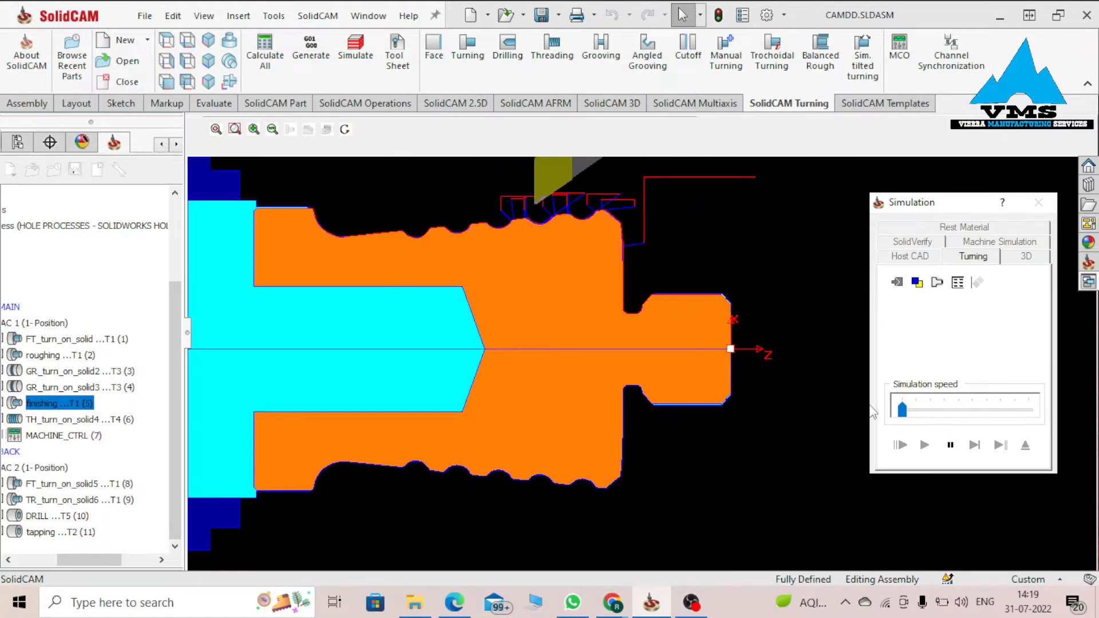
{"action": "left_click_drag", "start_coordinate": [902, 410], "coordinate": [960, 411]}
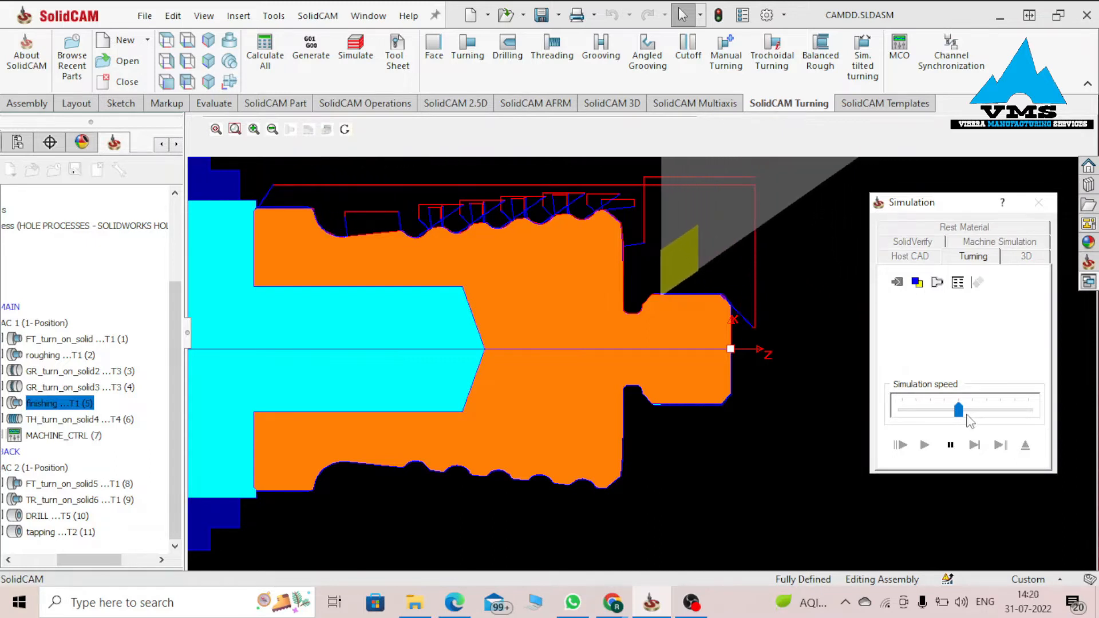
{"action": "left_click", "coordinate": [1039, 202]}
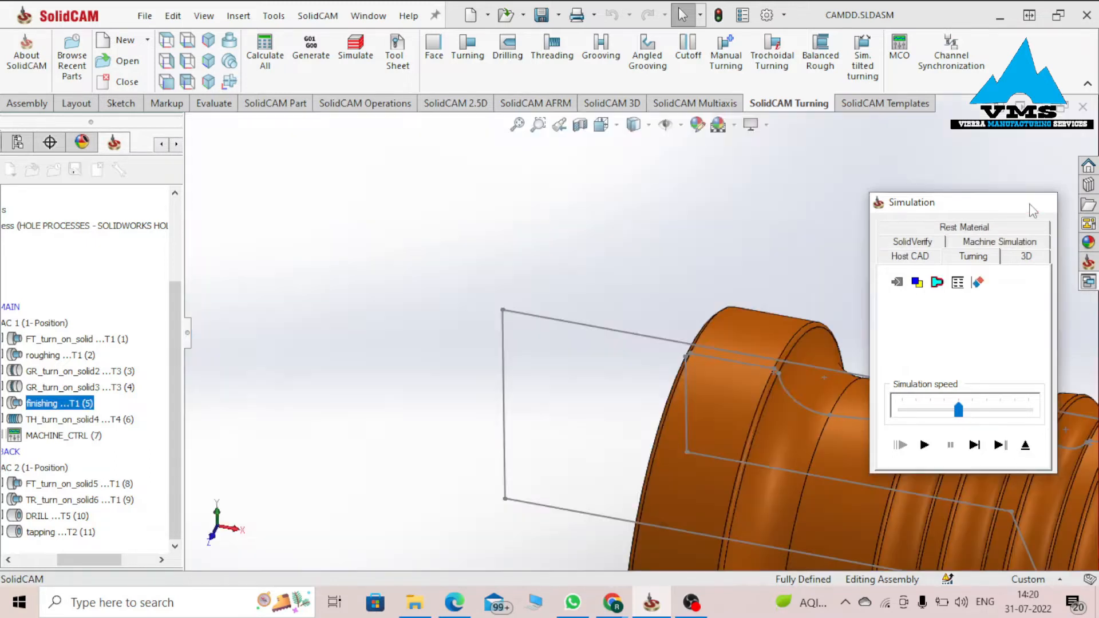
{"action": "left_click", "coordinate": [778, 70]}
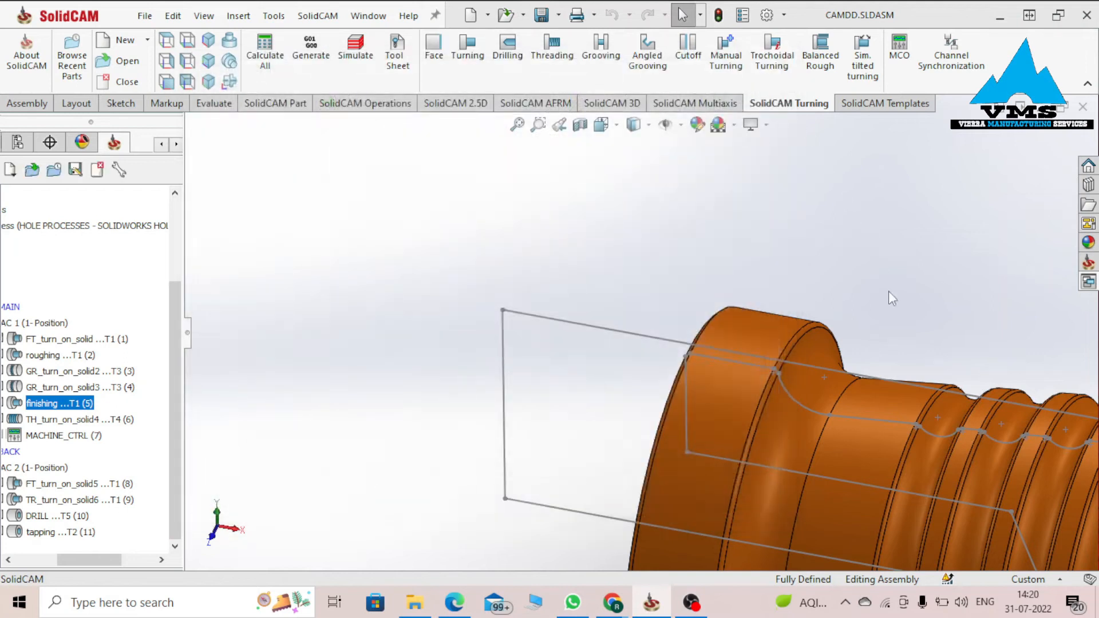
Step: Open the TH_turn_on_solid4 threading operation for editing
{"action": "scroll", "coordinate": [791, 408], "scroll_direction": "down", "scroll_amount": 3}
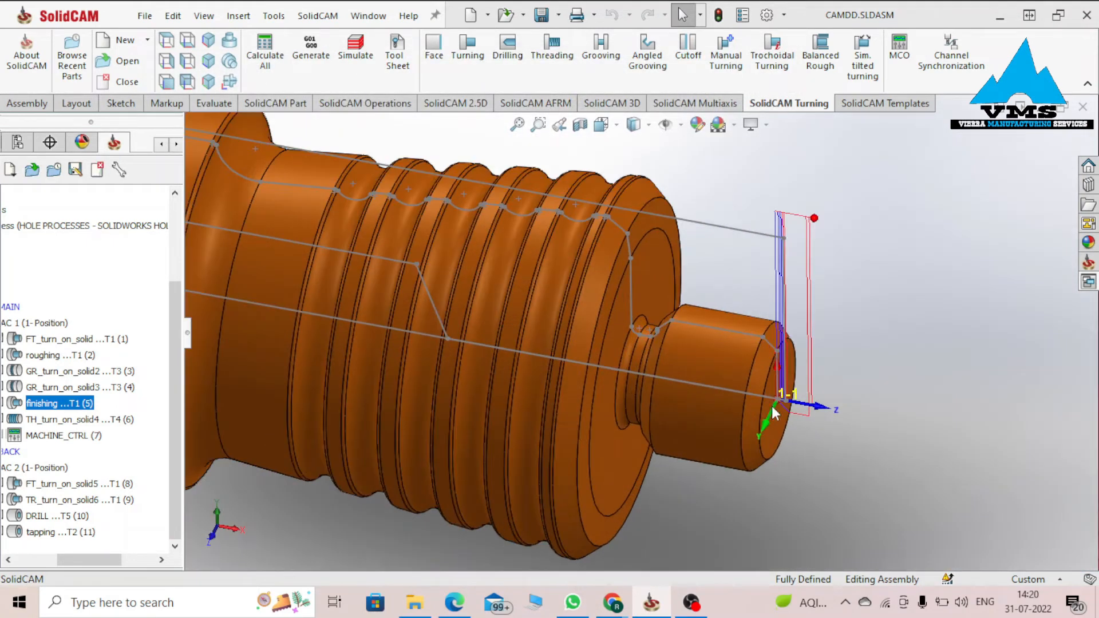
{"action": "left_click", "coordinate": [112, 421]}
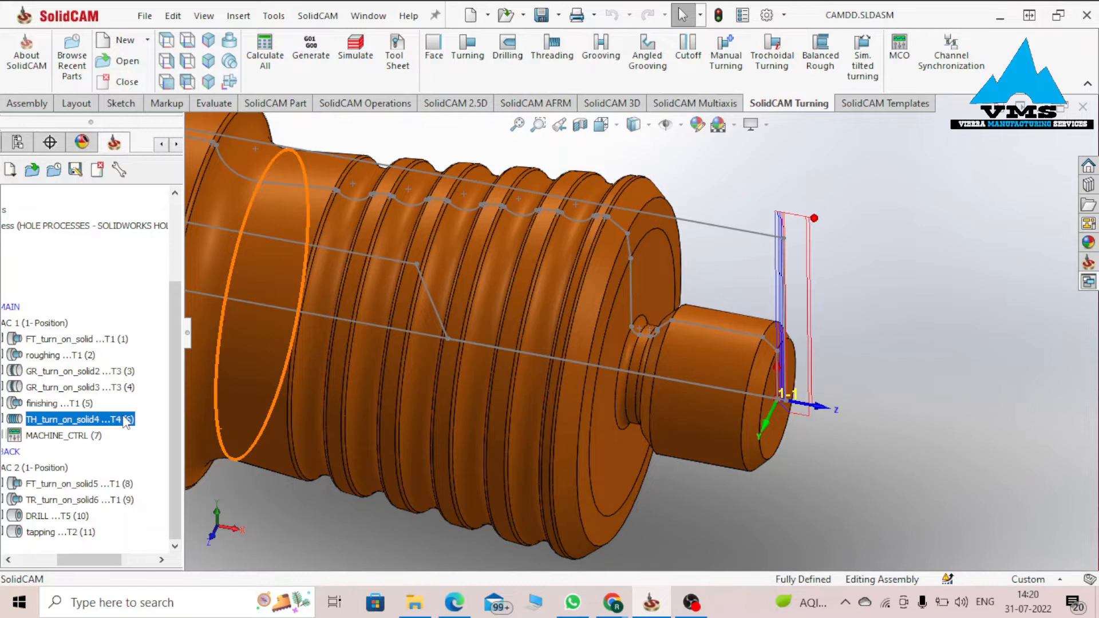
{"action": "right_click", "coordinate": [126, 422]}
{"action": "left_click", "coordinate": [186, 214]}
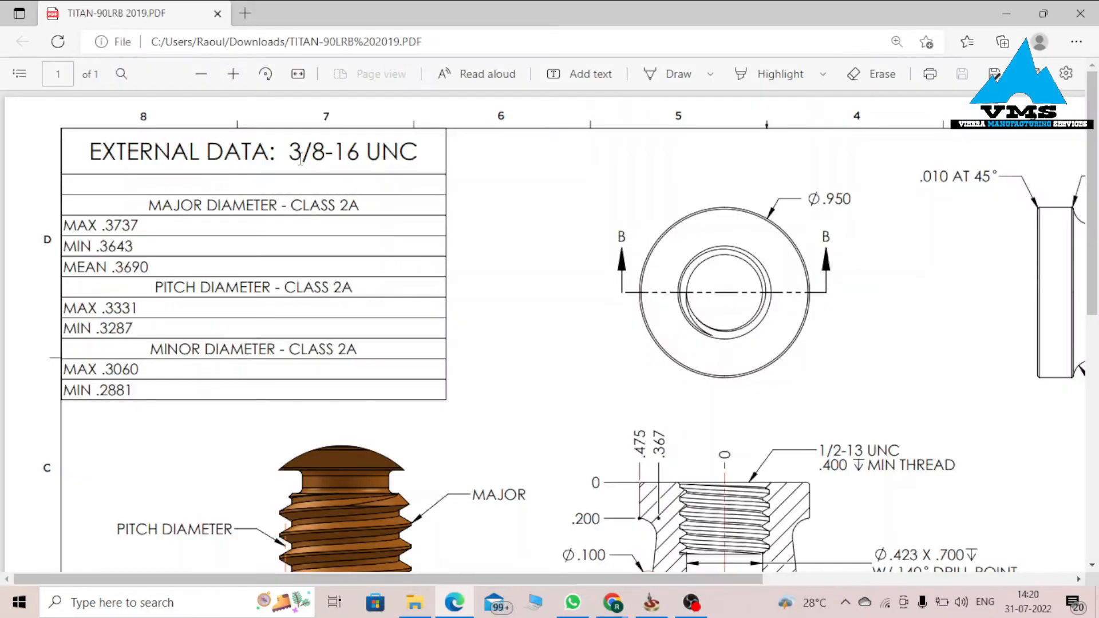
Step: Switch to the TITAN-90LRB 2019 PDF drawing, examine the external thread's diameter and threads per inch, and discard the stray note
{"action": "left_click_drag", "start_coordinate": [292, 153], "coordinate": [318, 155]}
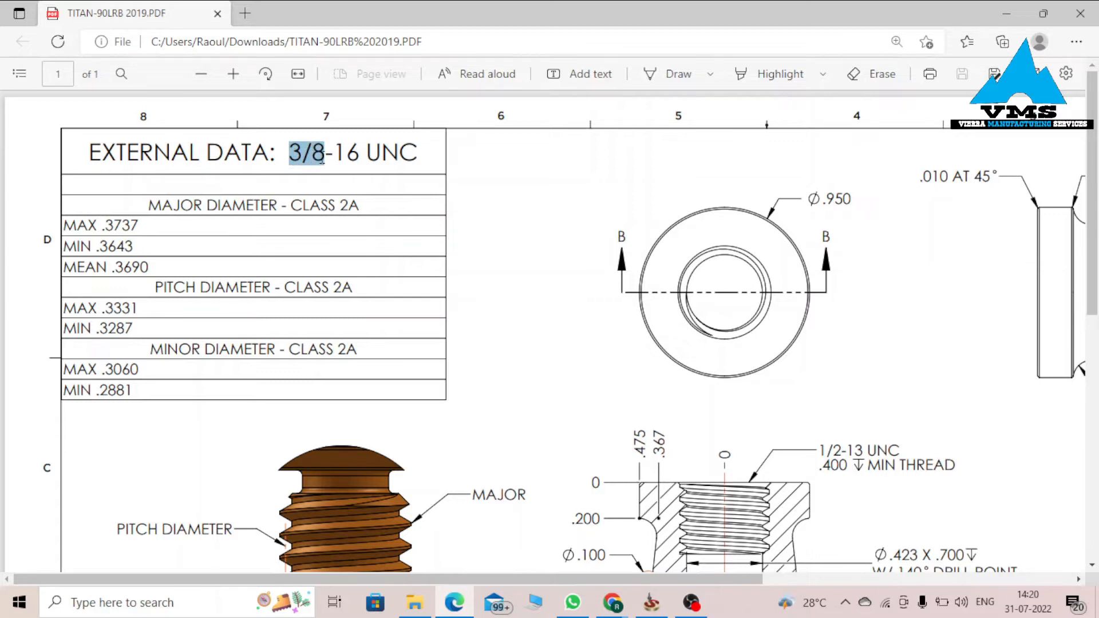
{"action": "left_click", "coordinate": [360, 157]}
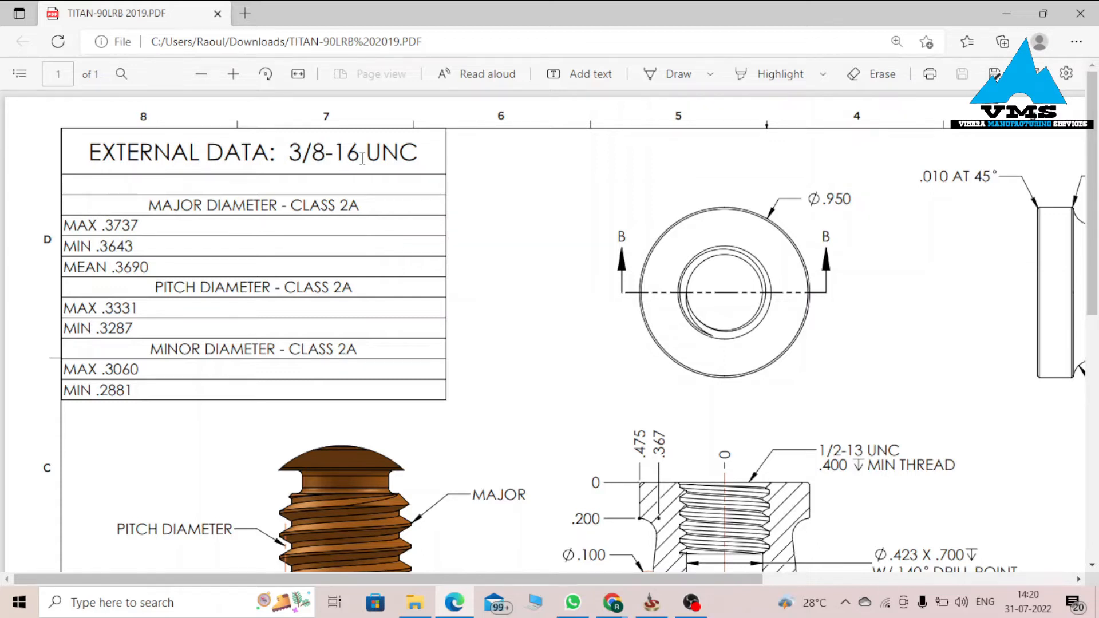
{"action": "double_click", "coordinate": [347, 158]}
{"action": "left_click", "coordinate": [367, 156]}
{"action": "double_click", "coordinate": [361, 156]}
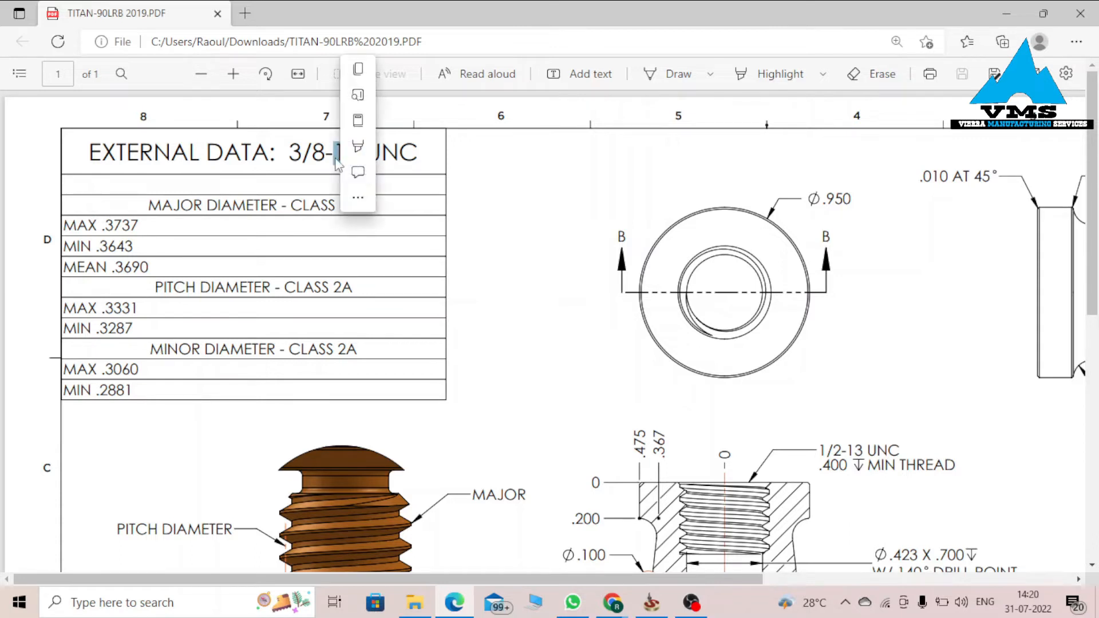
{"action": "left_click", "coordinate": [410, 165]}
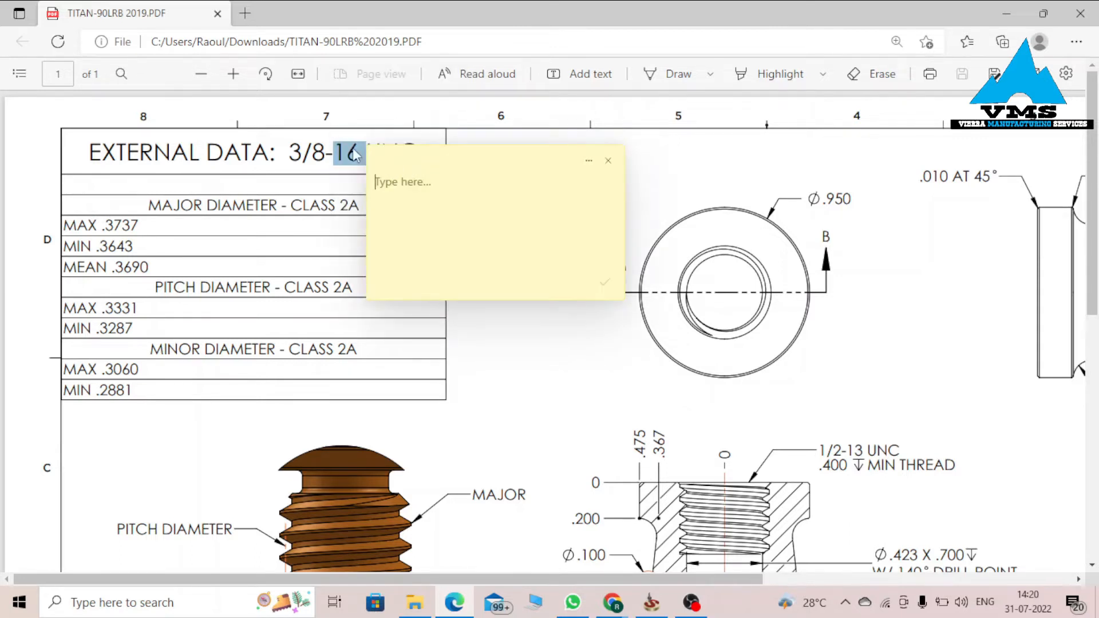
{"action": "left_click", "coordinate": [608, 160]}
{"action": "left_click", "coordinate": [422, 159]}
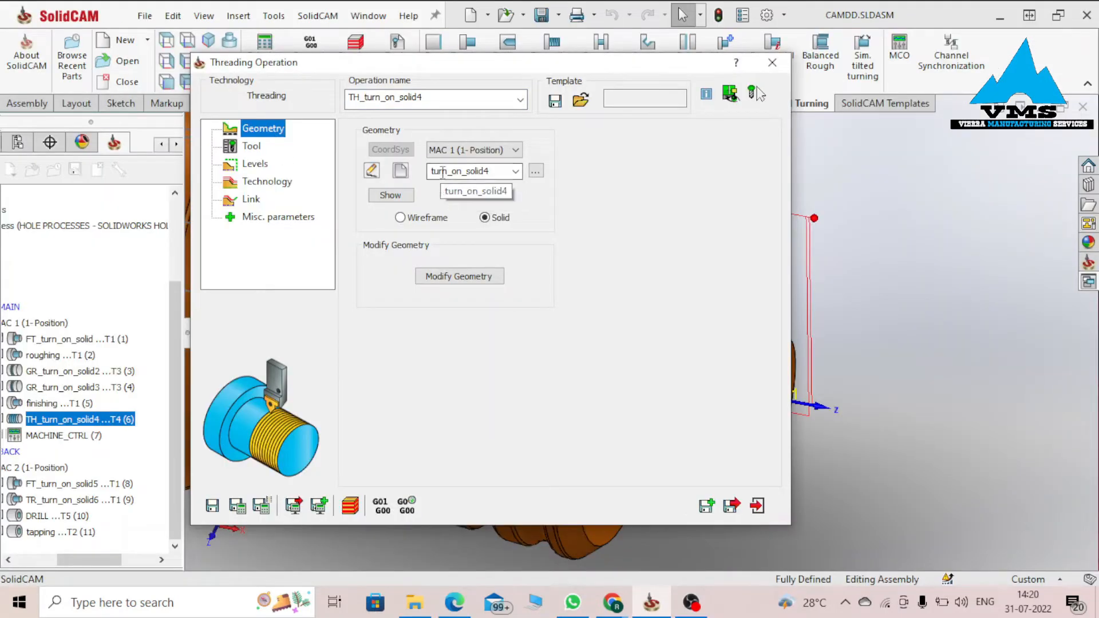
Step: Show the threading operation's turn_on_solid4 geometry and inspect its start and end along the front shaft
{"action": "left_click", "coordinate": [390, 195]}
{"action": "scroll", "coordinate": [787, 367], "scroll_direction": "down", "scroll_amount": 6}
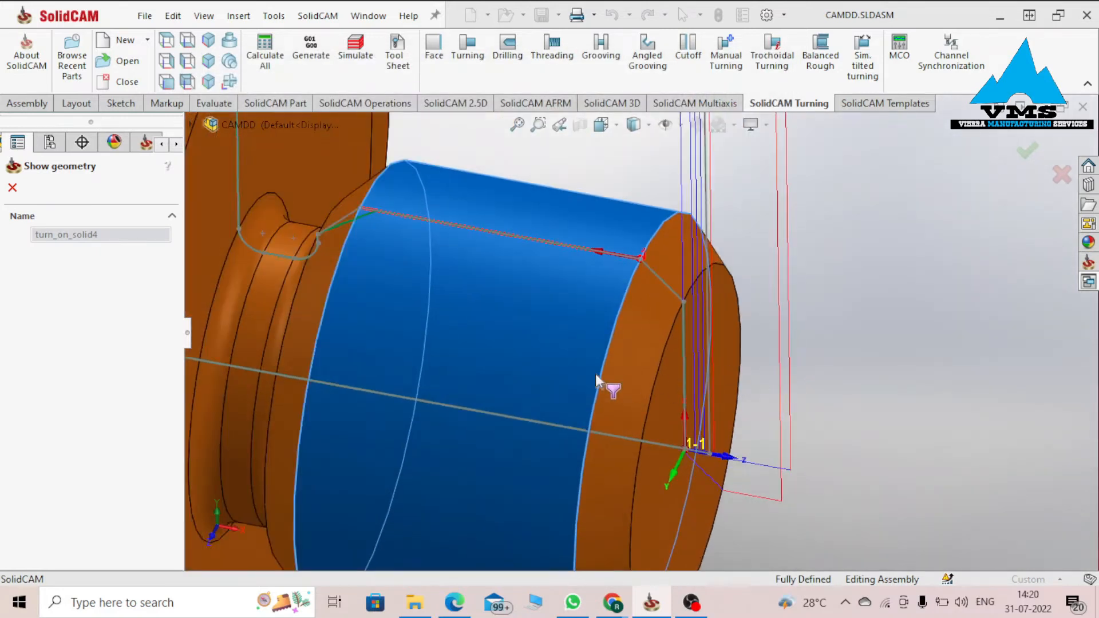
{"action": "scroll", "coordinate": [595, 372], "scroll_direction": "up", "scroll_amount": 3}
{"action": "scroll", "coordinate": [595, 364], "scroll_direction": "down", "scroll_amount": 2}
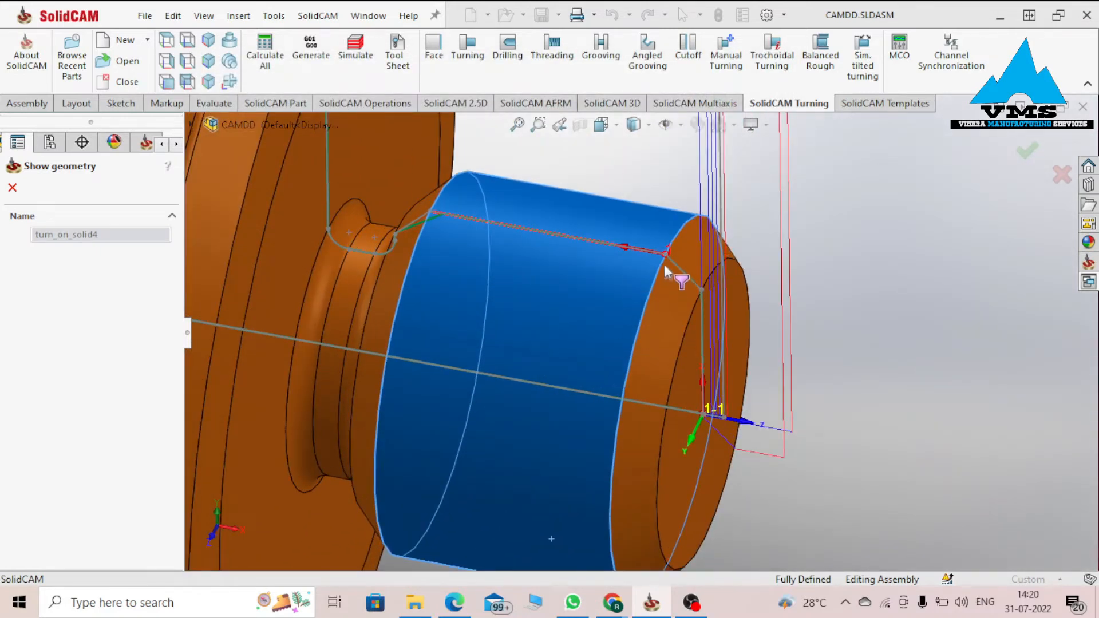
{"action": "middle_click_drag", "start_coordinate": [469, 279], "coordinate": [459, 314]}
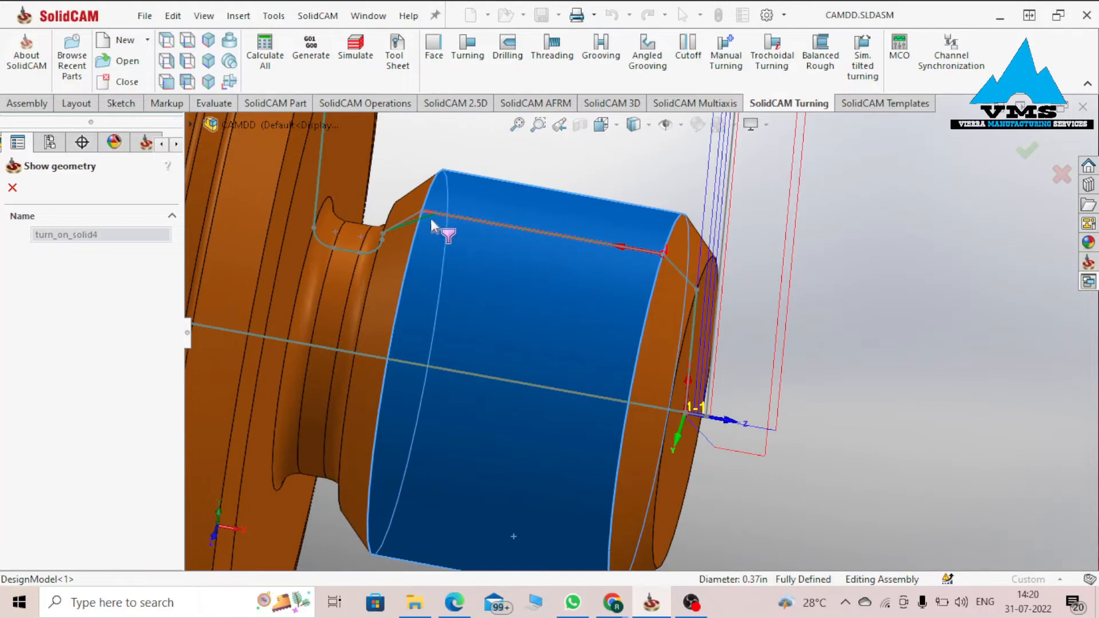
{"action": "left_click", "coordinate": [12, 187]}
Step: Set threading tool 4 to the UN thread type with the 3/8 x 16 standard size and accept the tool for the operation
{"action": "left_click", "coordinate": [251, 146]}
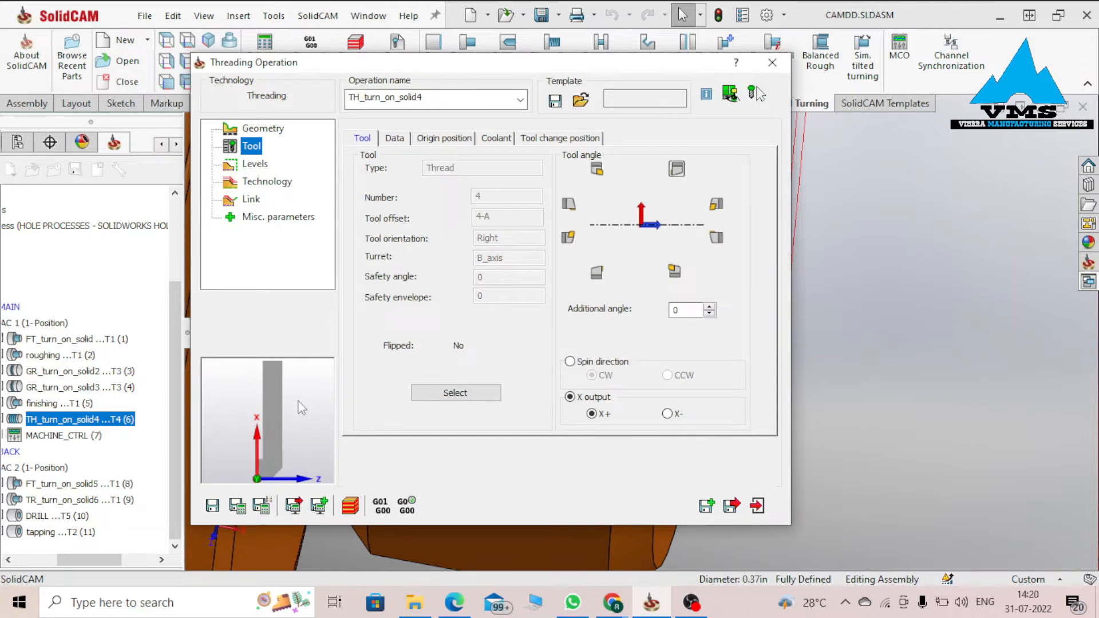
{"action": "left_click", "coordinate": [457, 392]}
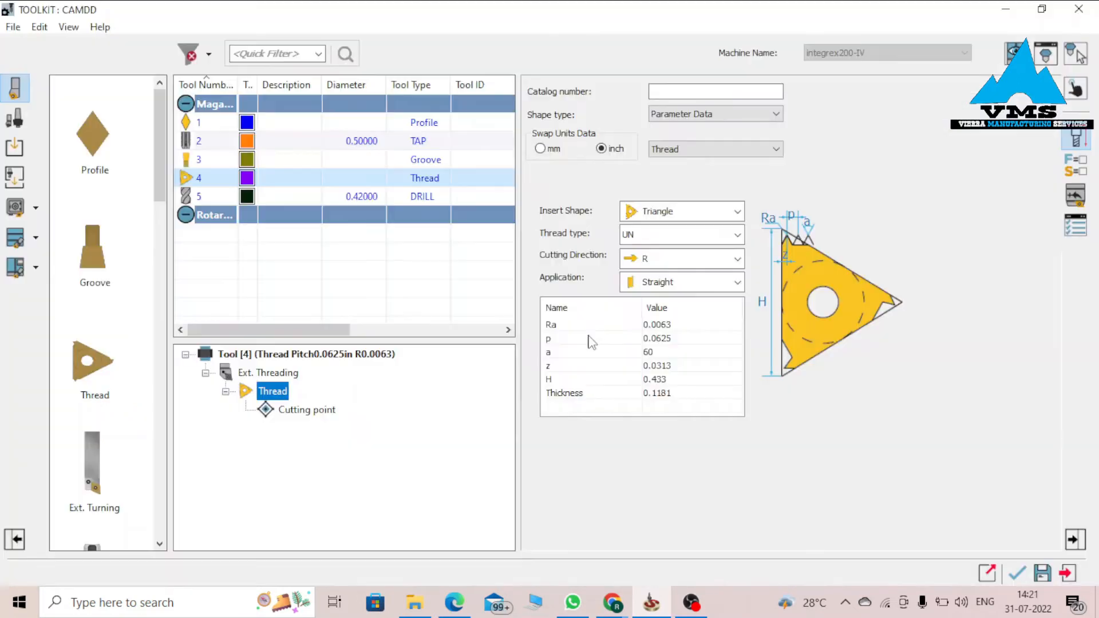
{"action": "left_click", "coordinate": [667, 239]}
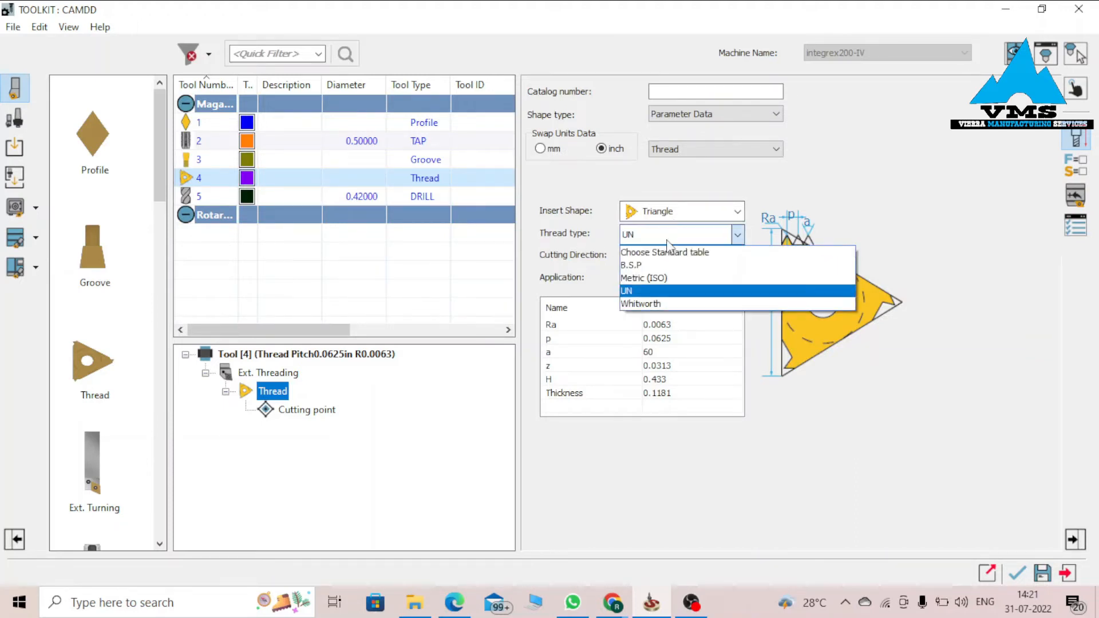
{"action": "left_click", "coordinate": [648, 292]}
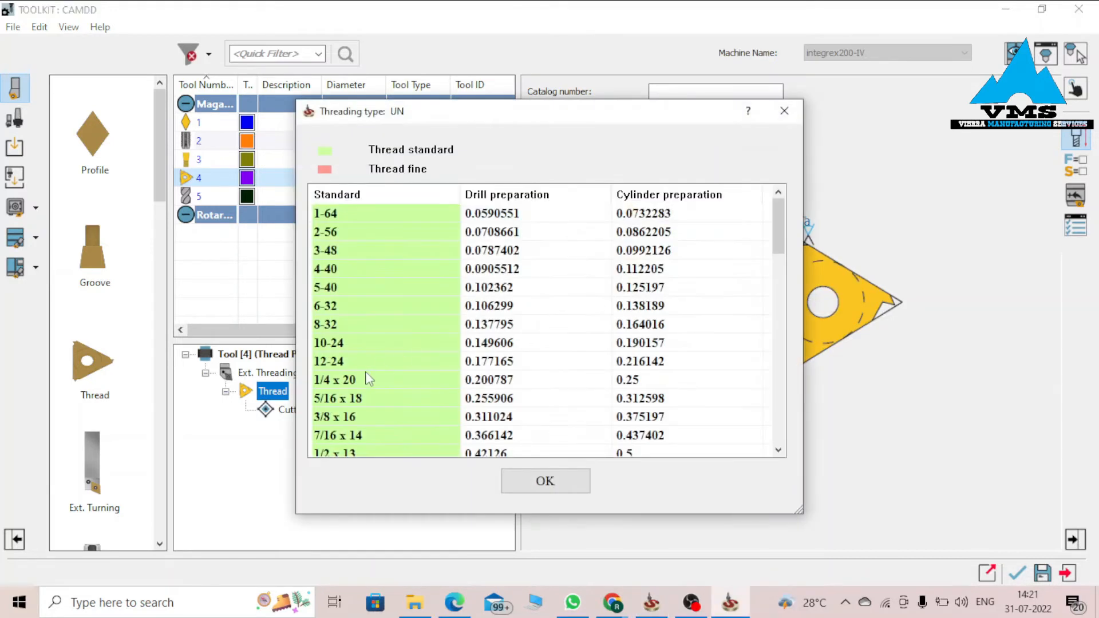
{"action": "left_click", "coordinate": [360, 422]}
{"action": "left_click", "coordinate": [545, 481]}
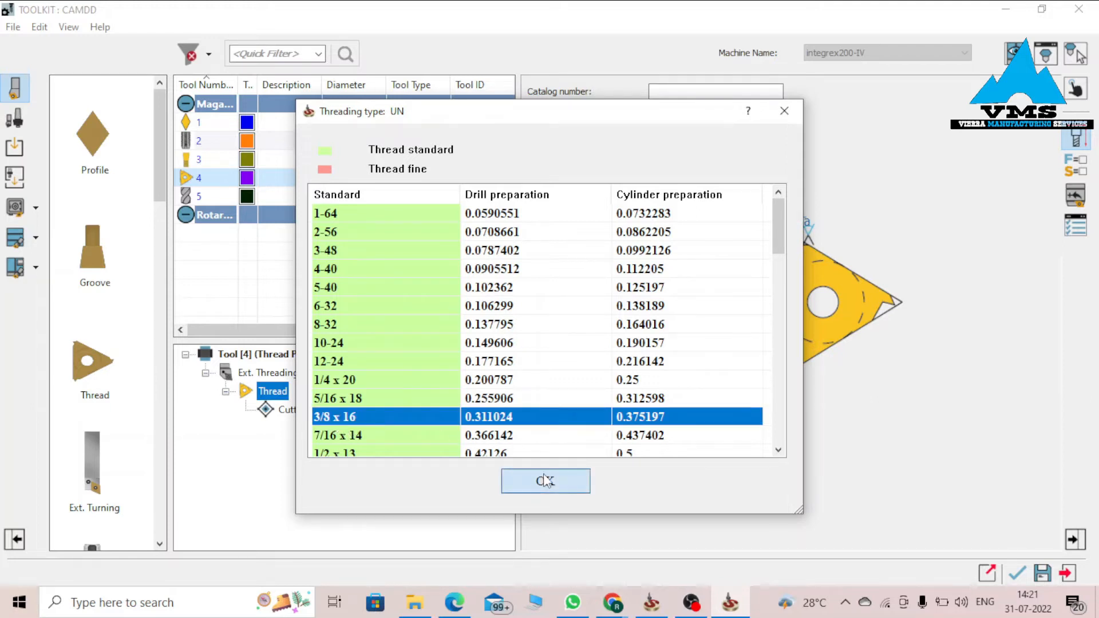
{"action": "left_click", "coordinate": [1017, 572]}
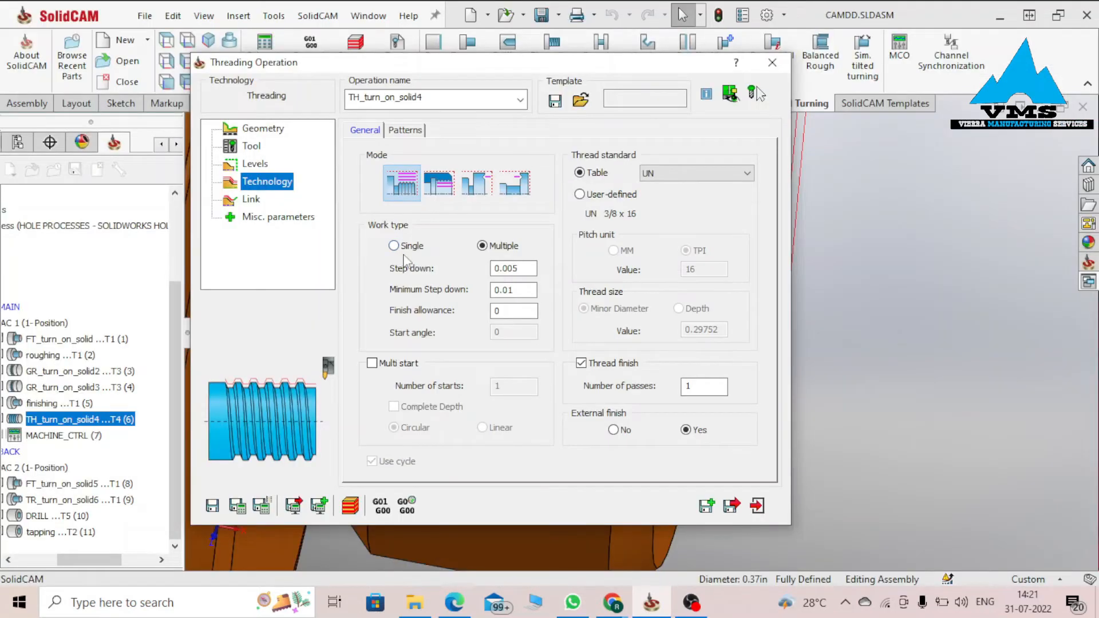
Step: Check the threading operation's UN table entry 3/8 x 16 and the step down used for its multiple passes
{"action": "left_click", "coordinate": [653, 170]}
{"action": "left_click", "coordinate": [658, 225]}
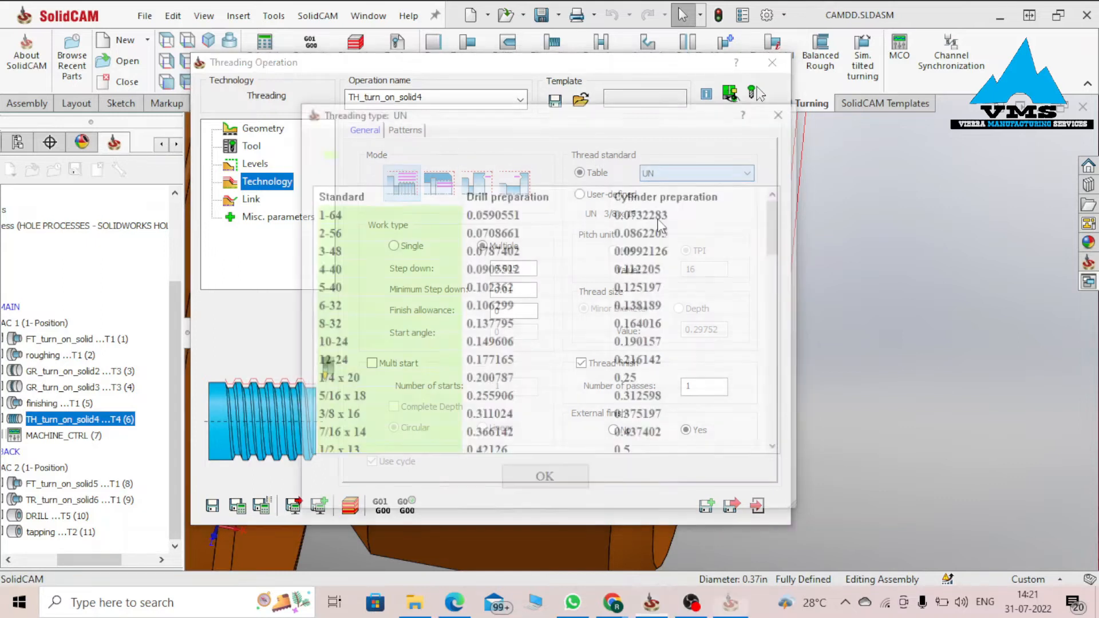
{"action": "left_click", "coordinate": [337, 421]}
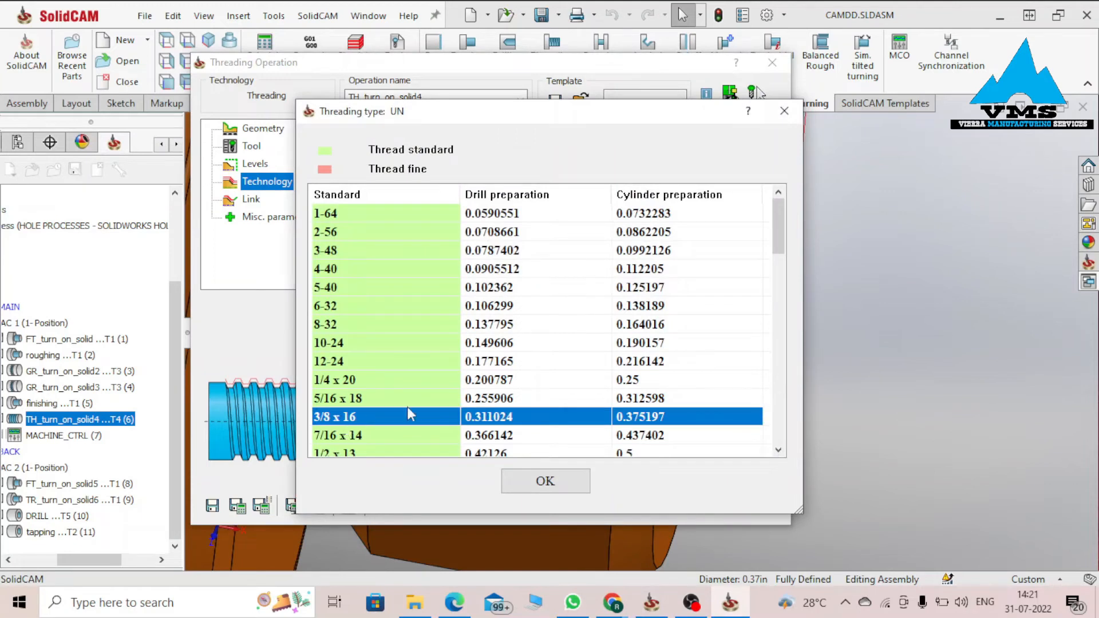
{"action": "left_click", "coordinate": [784, 111]}
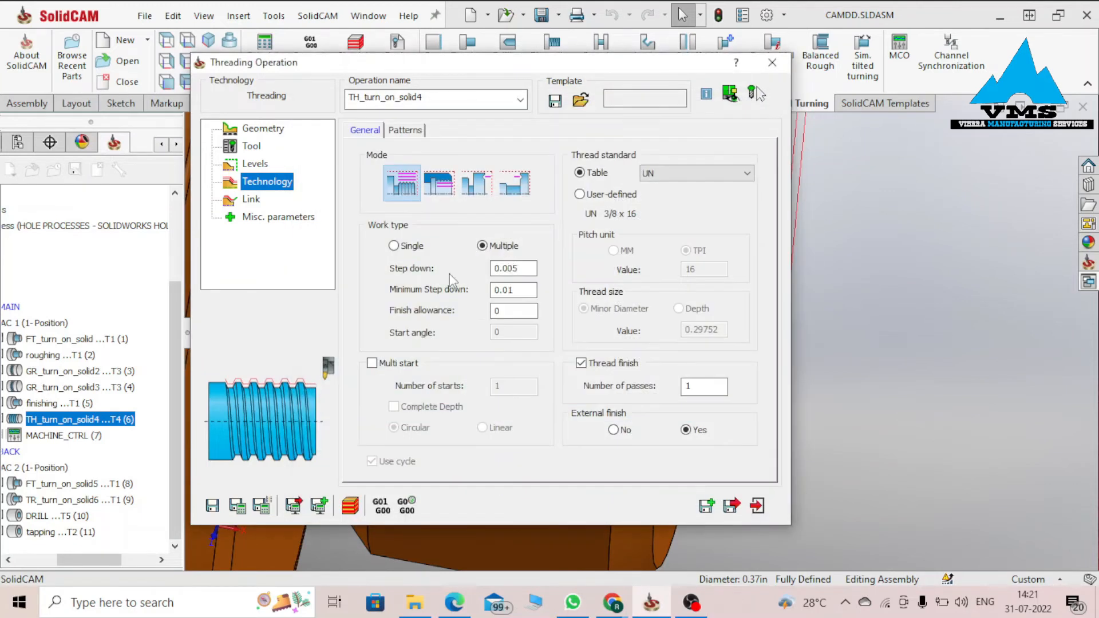
{"action": "left_click_drag", "start_coordinate": [524, 268], "coordinate": [476, 268]}
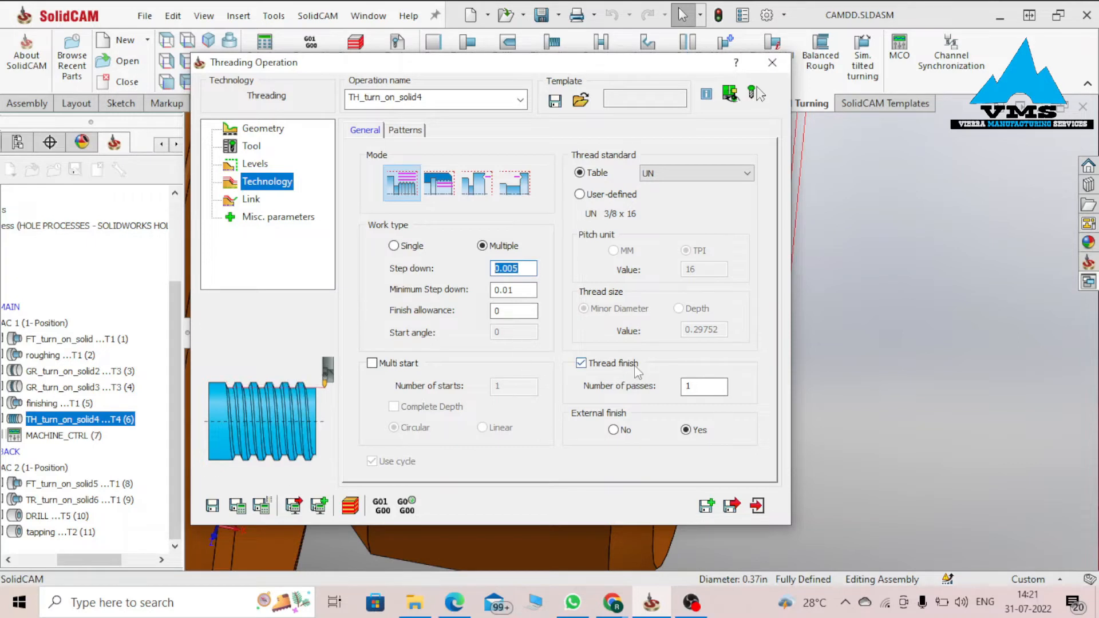
Step: Simulate the threading toolpath on the front shaft and close the threading operation
{"action": "left_click", "coordinate": [350, 505]}
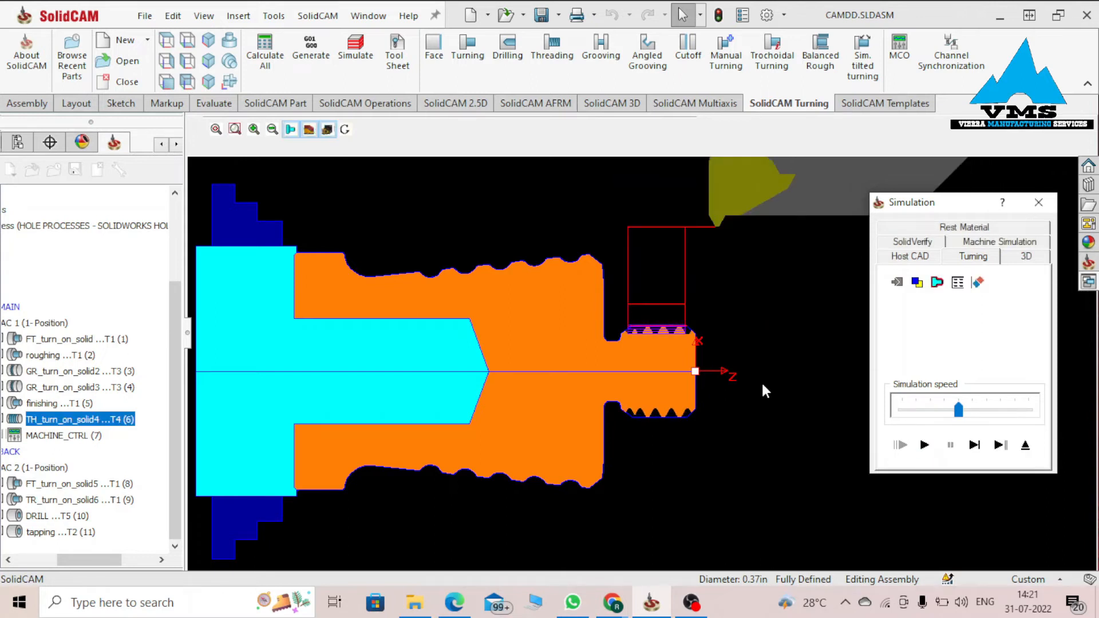
{"action": "left_click", "coordinate": [1038, 202]}
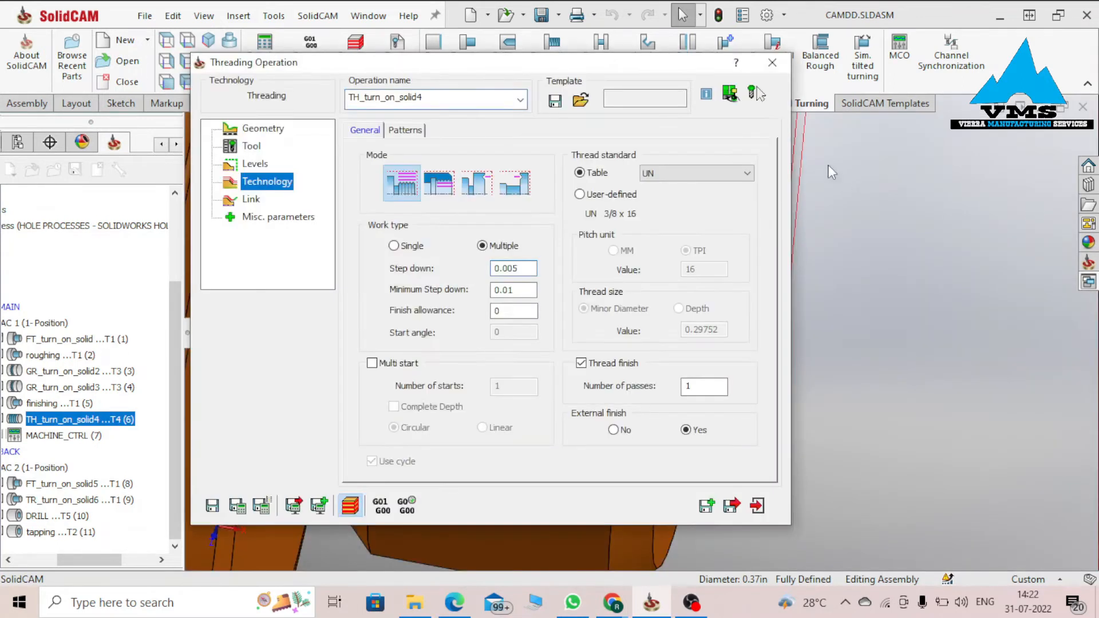
{"action": "left_click", "coordinate": [773, 64]}
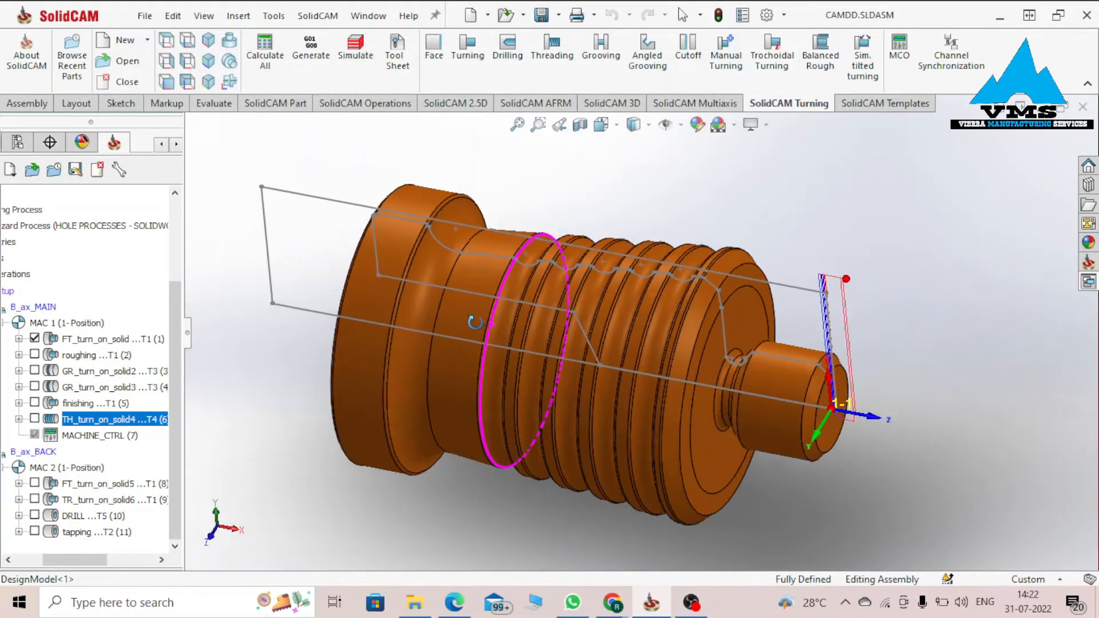
Step: Locate the MACHINE_CTRL operation and open the back-side facing operation FT_turn_on_solid5 for editing
{"action": "scroll", "coordinate": [524, 349], "scroll_direction": "down", "scroll_amount": 1}
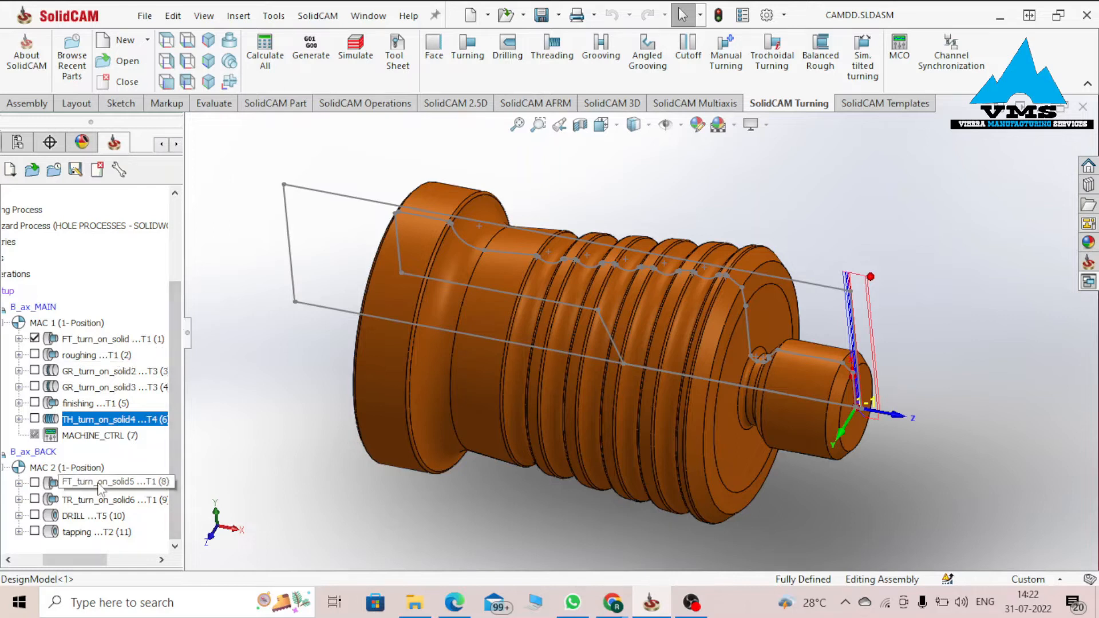
{"action": "left_click", "coordinate": [84, 437]}
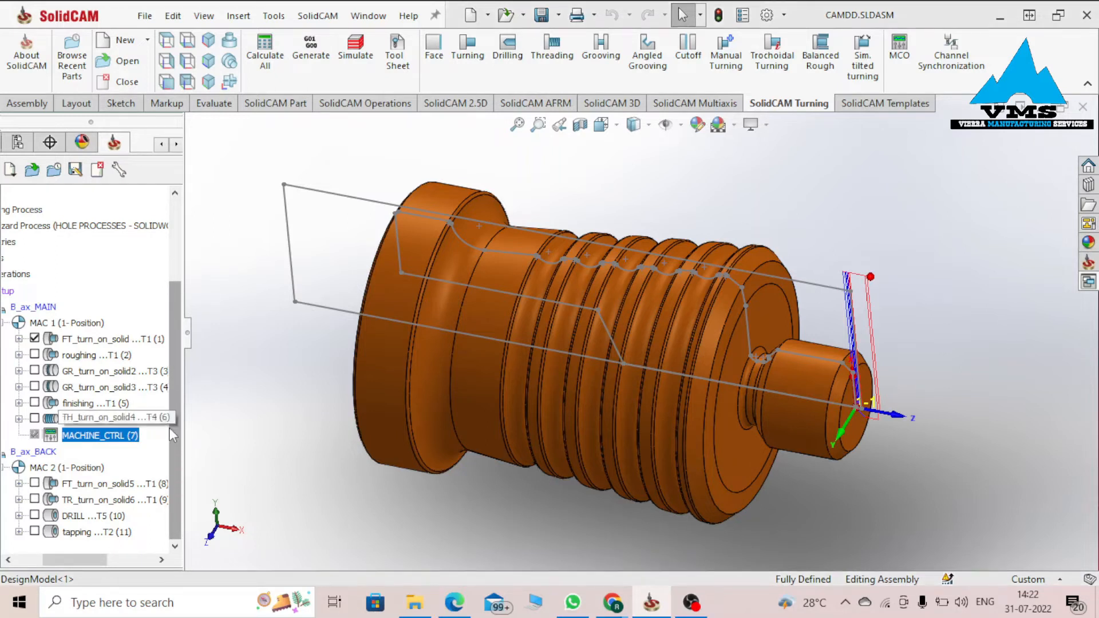
{"action": "left_click_drag", "start_coordinate": [85, 559], "coordinate": [74, 560]}
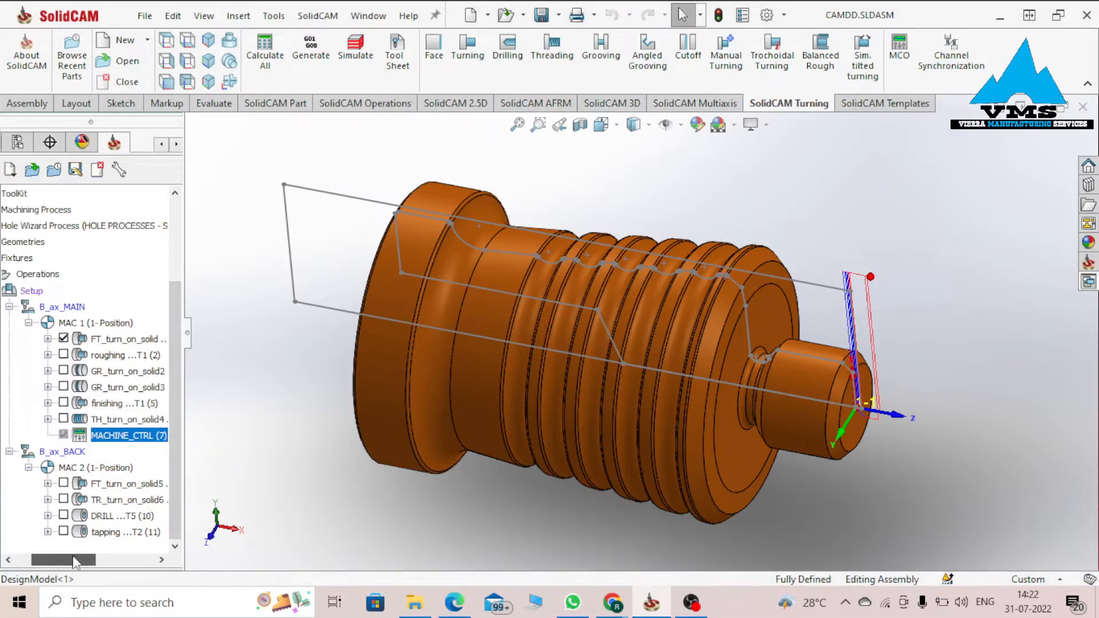
{"action": "left_click", "coordinate": [107, 485]}
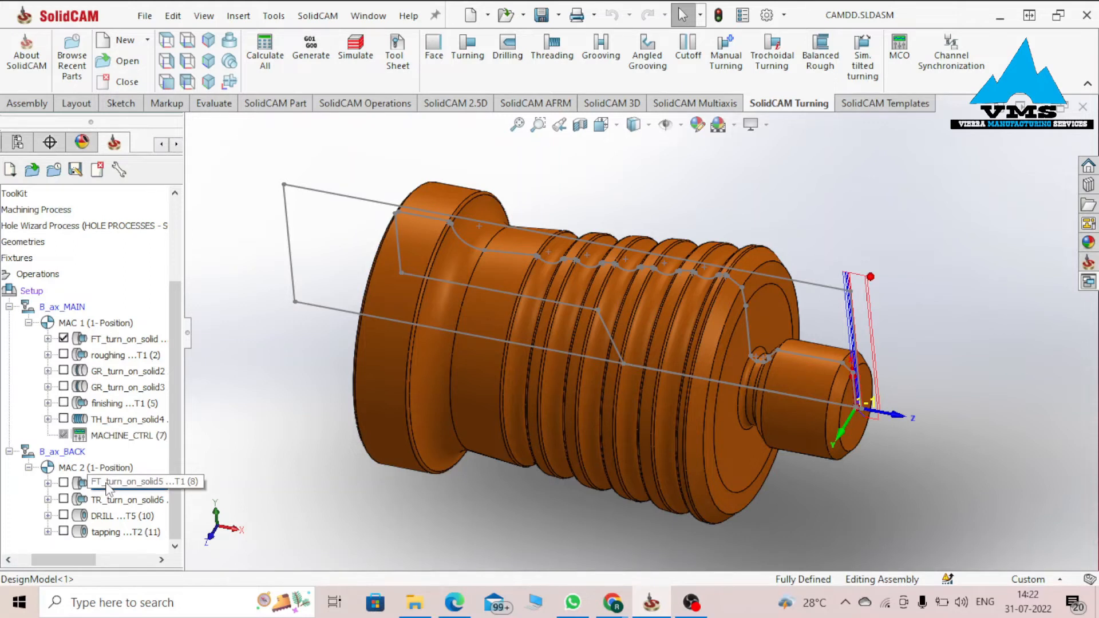
{"action": "right_click", "coordinate": [107, 485]}
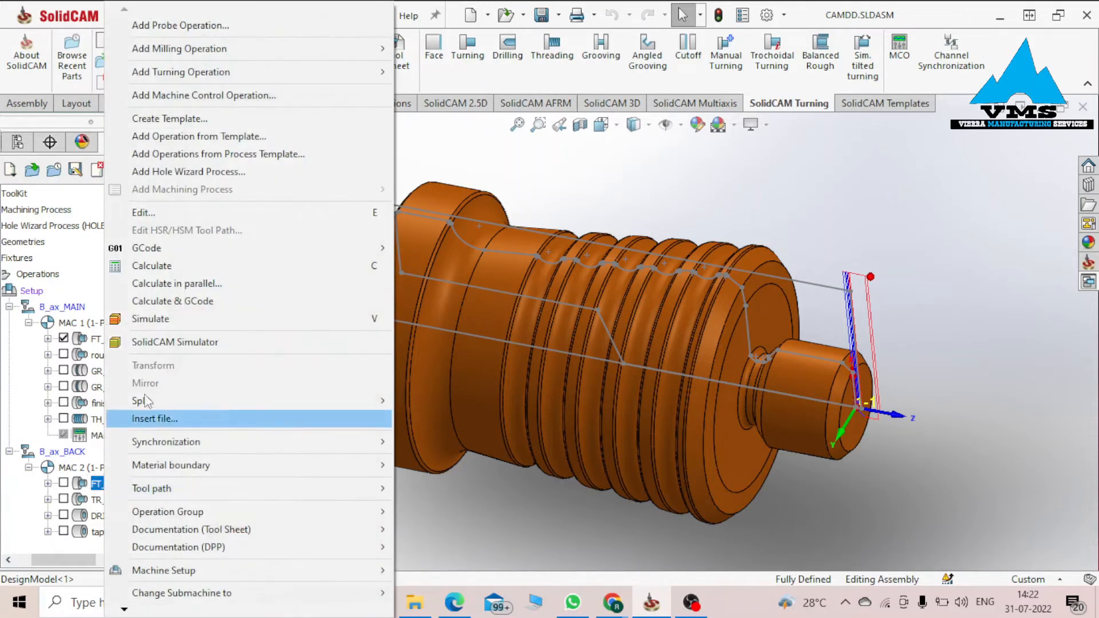
{"action": "left_click", "coordinate": [180, 212]}
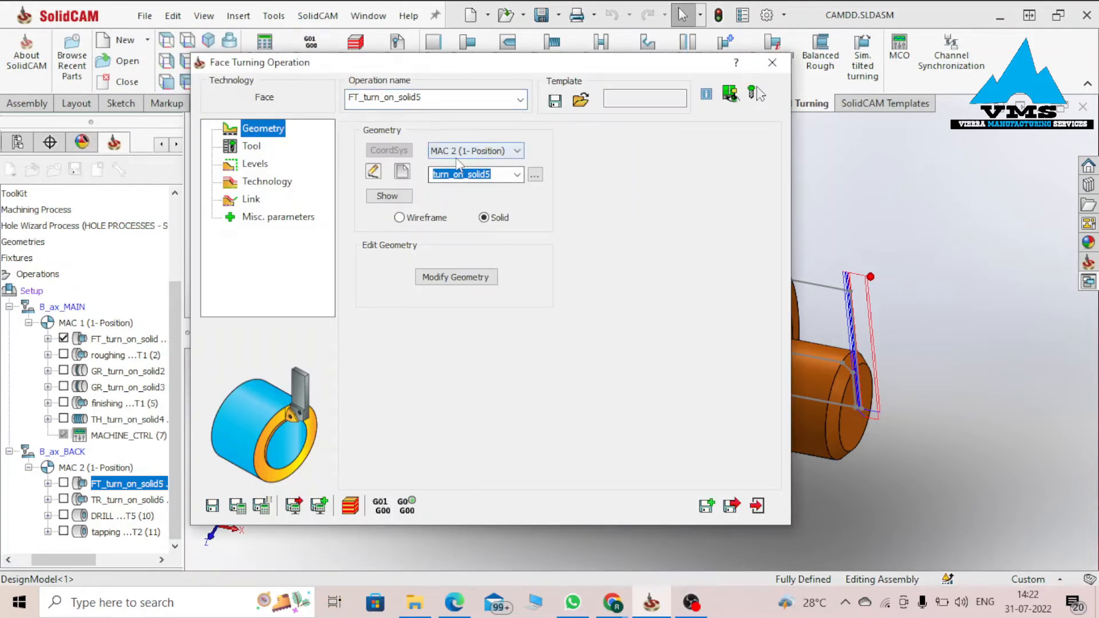
Step: Show the facing operation's turn_on_solid5 geometry and inspect its line across the part's back face
{"action": "left_click", "coordinate": [395, 198]}
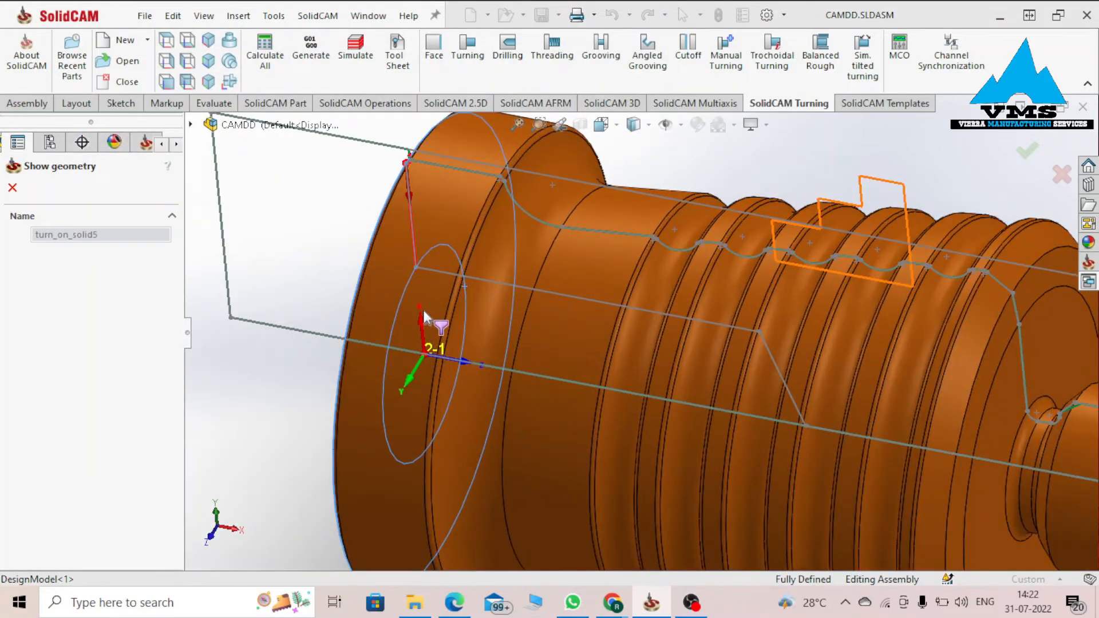
{"action": "middle_click_drag", "start_coordinate": [423, 312], "coordinate": [463, 319]}
{"action": "scroll", "coordinate": [460, 319], "scroll_direction": "up", "scroll_amount": 3}
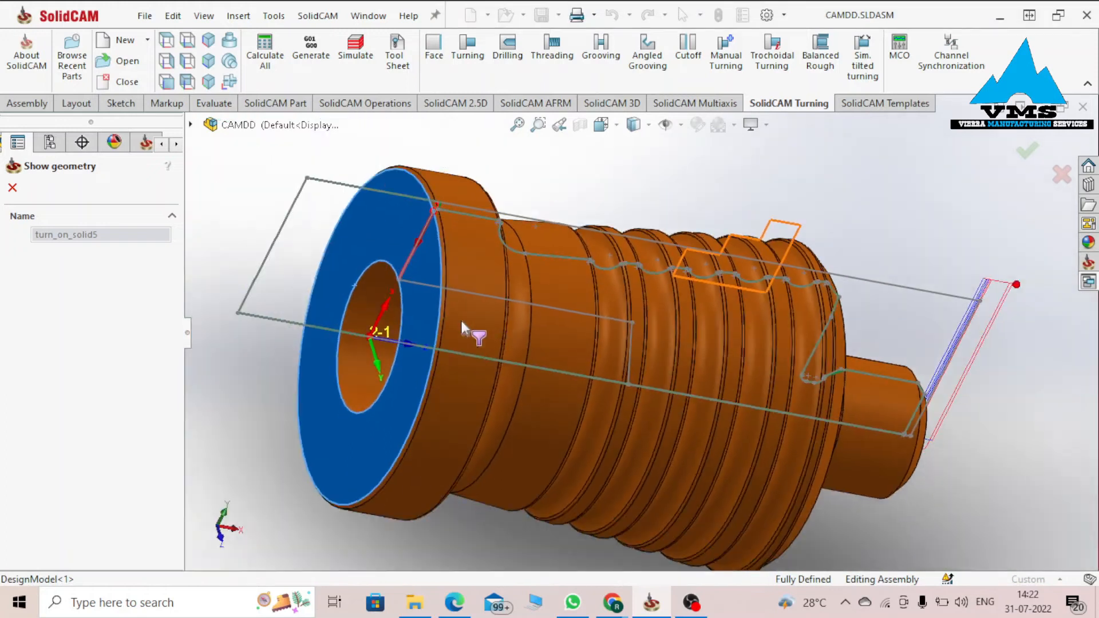
{"action": "scroll", "coordinate": [478, 293], "scroll_direction": "down", "scroll_amount": 3}
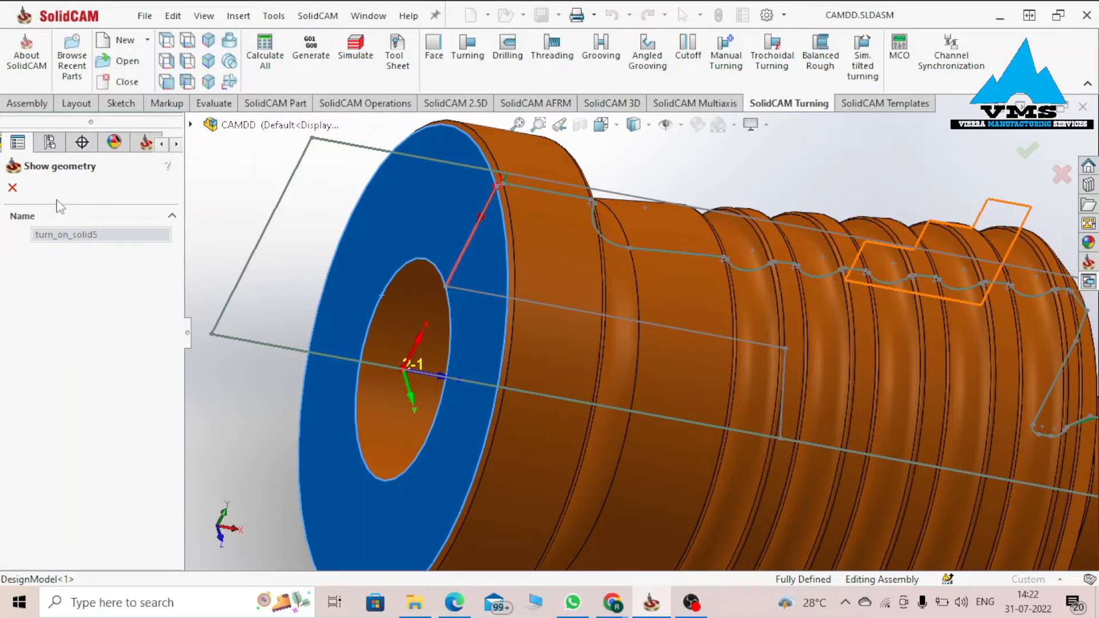
{"action": "left_click", "coordinate": [12, 187]}
Step: Review the back facing operation's tool angle, levels, Back mode, Z offset and equal step over
{"action": "left_click", "coordinate": [251, 146]}
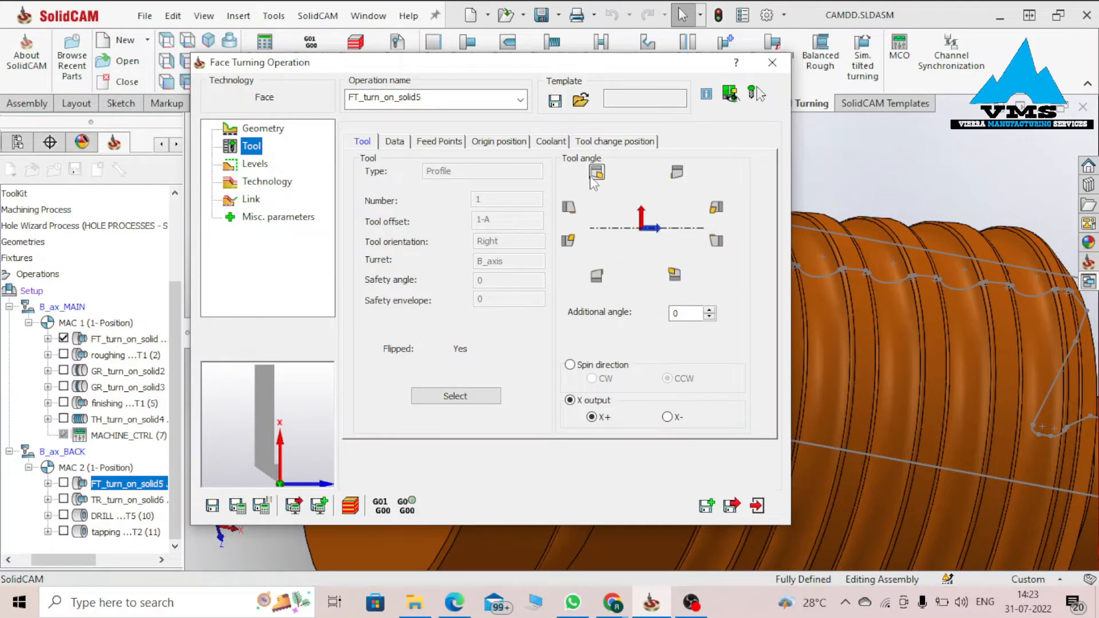
{"action": "left_click", "coordinate": [249, 165]}
{"action": "left_click", "coordinate": [259, 184]}
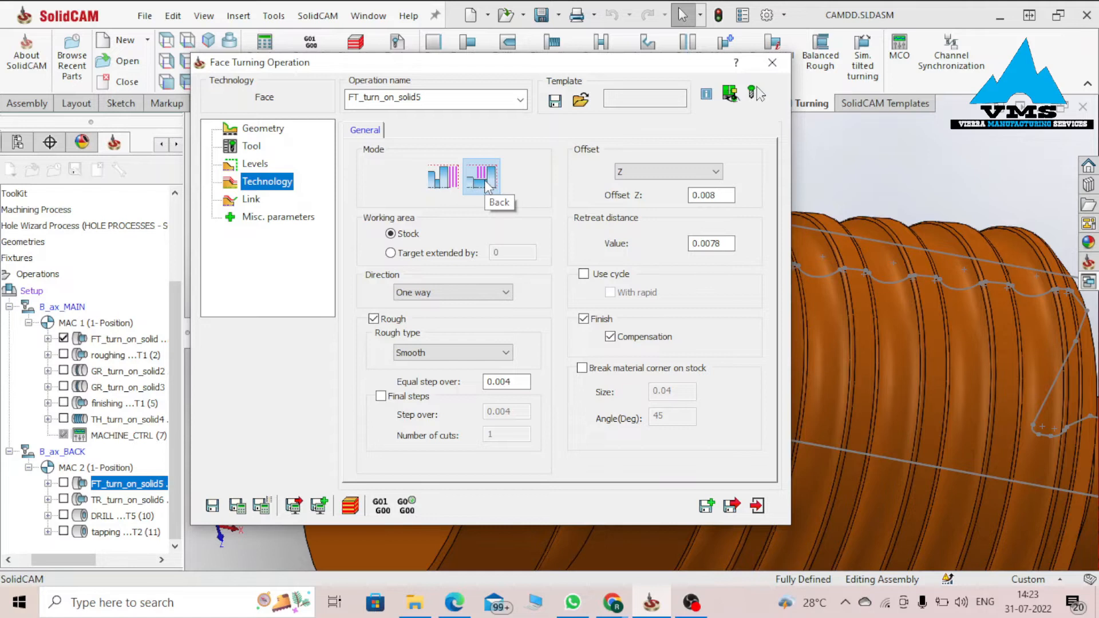
{"action": "left_click_drag", "start_coordinate": [724, 194], "coordinate": [694, 198]}
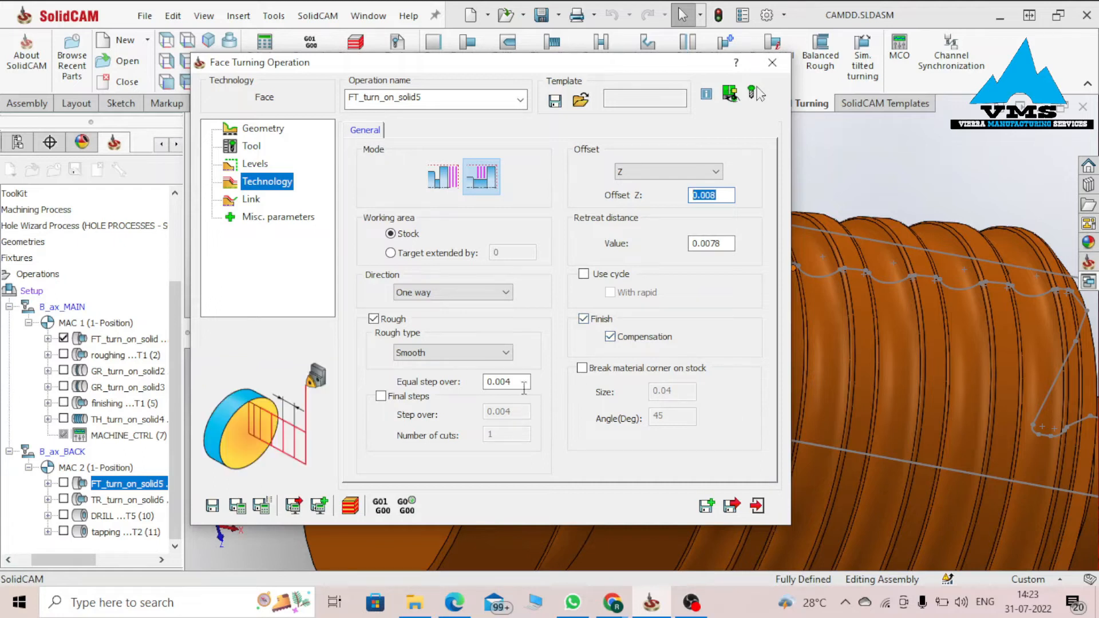
{"action": "left_click_drag", "start_coordinate": [524, 382], "coordinate": [485, 384]}
Step: Simulate the back facing toolpath and close the face turning operation
{"action": "left_click", "coordinate": [352, 506]}
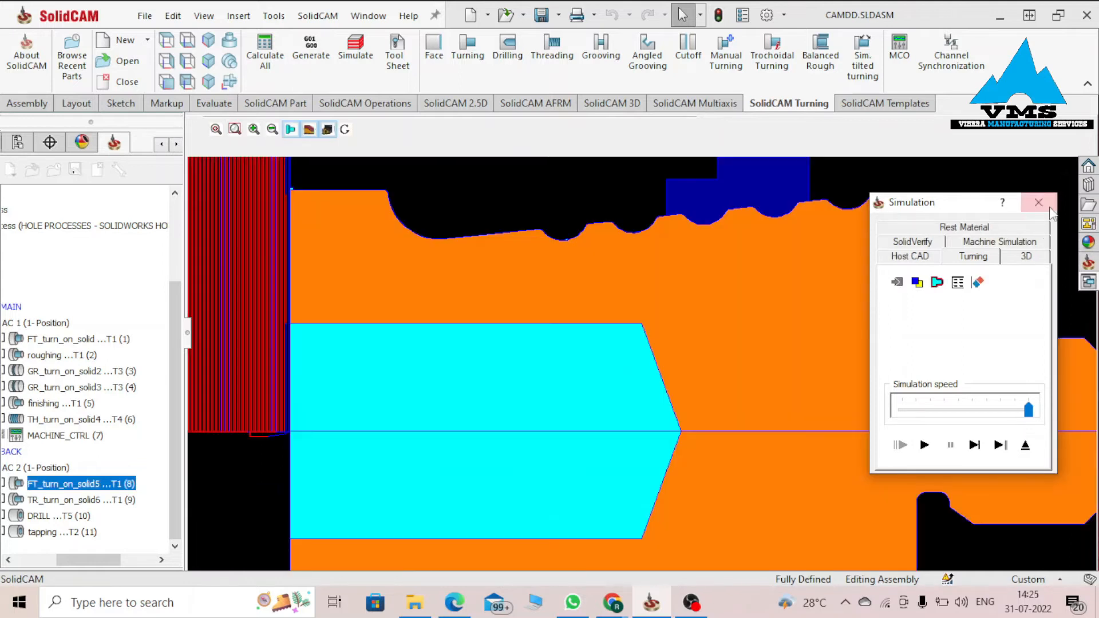
{"action": "left_click", "coordinate": [1050, 207]}
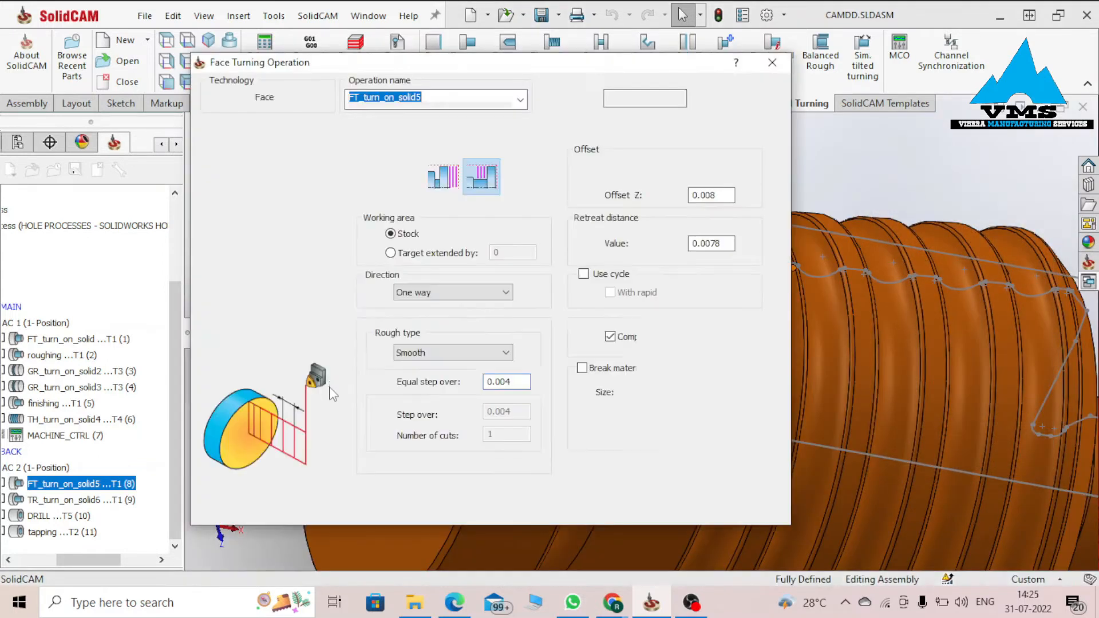
{"action": "left_click", "coordinate": [773, 63]}
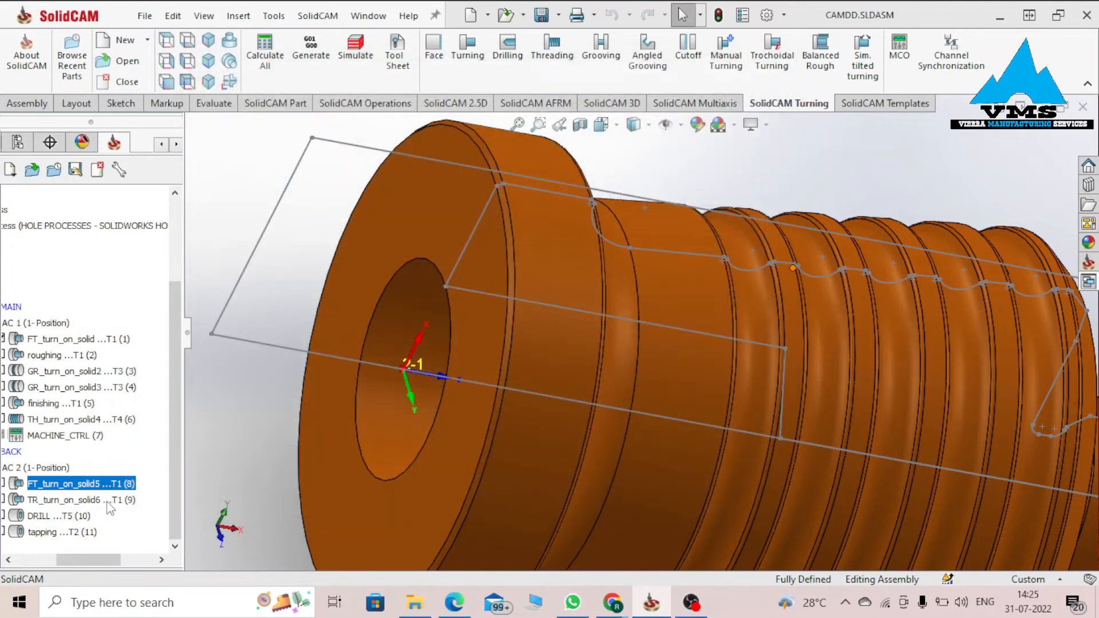
Step: Open the TR_turn_on_solid6 turning operation and inspect its geometry along the chamfer and outer diameter of the back flange
{"action": "right_click", "coordinate": [102, 502]}
{"action": "left_click", "coordinate": [235, 213]}
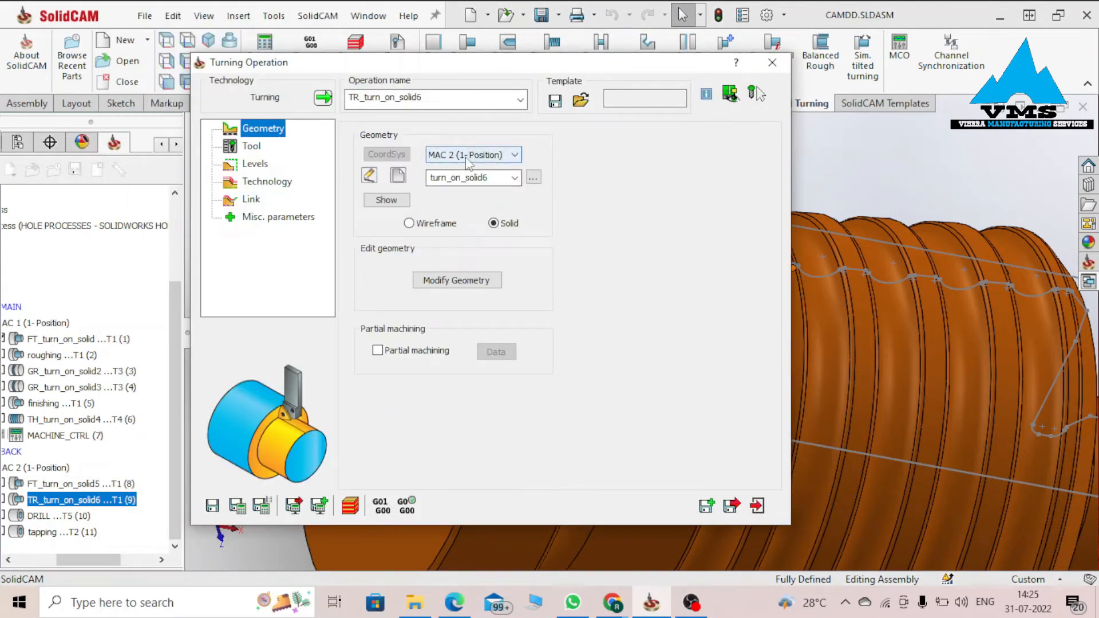
{"action": "left_click", "coordinate": [405, 201]}
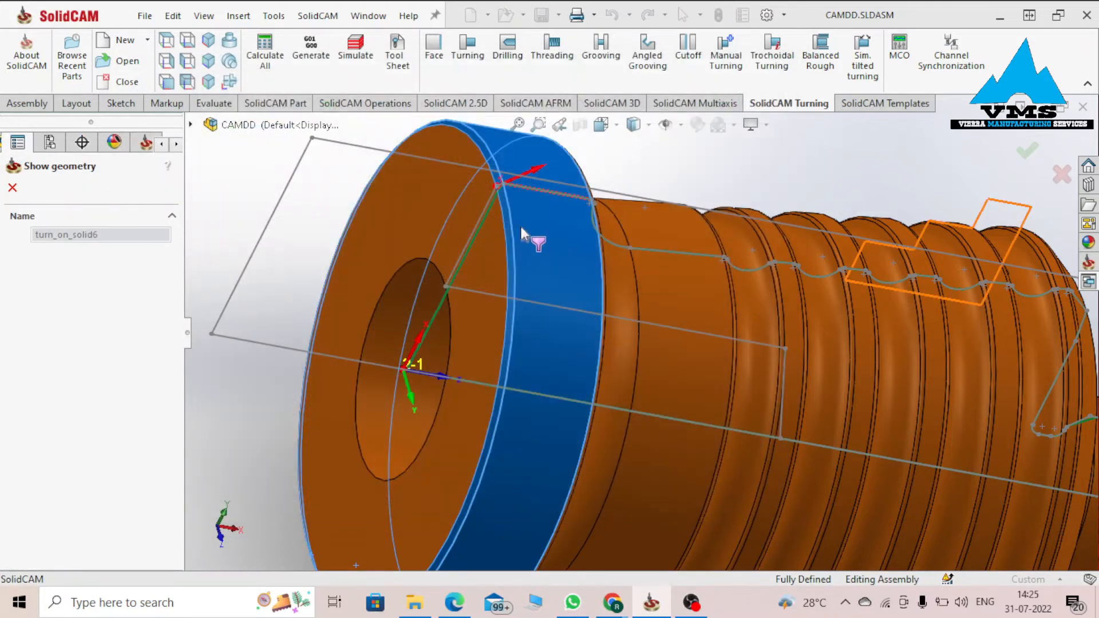
{"action": "scroll", "coordinate": [533, 208], "scroll_direction": "down", "scroll_amount": 6}
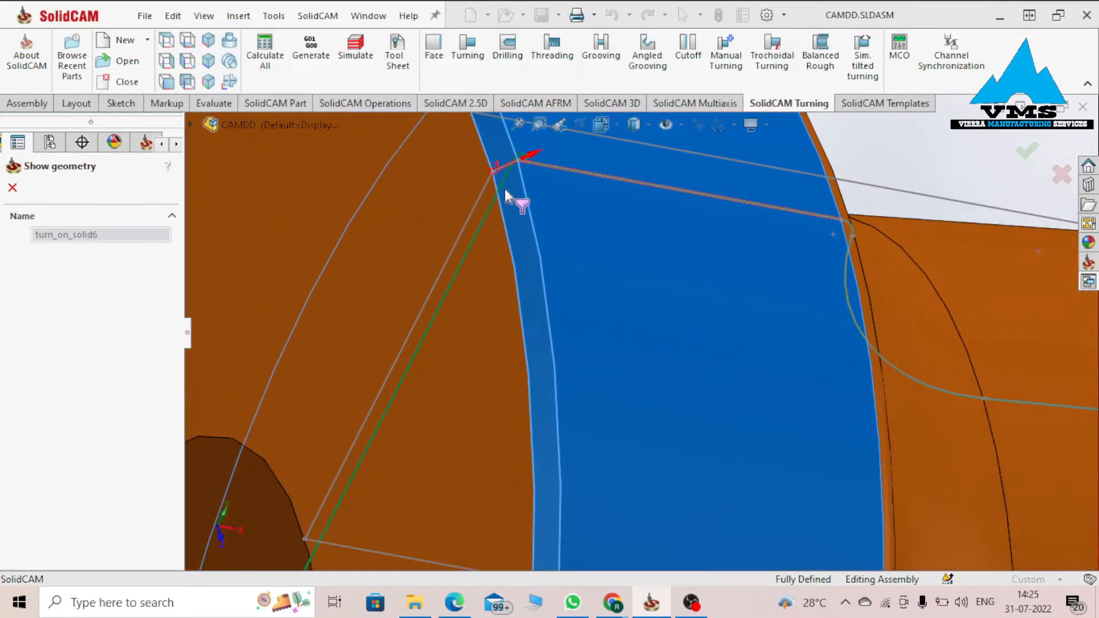
{"action": "scroll", "coordinate": [522, 202], "scroll_direction": "up", "scroll_amount": 5}
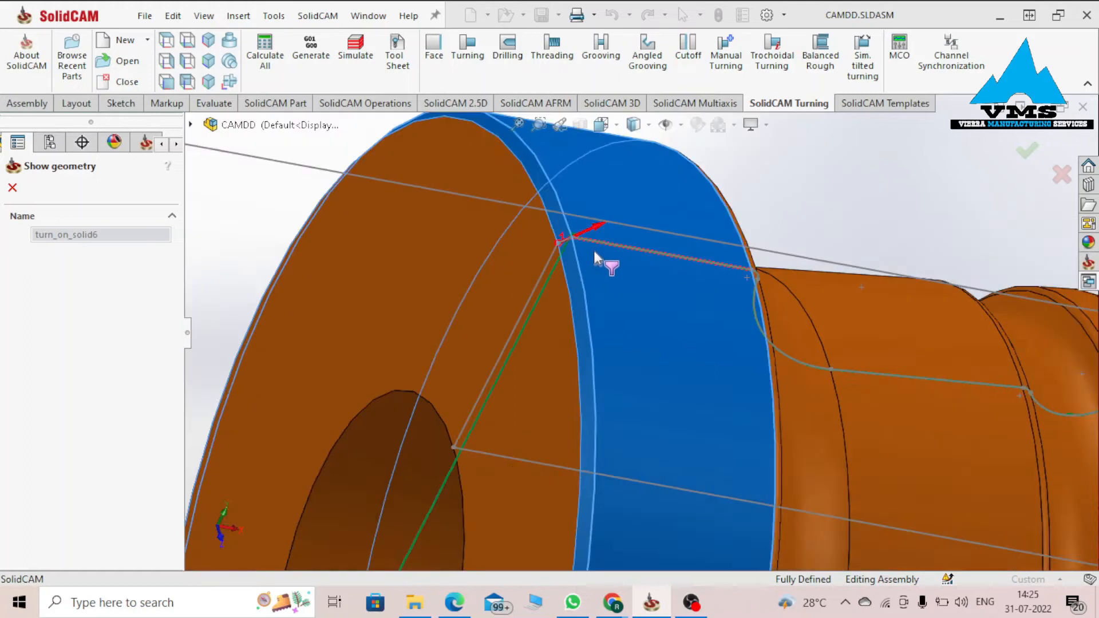
{"action": "middle_click_drag", "start_coordinate": [616, 323], "coordinate": [584, 317]}
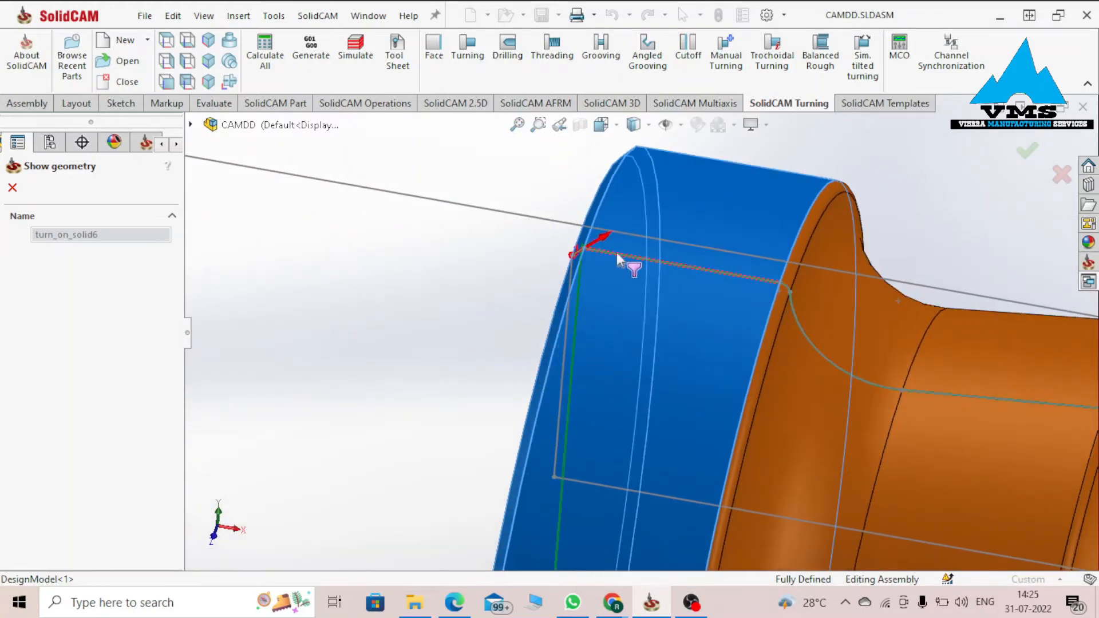
{"action": "scroll", "coordinate": [617, 252], "scroll_direction": "down", "scroll_amount": 3}
{"action": "middle_click_drag", "start_coordinate": [506, 295], "coordinate": [522, 298]}
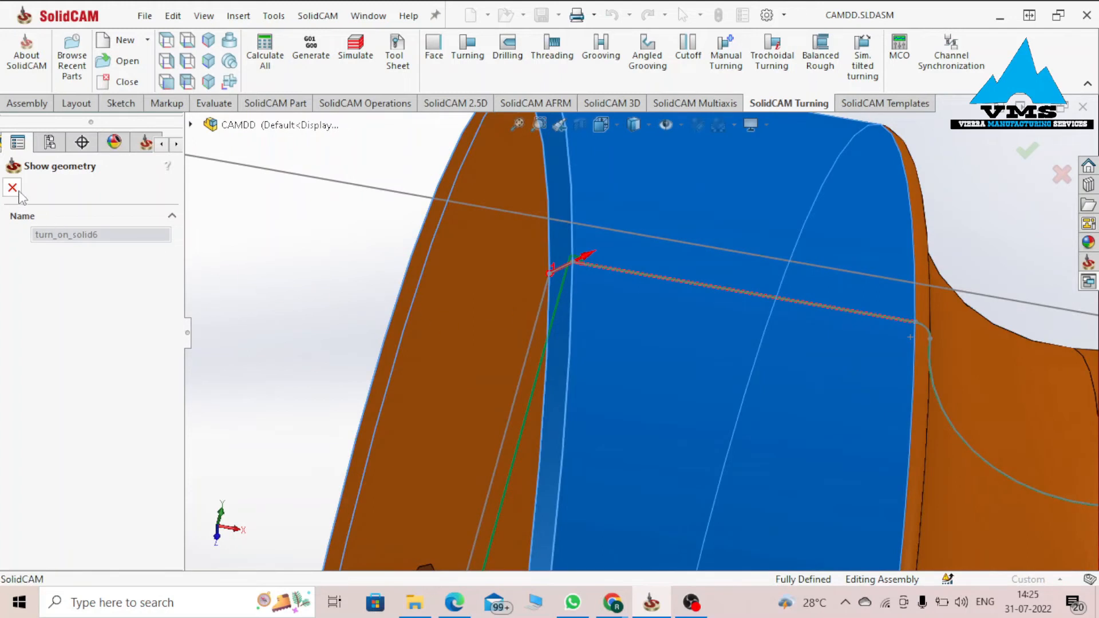
{"action": "left_click", "coordinate": [13, 188]}
Step: Review the TR_turn_on_solid6 operation's tool, work type and descending-motion strategy
{"action": "left_click", "coordinate": [252, 147]}
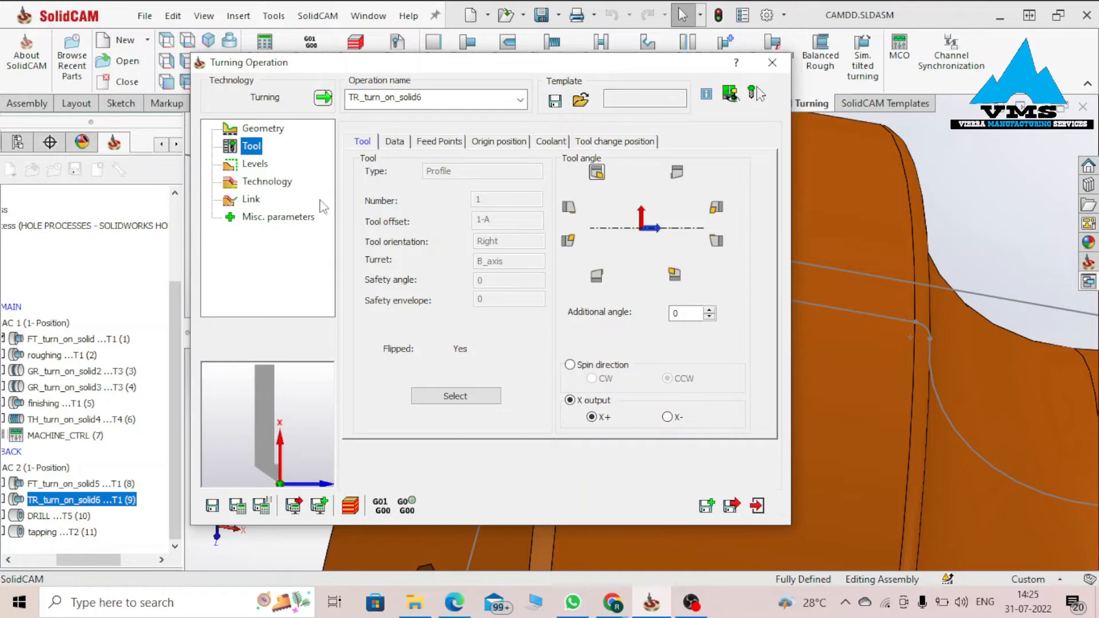
{"action": "left_click", "coordinate": [285, 182]}
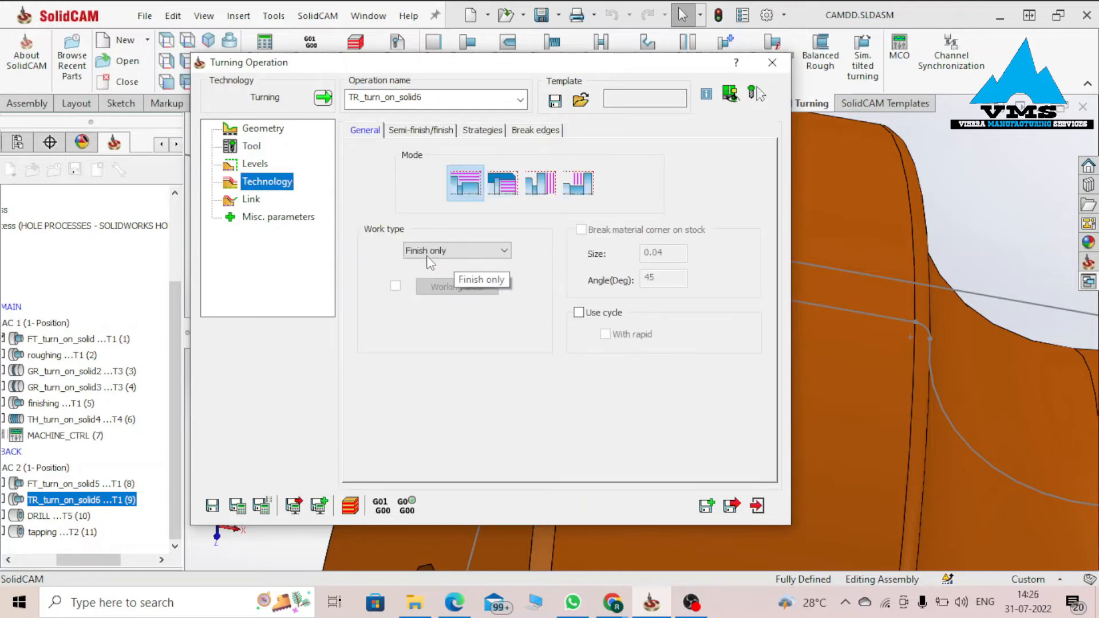
{"action": "left_click", "coordinate": [484, 131]}
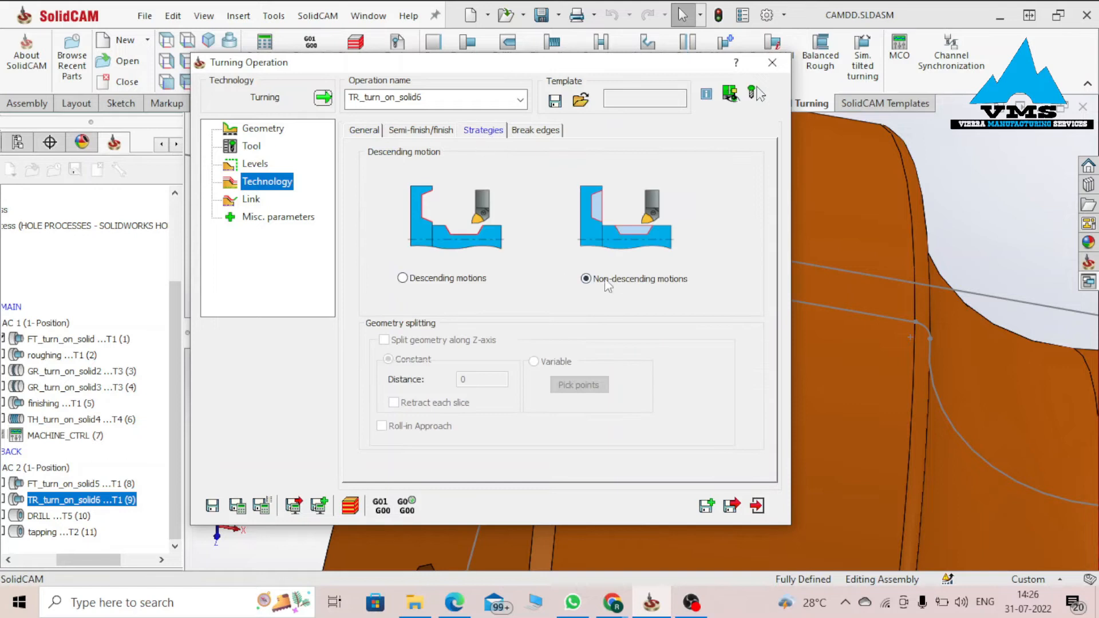
Step: Simulate the back flange finishing toolpath and close the turning operation
{"action": "left_click", "coordinate": [352, 505]}
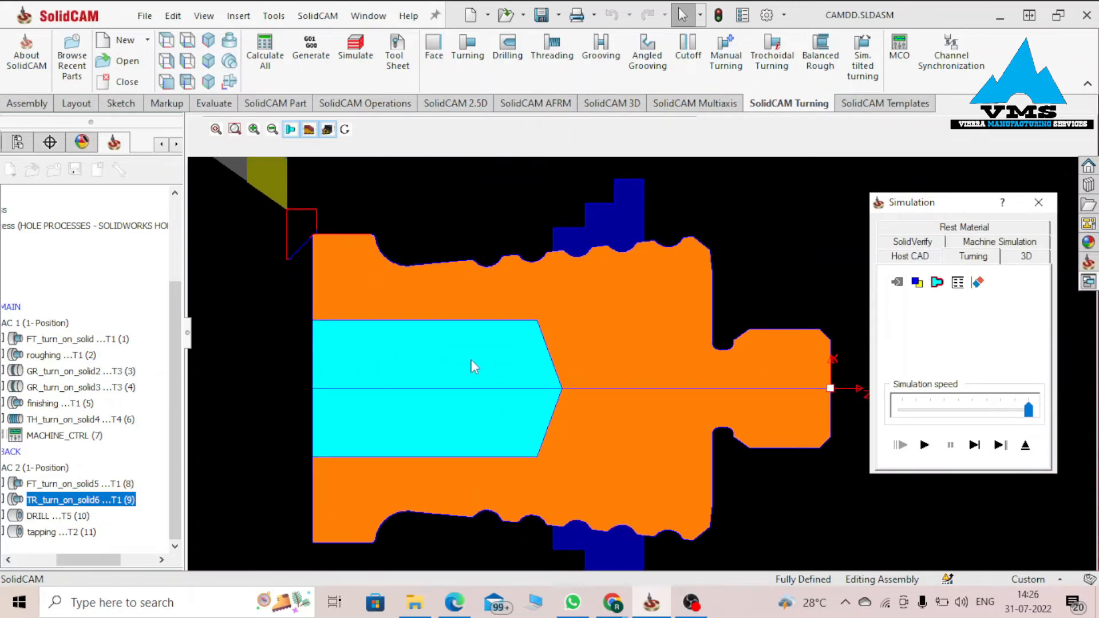
{"action": "left_click", "coordinate": [1038, 203]}
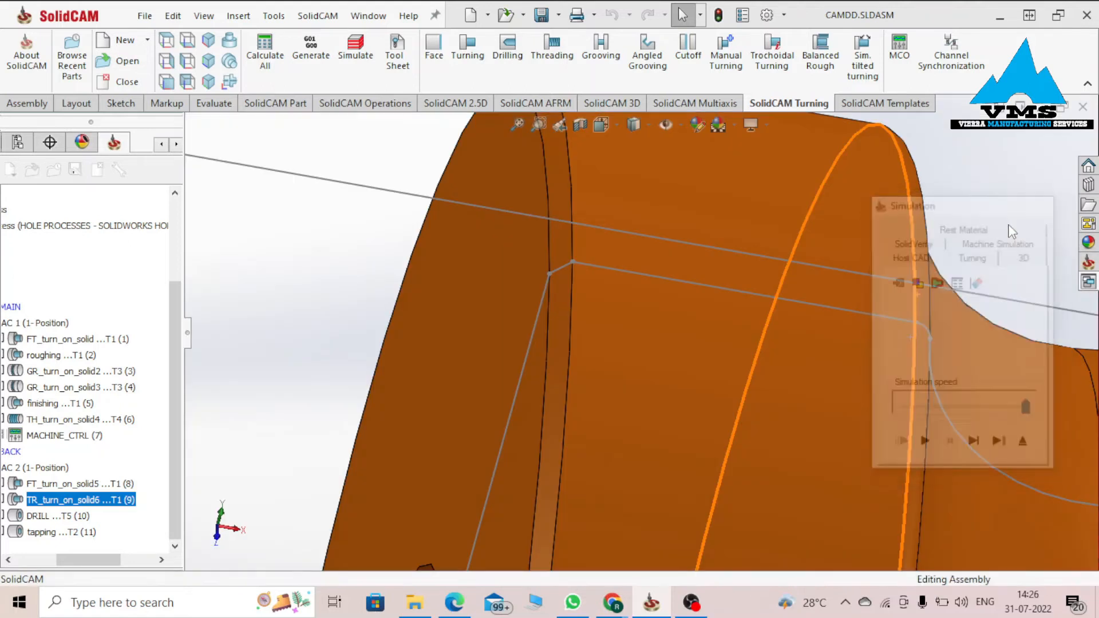
{"action": "left_click", "coordinate": [772, 64]}
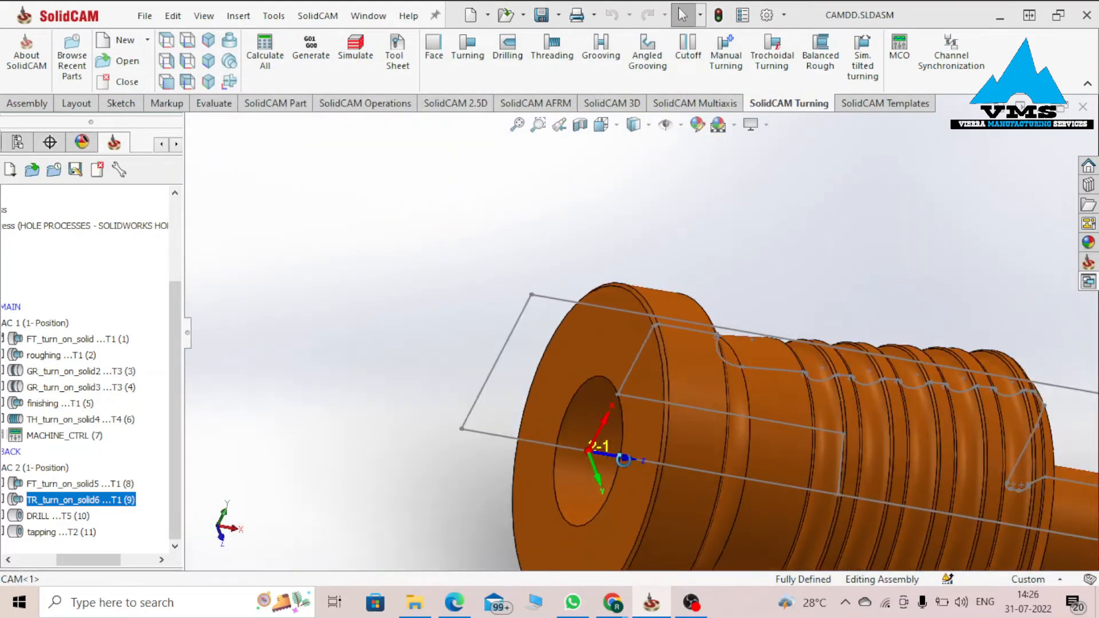
Step: Check the diameter of the hole's edge on the part's back face
{"action": "left_click", "coordinate": [548, 475]}
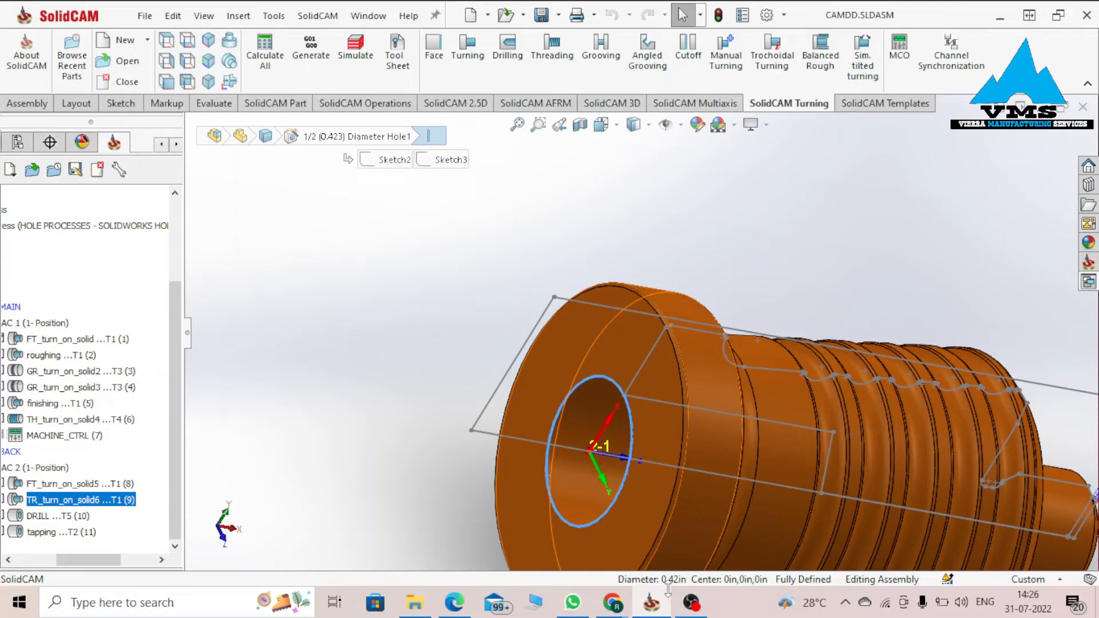
Step: Open the DRILL operation and review its drill's diameter and total length in the tool data
{"action": "left_click", "coordinate": [246, 430]}
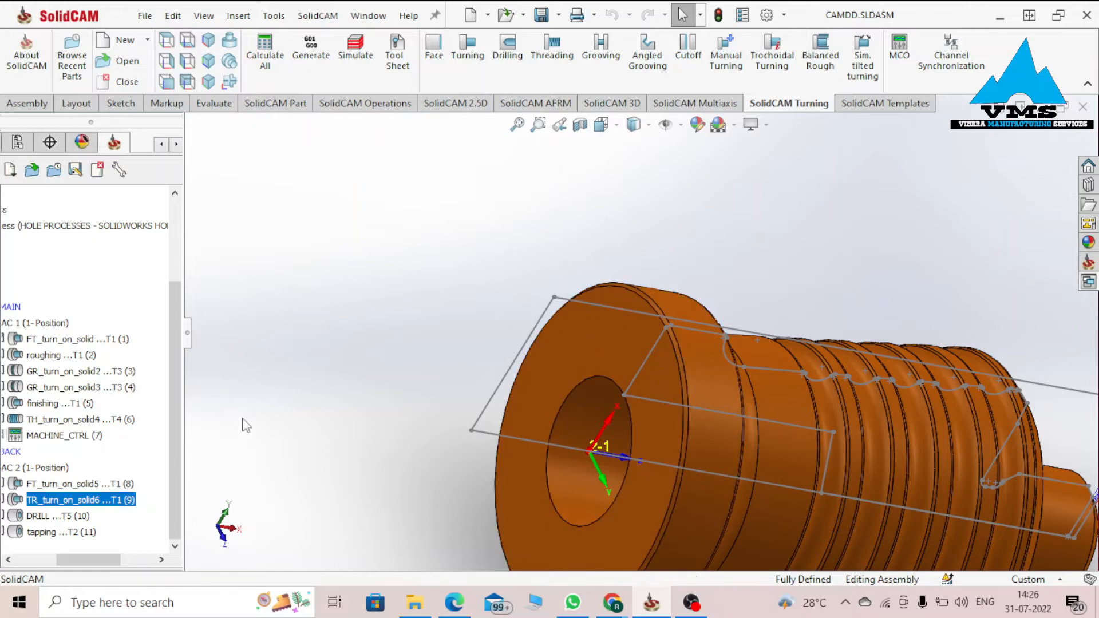
{"action": "left_click", "coordinate": [70, 518]}
{"action": "right_click", "coordinate": [70, 518]}
{"action": "left_click", "coordinate": [109, 213]}
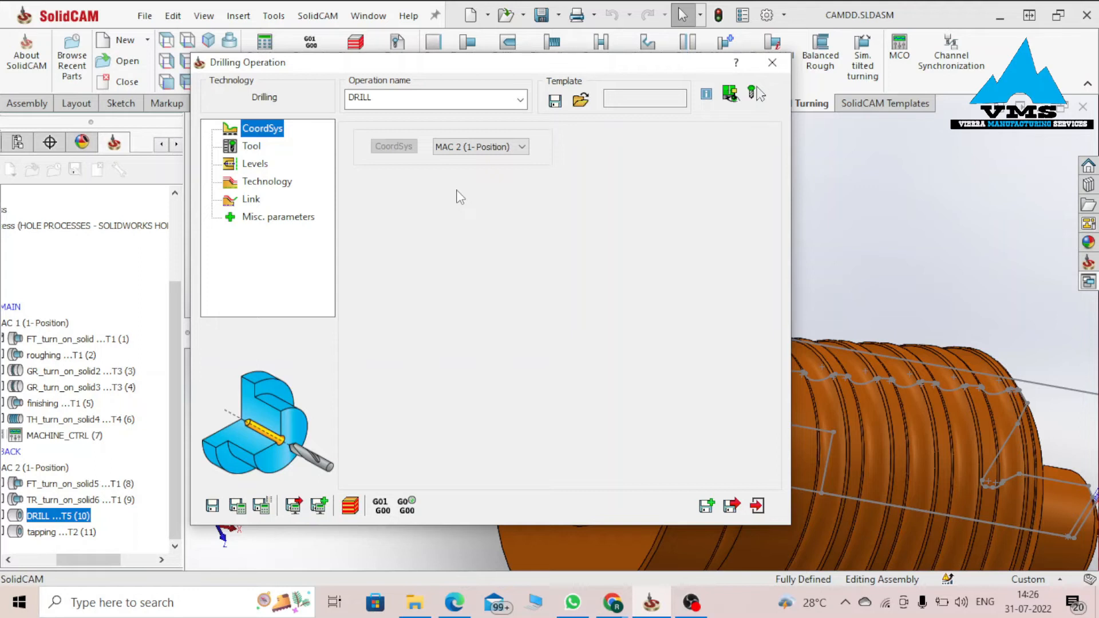
{"action": "left_click", "coordinate": [247, 147]}
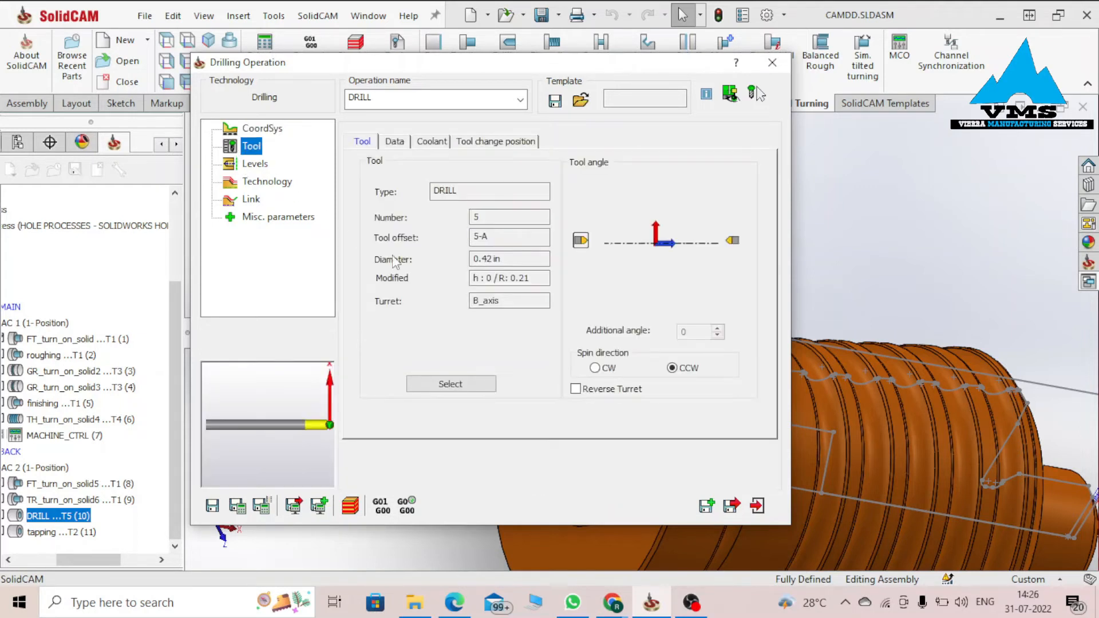
{"action": "left_click", "coordinate": [482, 385]}
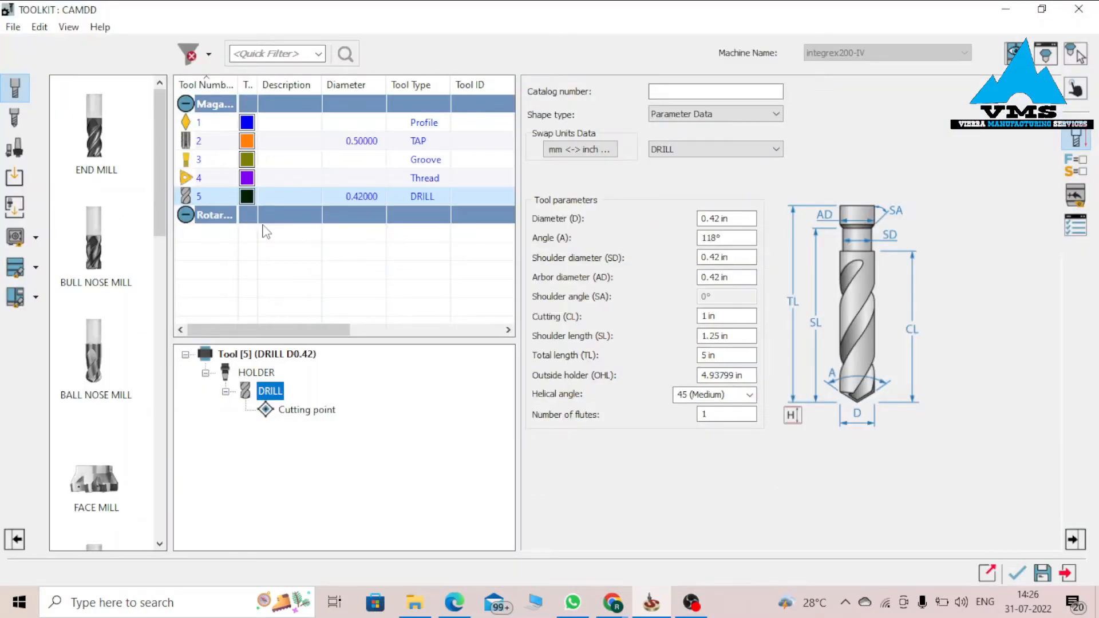
{"action": "left_click", "coordinate": [747, 217]}
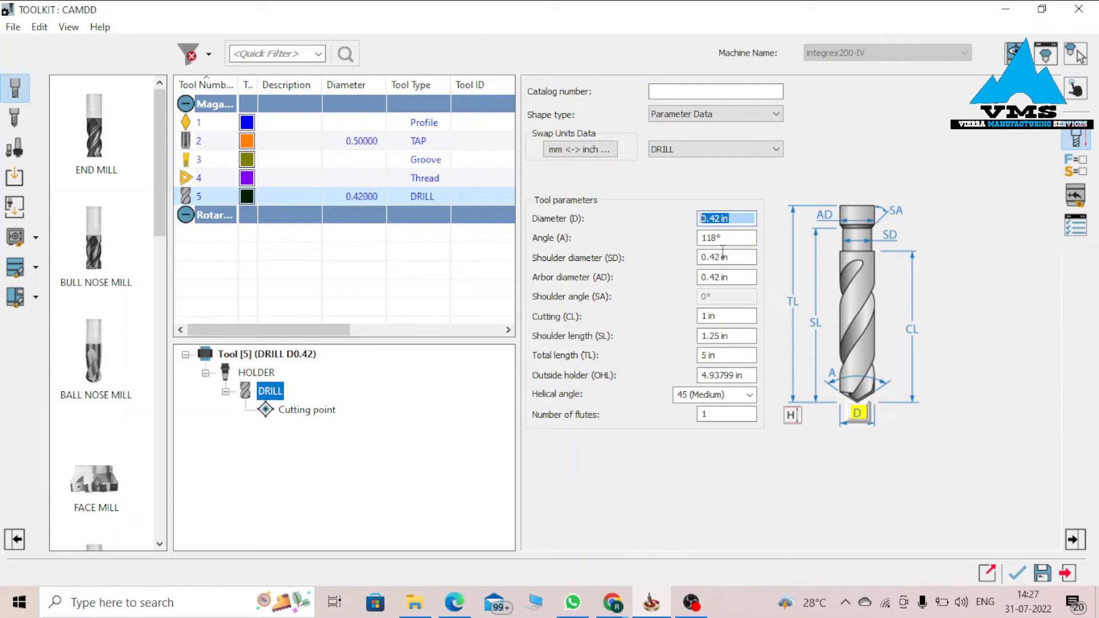
{"action": "left_click", "coordinate": [735, 356]}
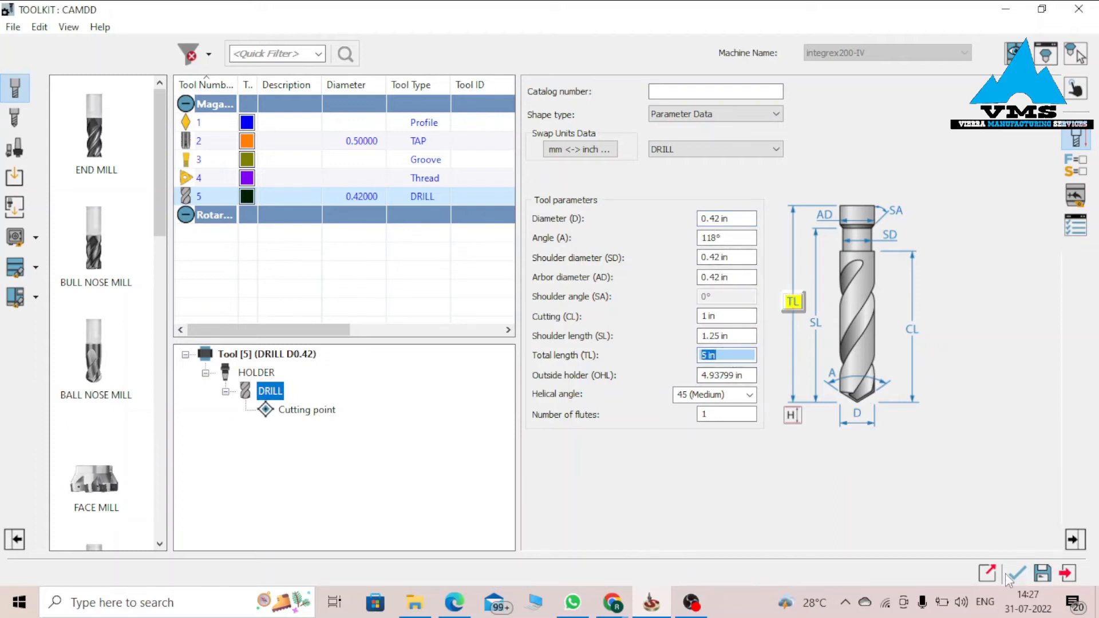
{"action": "left_click", "coordinate": [1016, 577]}
Step: Check the drilling start point against the part's back face and leave the pick without accepting it
{"action": "left_click", "coordinate": [272, 181]}
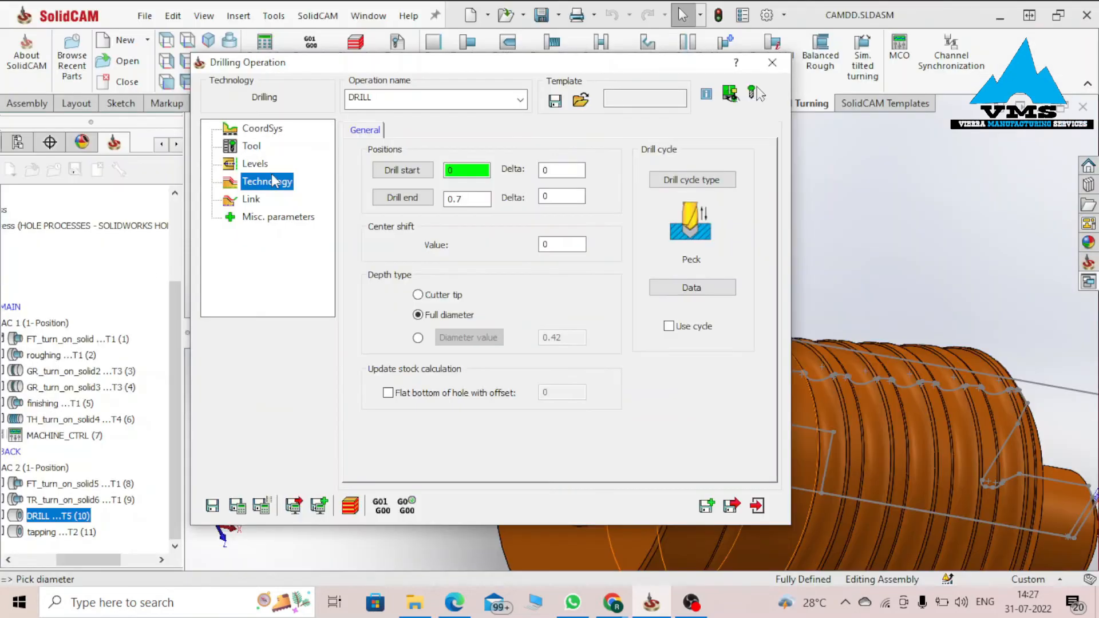
{"action": "left_click_drag", "start_coordinate": [439, 64], "coordinate": [255, 217]}
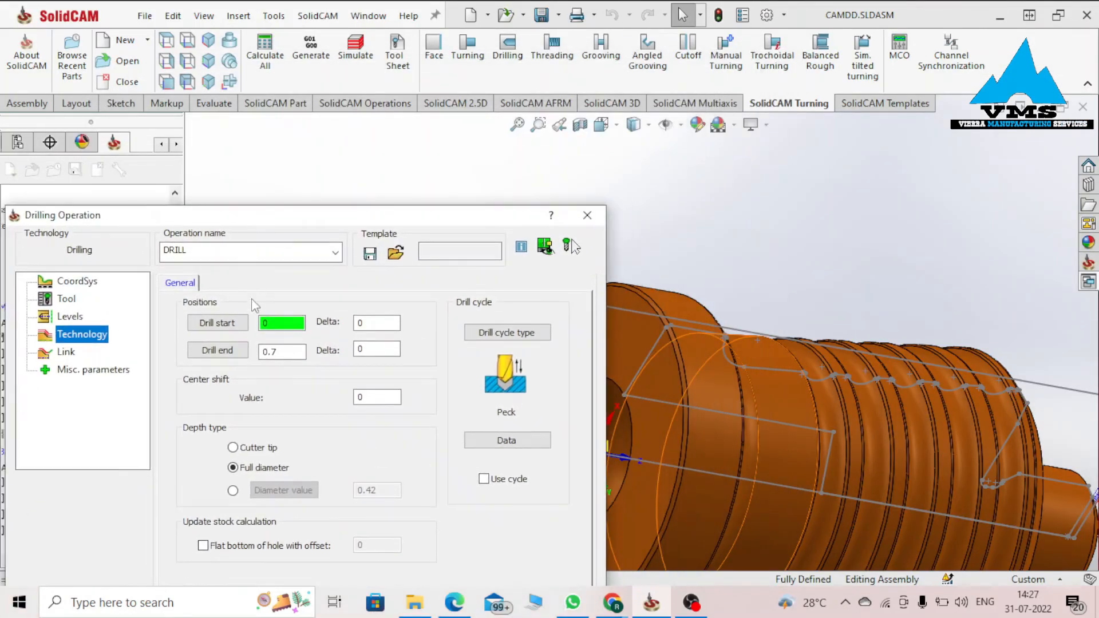
{"action": "left_click", "coordinate": [229, 328]}
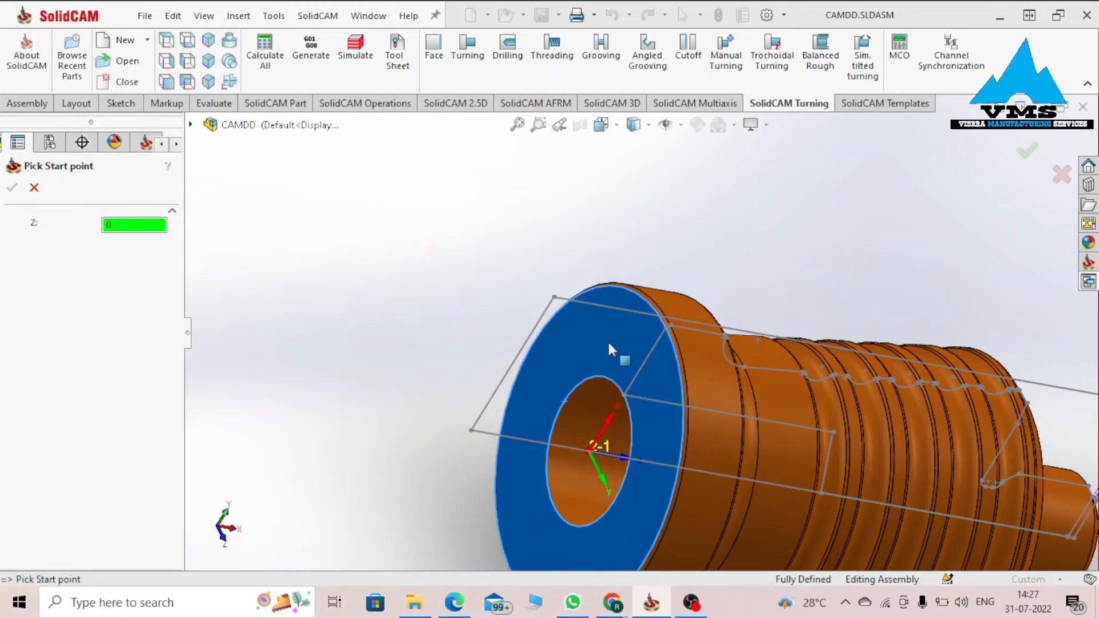
{"action": "left_click", "coordinate": [609, 342]}
{"action": "left_click", "coordinate": [33, 189]}
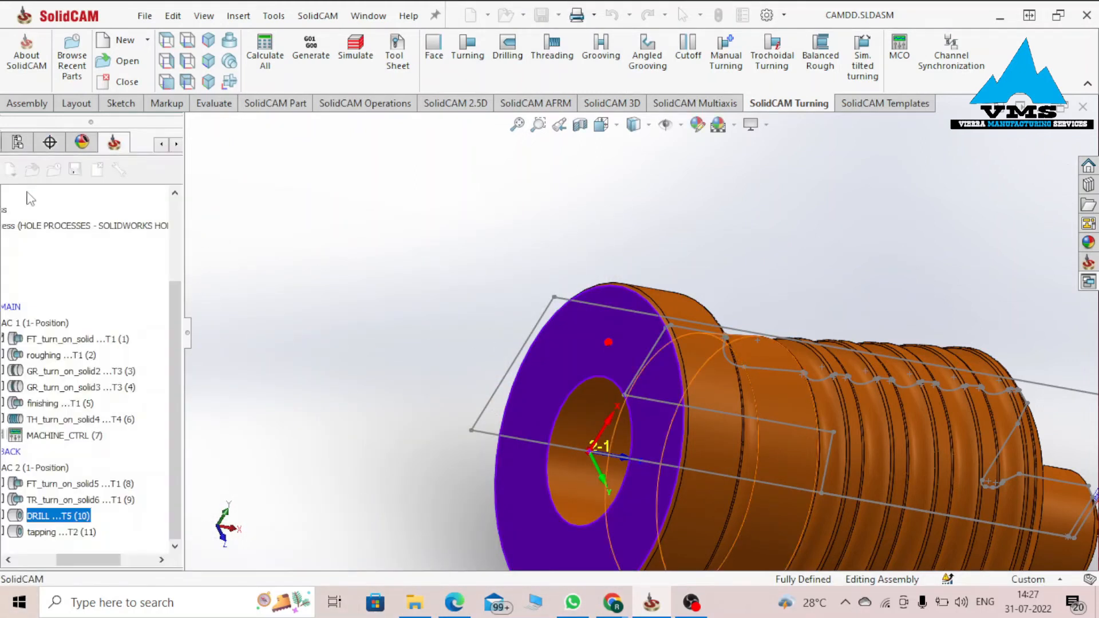
Step: Set the drill end point at Z 0.7 by picking the edge where the hole's straight wall meets its conical bottom
{"action": "left_click", "coordinate": [218, 350]}
{"action": "scroll", "coordinate": [619, 441], "scroll_direction": "up", "scroll_amount": 2}
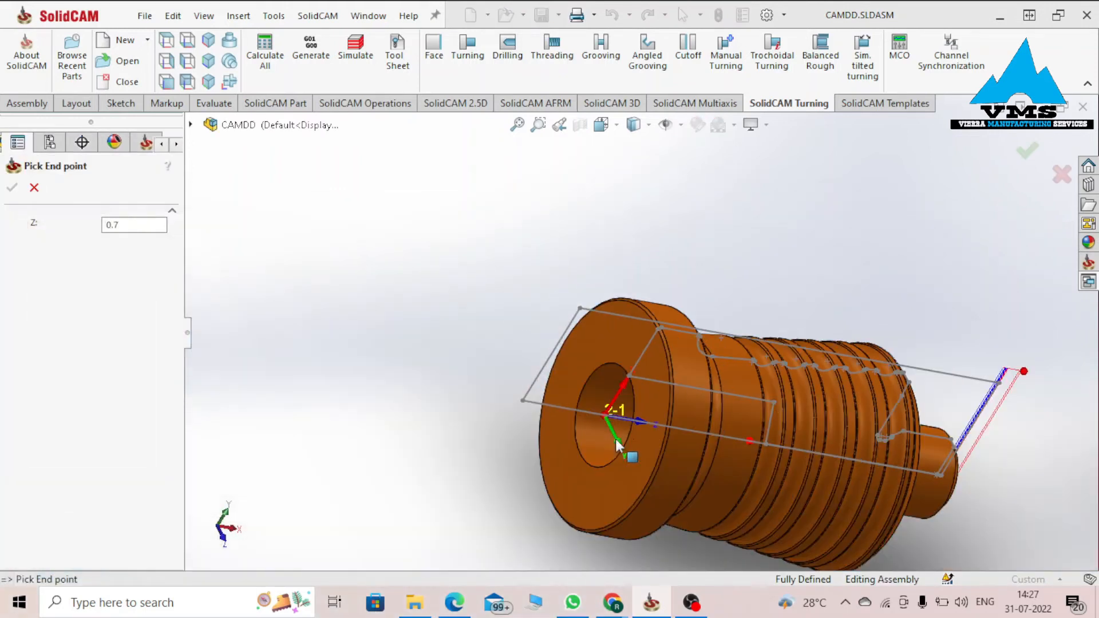
{"action": "scroll", "coordinate": [626, 450], "scroll_direction": "down", "scroll_amount": 4}
{"action": "middle_click_drag", "start_coordinate": [627, 453], "coordinate": [659, 486]}
{"action": "scroll", "coordinate": [567, 443], "scroll_direction": "down", "scroll_amount": 5}
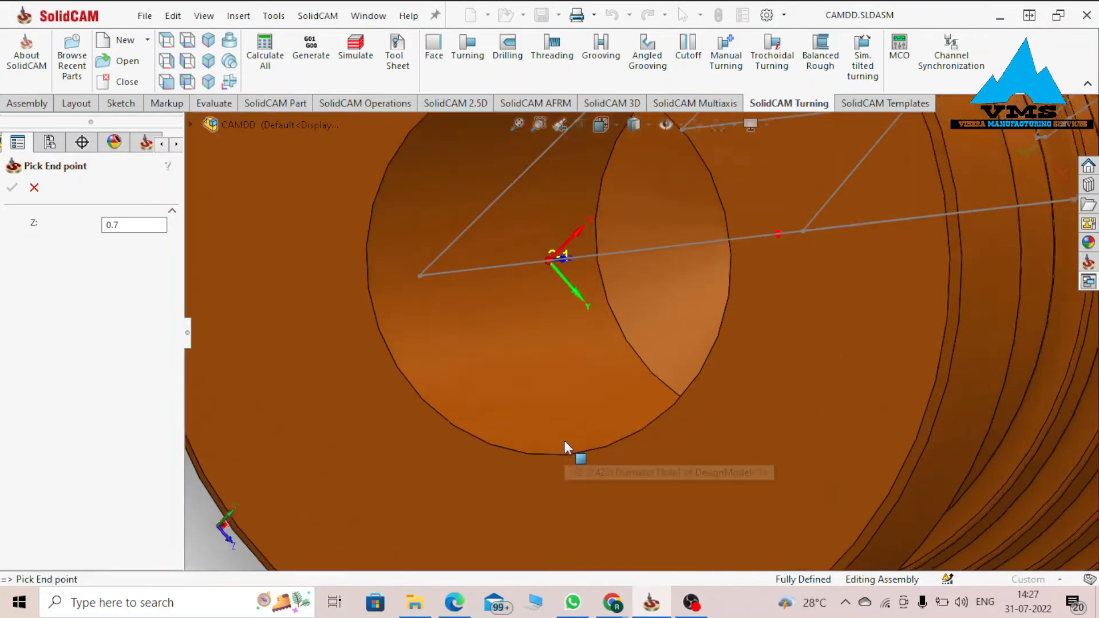
{"action": "scroll", "coordinate": [651, 380], "scroll_direction": "up", "scroll_amount": 2}
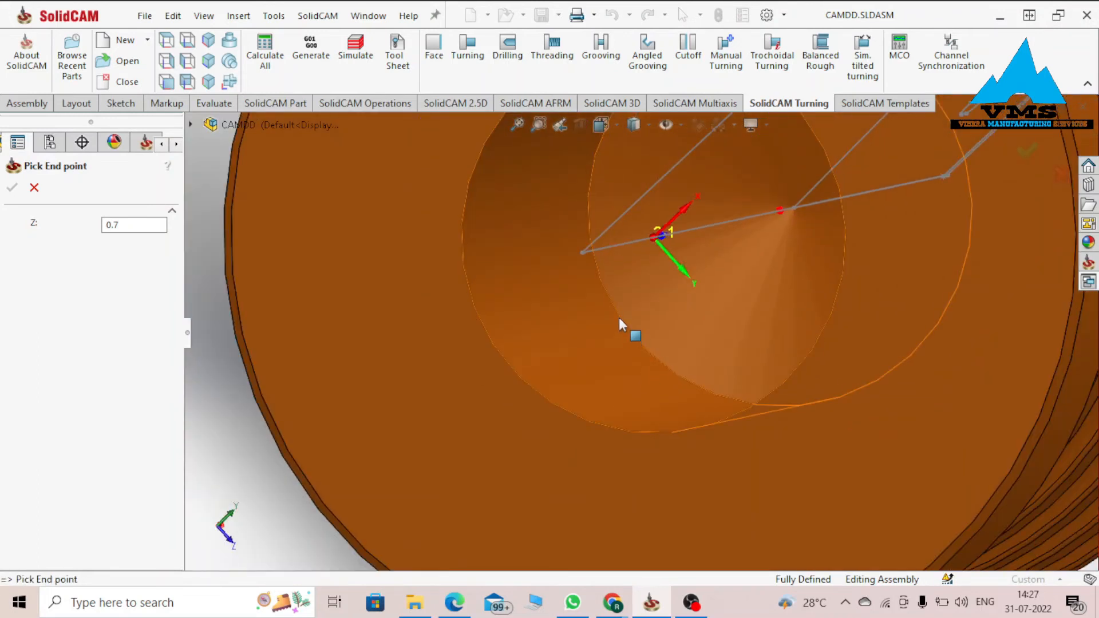
{"action": "left_click", "coordinate": [619, 315]}
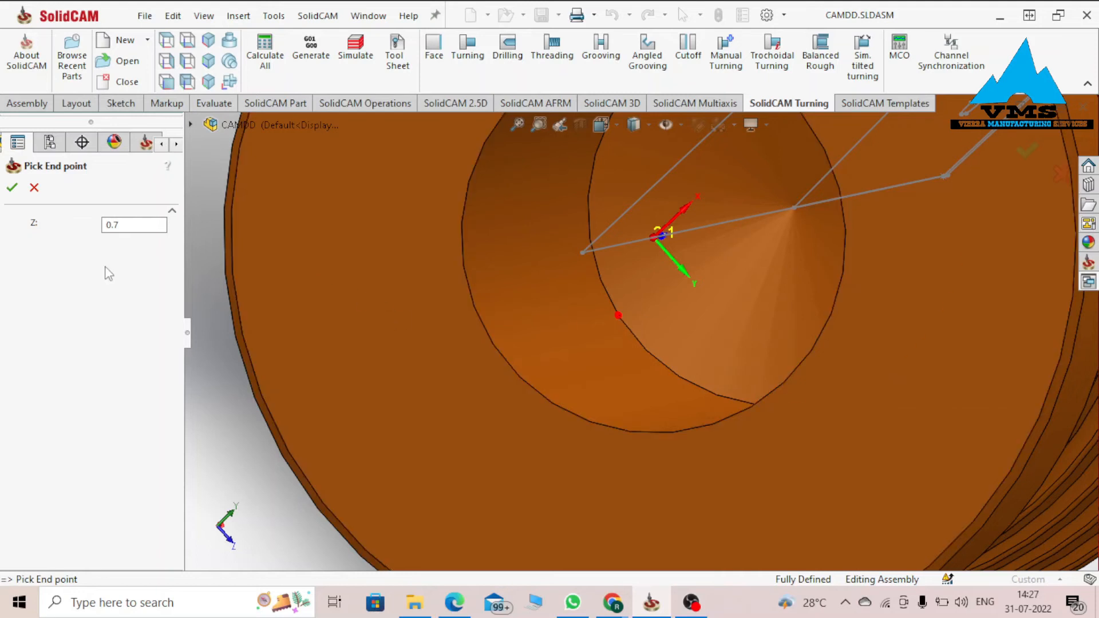
{"action": "left_click", "coordinate": [12, 187]}
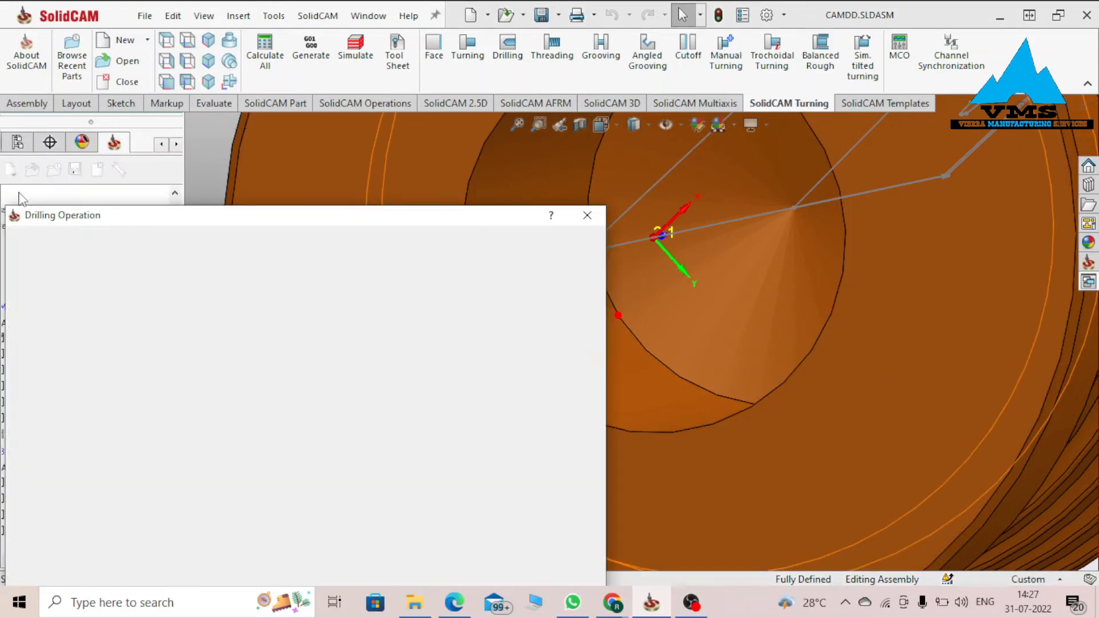
{"action": "left_click_drag", "start_coordinate": [417, 214], "coordinate": [498, 15]}
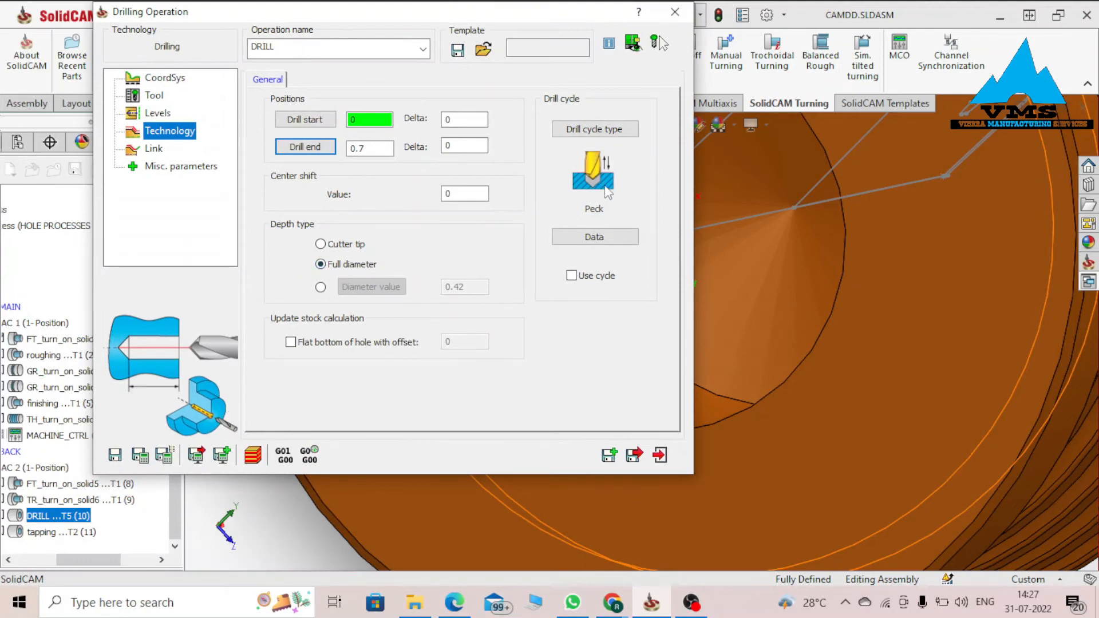
Step: Review the peck cycle's step down, full retract and release distance options
{"action": "left_click", "coordinate": [609, 241]}
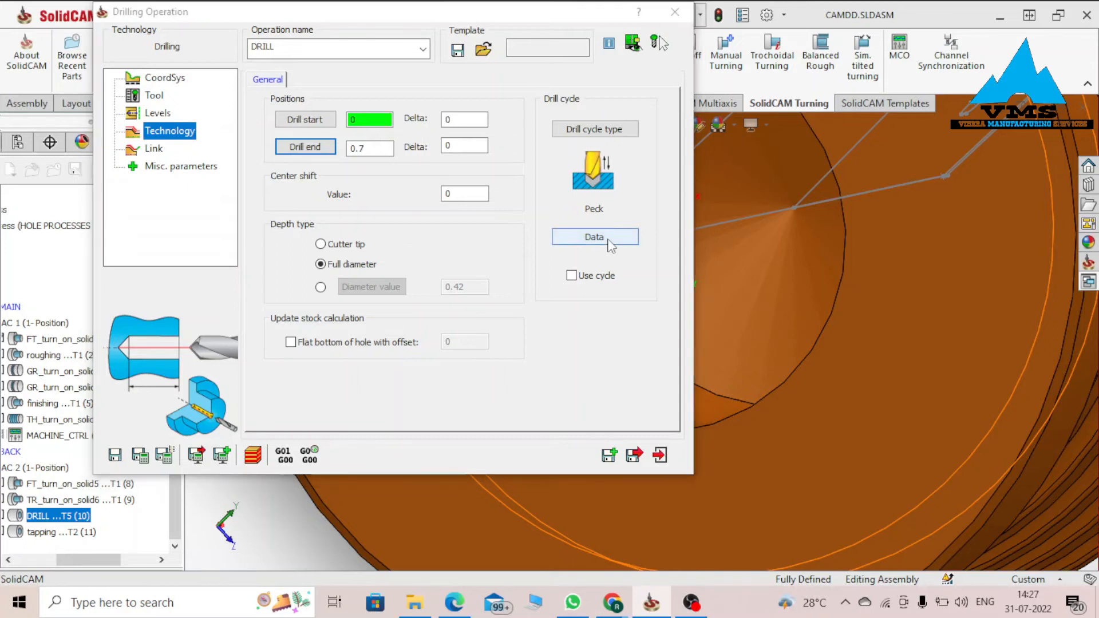
{"action": "left_click_drag", "start_coordinate": [615, 185], "coordinate": [558, 127]}
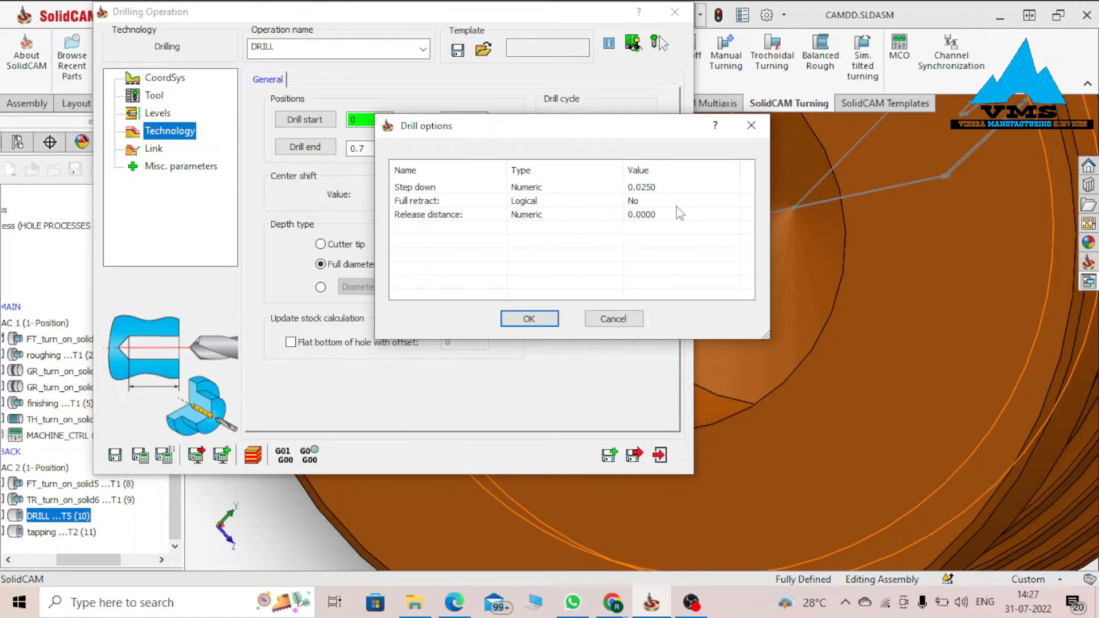
{"action": "left_click", "coordinate": [525, 319]}
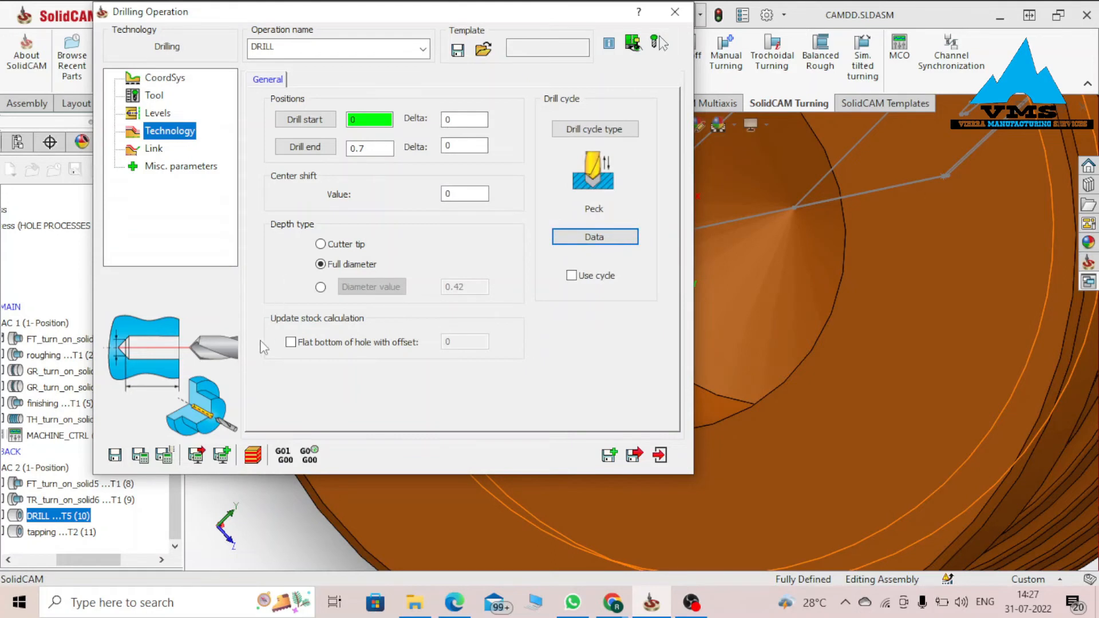
Step: Simulate the hole drilling toolpath in the turning view and close the DRILL operation
{"action": "left_click", "coordinate": [253, 455]}
{"action": "left_click", "coordinate": [443, 324]}
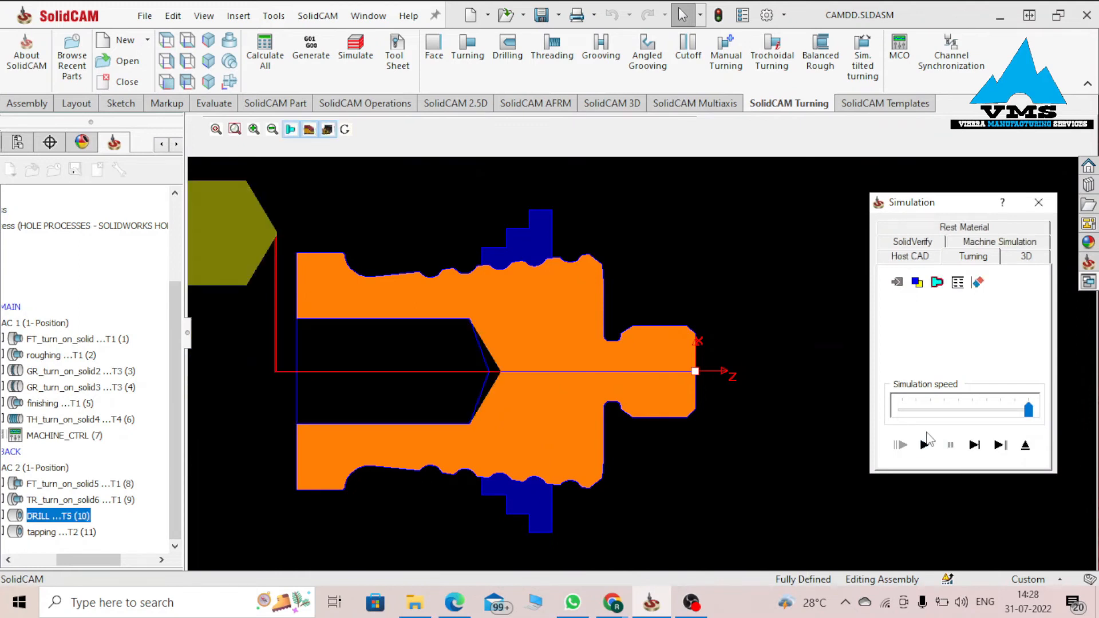
{"action": "left_click", "coordinate": [1038, 203]}
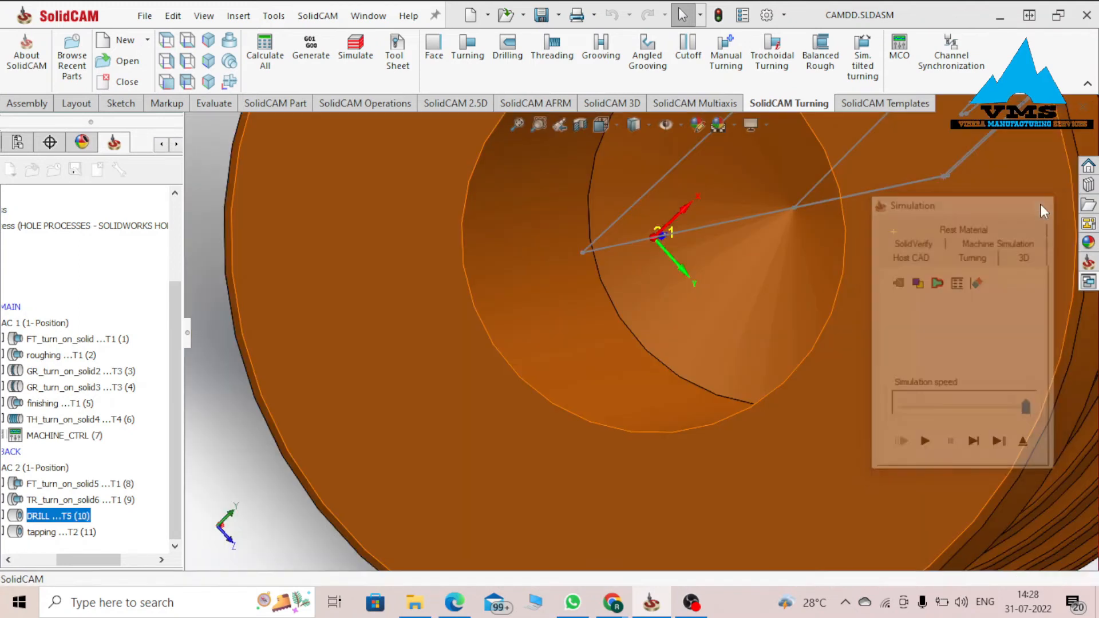
{"action": "left_click", "coordinate": [682, 19]}
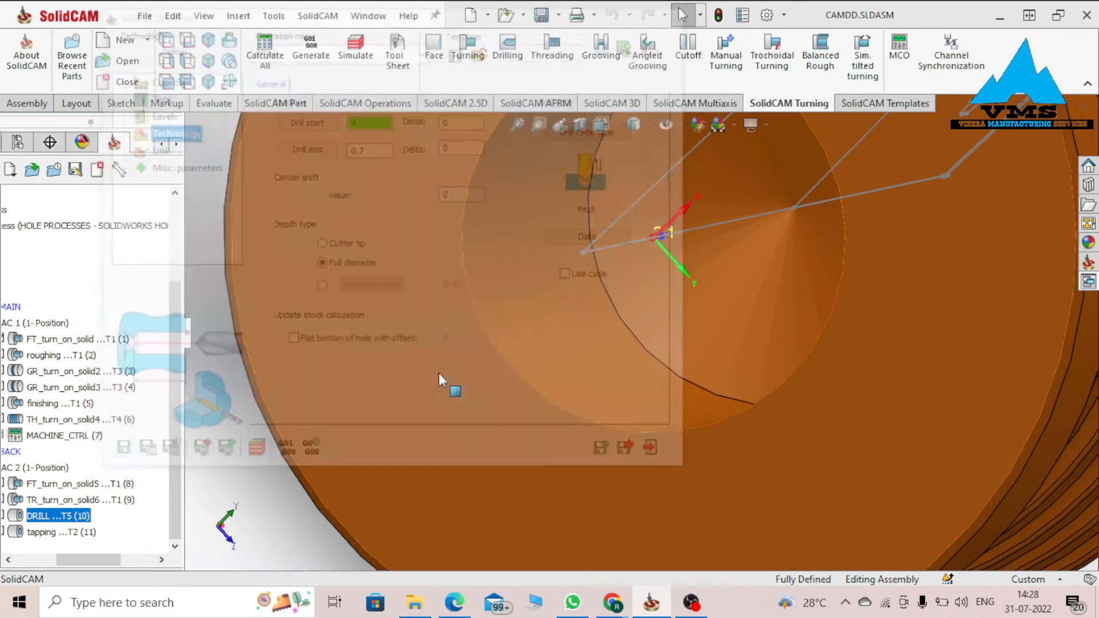
Step: Open the tapping operation and bring up the parameters of its tap tool
{"action": "right_click", "coordinate": [55, 532]}
{"action": "left_click", "coordinate": [144, 212]}
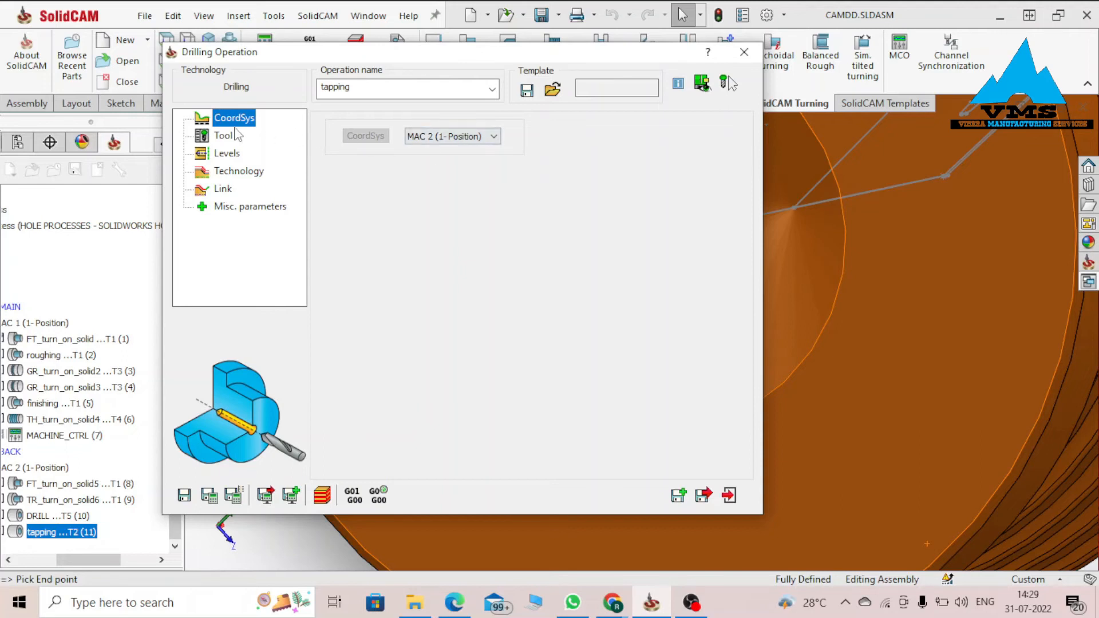
{"action": "left_click", "coordinate": [223, 137]}
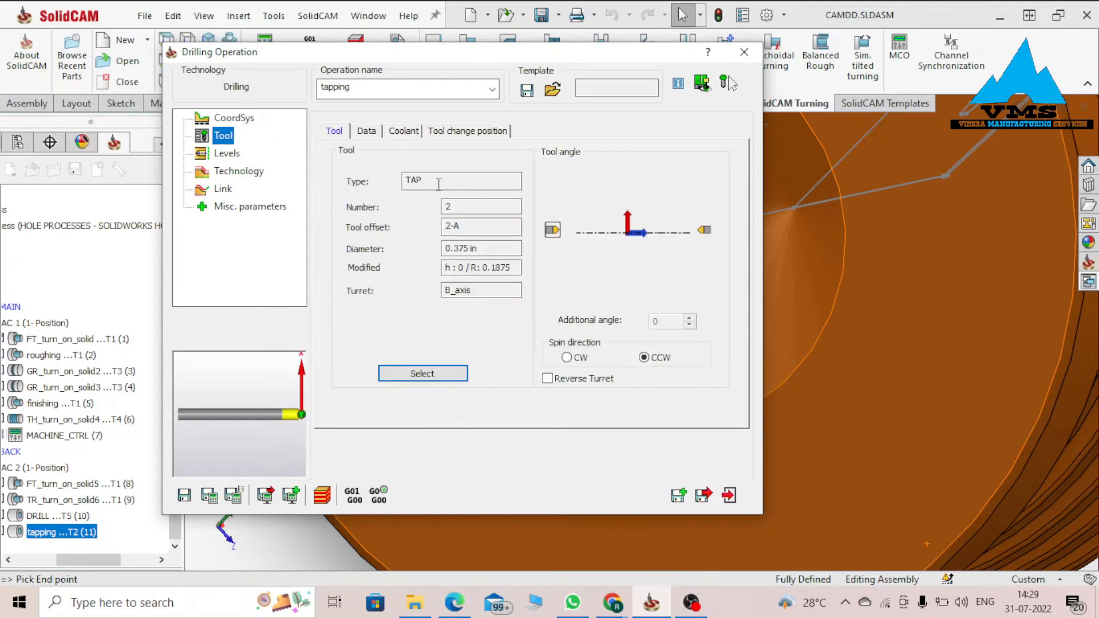
{"action": "left_click", "coordinate": [438, 374]}
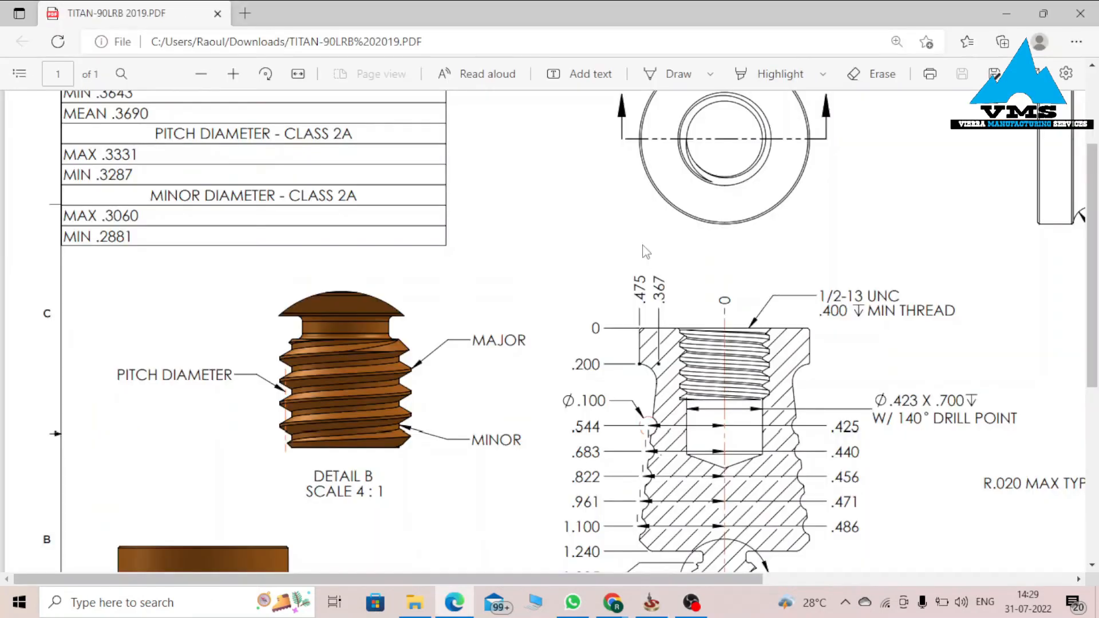
Step: Check the tapped hole's thread size and minimum thread depth on the TITAN-90LRB PDF drawing, returning to the tool data when done
{"action": "scroll", "coordinate": [644, 251], "scroll_direction": "down", "scroll_amount": 1}
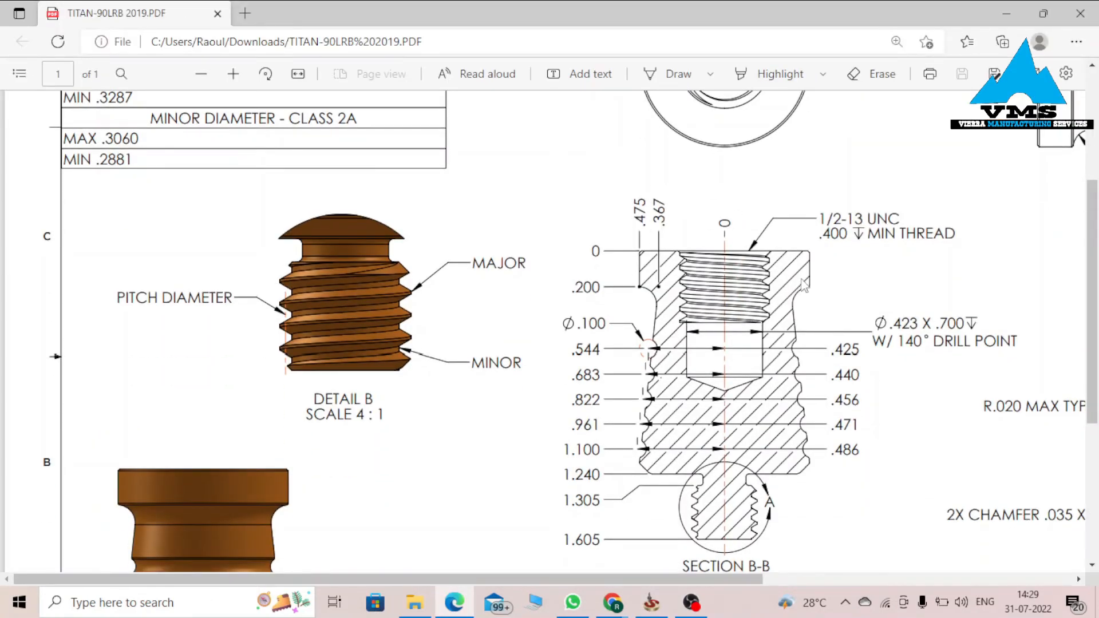
{"action": "left_click_drag", "start_coordinate": [842, 221], "coordinate": [812, 226]}
{"action": "left_click", "coordinate": [883, 269]}
{"action": "left_click", "coordinate": [852, 279]}
{"action": "left_click_drag", "start_coordinate": [818, 238], "coordinate": [848, 241]}
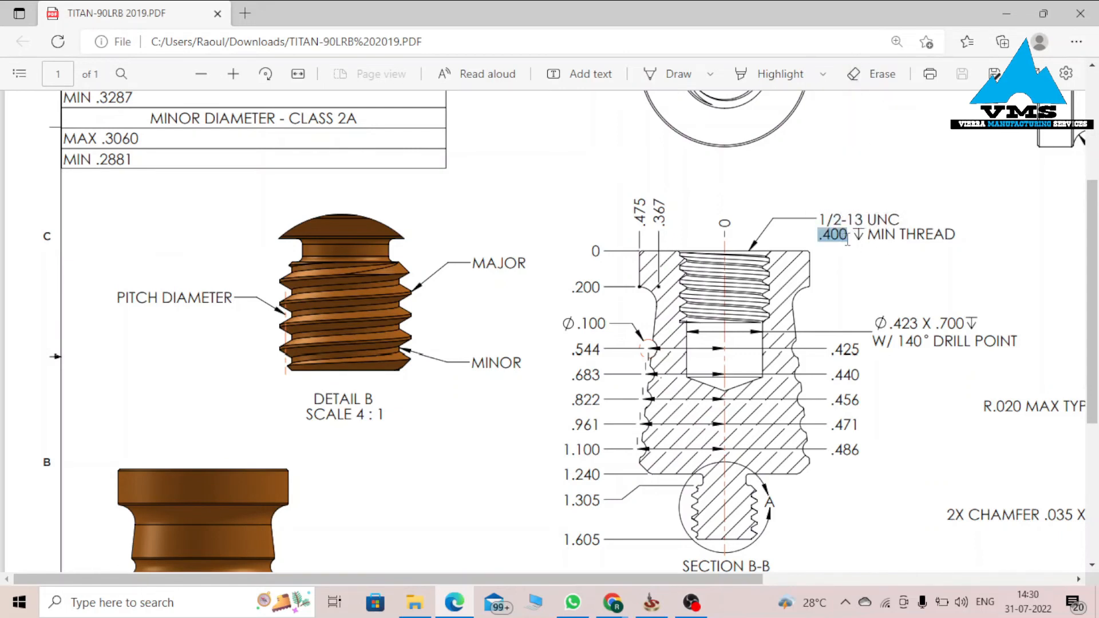
{"action": "key", "text": "alt+Tab"}
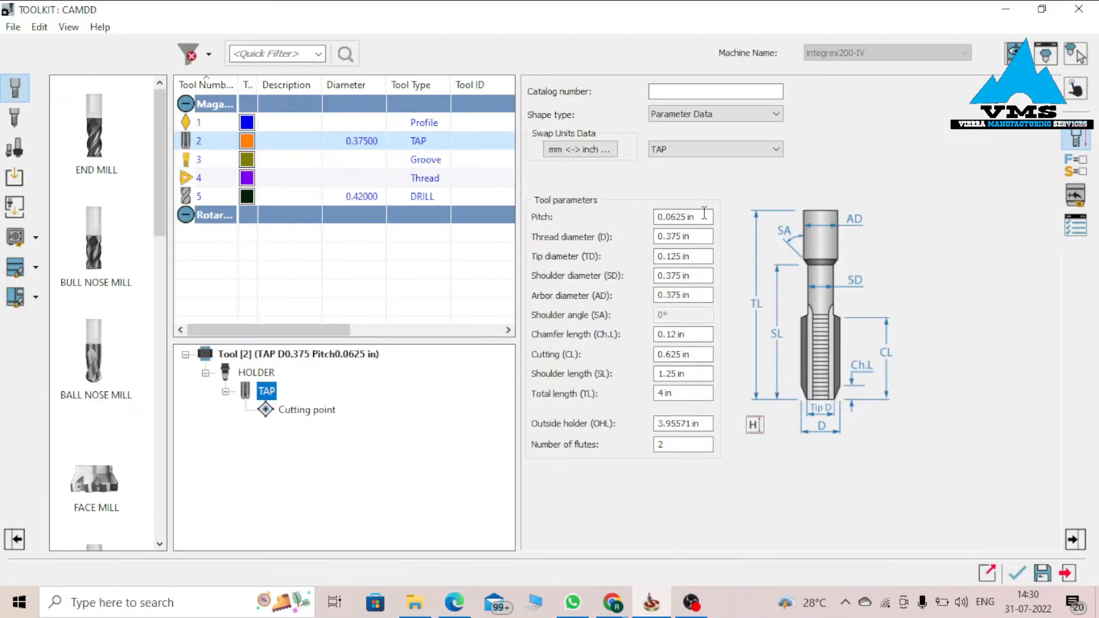
Step: Set the tap's pitch to 1/13 in and thread diameter to 0.5 in, check its total length, and accept the tool
{"action": "left_click_drag", "start_coordinate": [706, 216], "coordinate": [622, 228]}
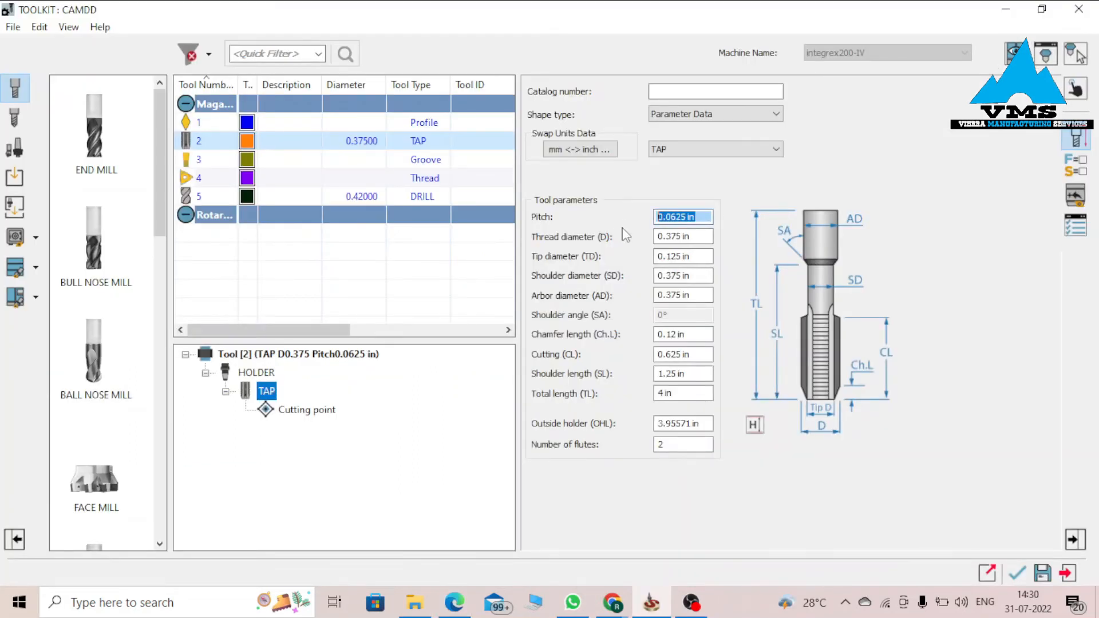
{"action": "type", "text": "1/13"}
{"action": "left_click", "coordinate": [703, 234]}
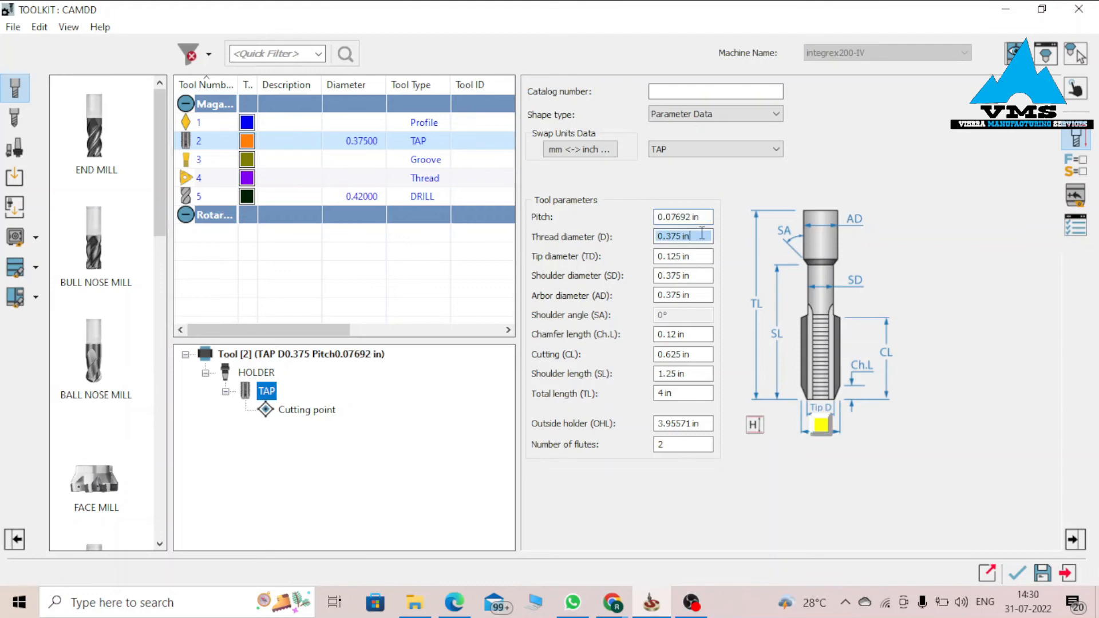
{"action": "left_click_drag", "start_coordinate": [703, 234], "coordinate": [652, 239]}
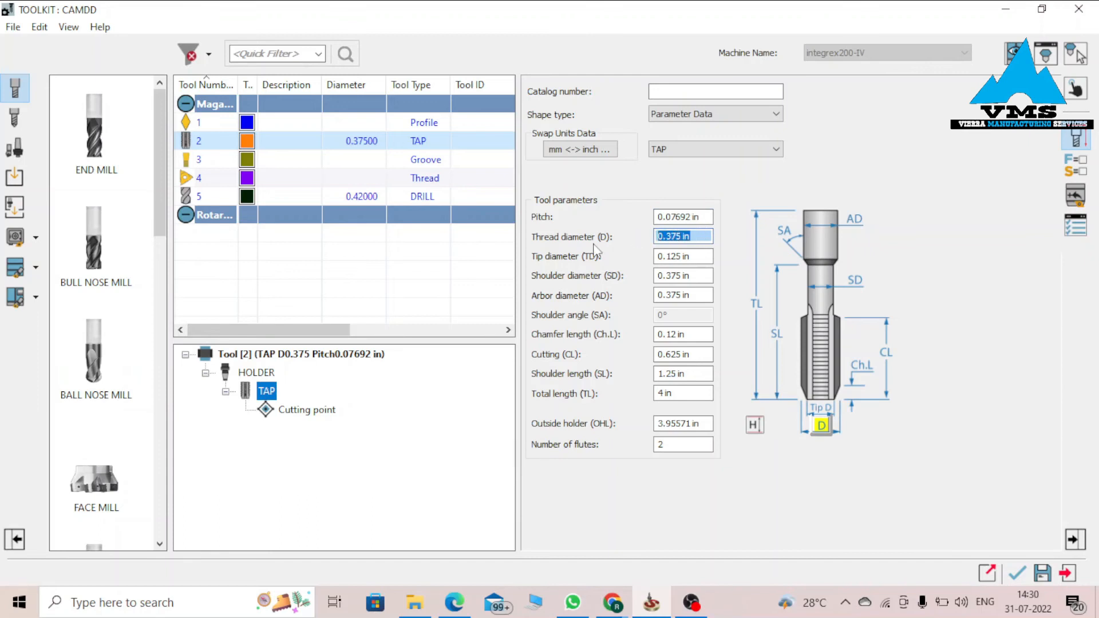
{"action": "type", "text": "0.5"}
{"action": "key", "text": "Tab"}
{"action": "left_click", "coordinate": [680, 395]}
{"action": "left_click_drag", "start_coordinate": [680, 395], "coordinate": [626, 402]}
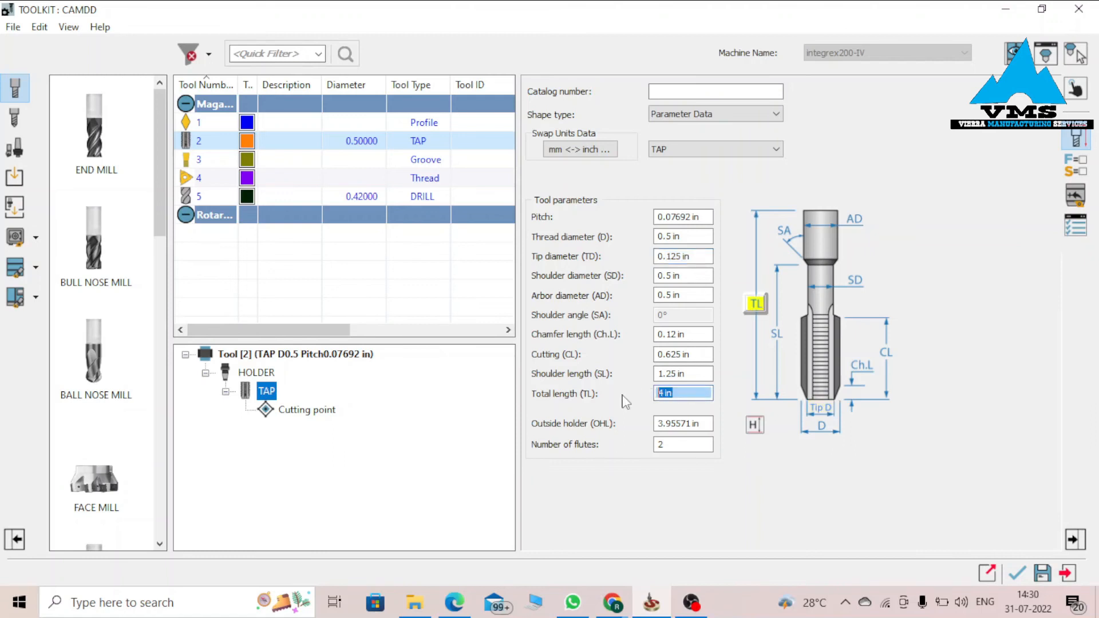
{"action": "left_click", "coordinate": [1017, 573]}
Step: Check the tapping operation's levels and drill end position, and set its drill cycle type to Tapping
{"action": "left_click", "coordinate": [227, 153]}
{"action": "left_click", "coordinate": [239, 171]}
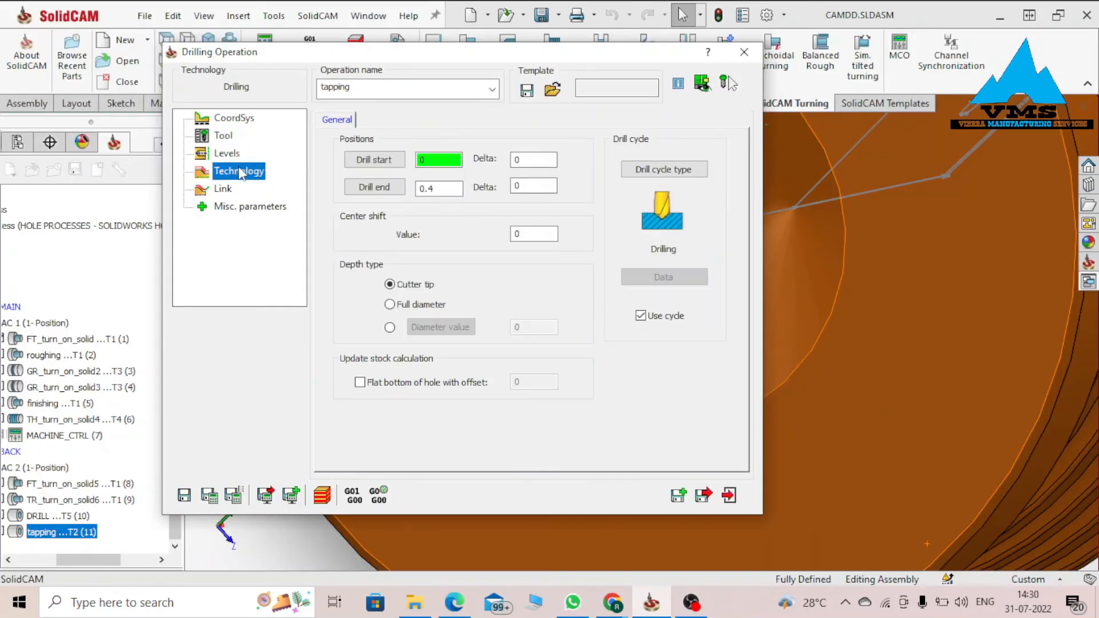
{"action": "left_click", "coordinate": [379, 193]}
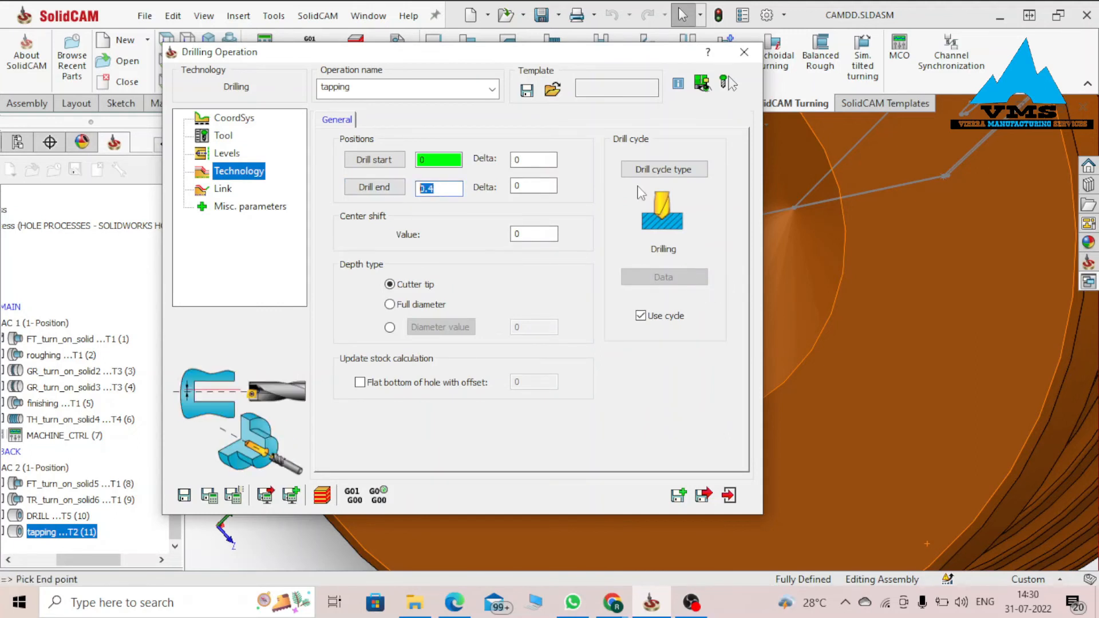
{"action": "left_click", "coordinate": [645, 169]}
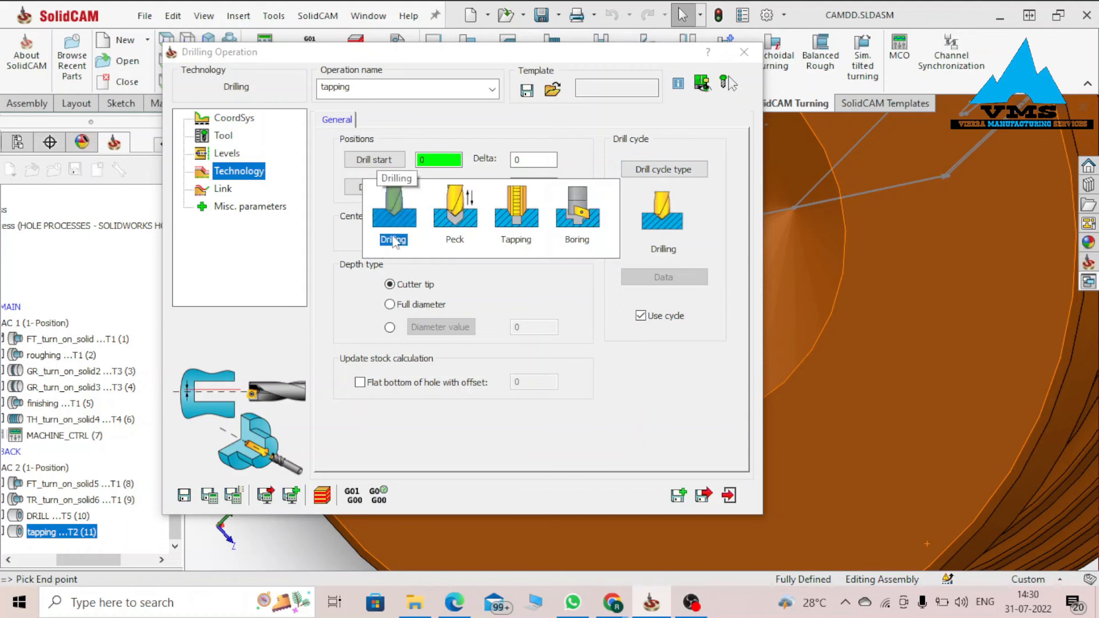
{"action": "left_click", "coordinate": [520, 233]}
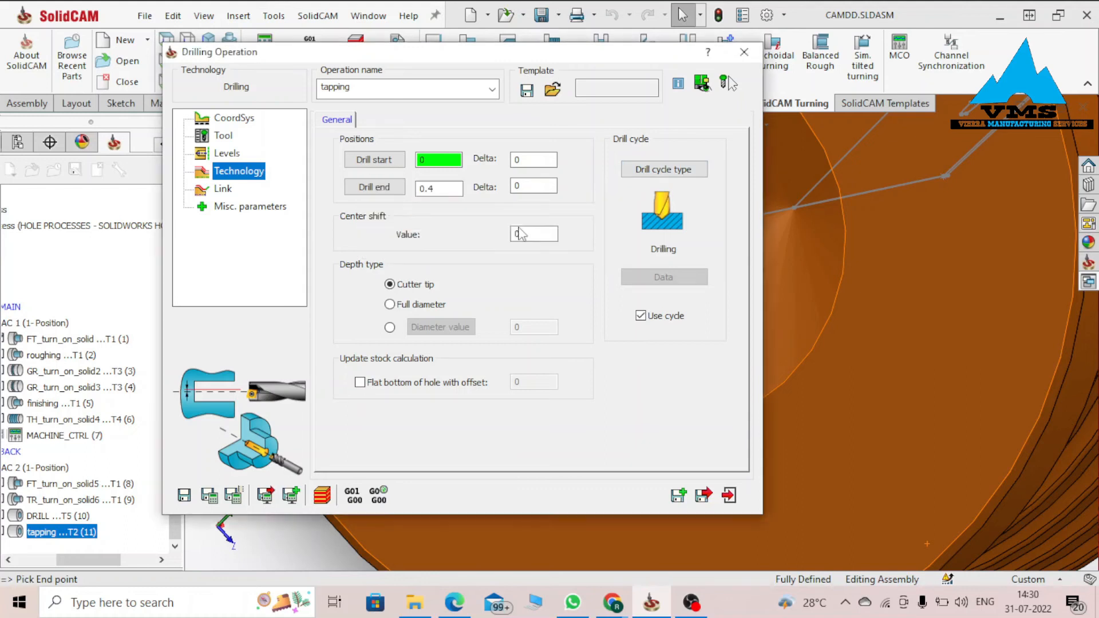
Step: Set the tapping cycle's down_step_ value to 0.004 and accept the drill options
{"action": "left_click", "coordinate": [679, 290]}
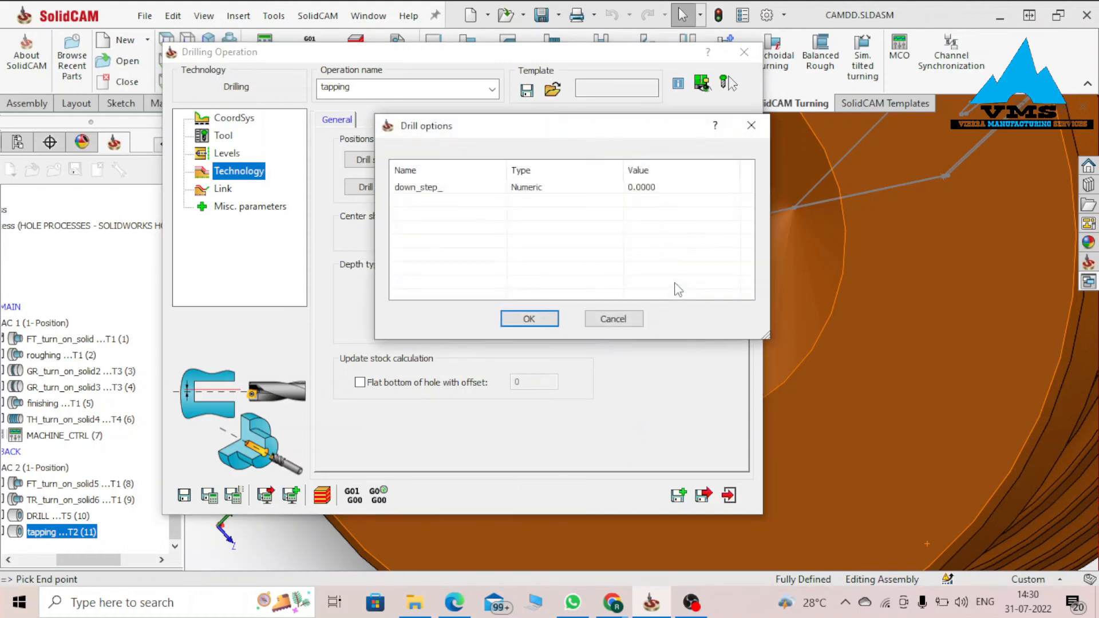
{"action": "left_click", "coordinate": [645, 187]}
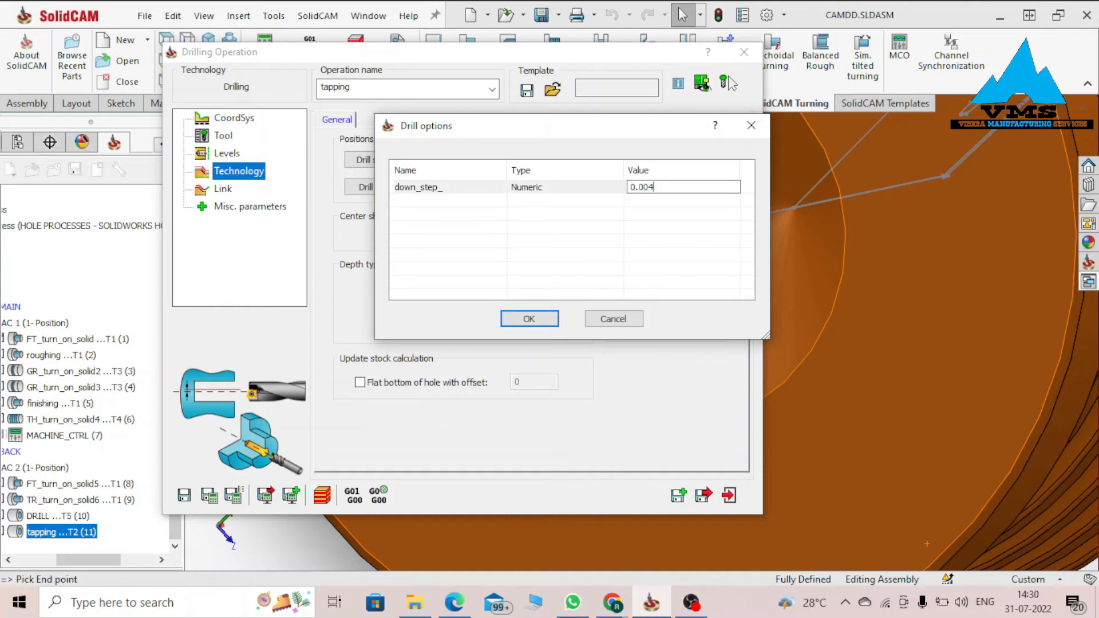
{"action": "left_click", "coordinate": [534, 321]}
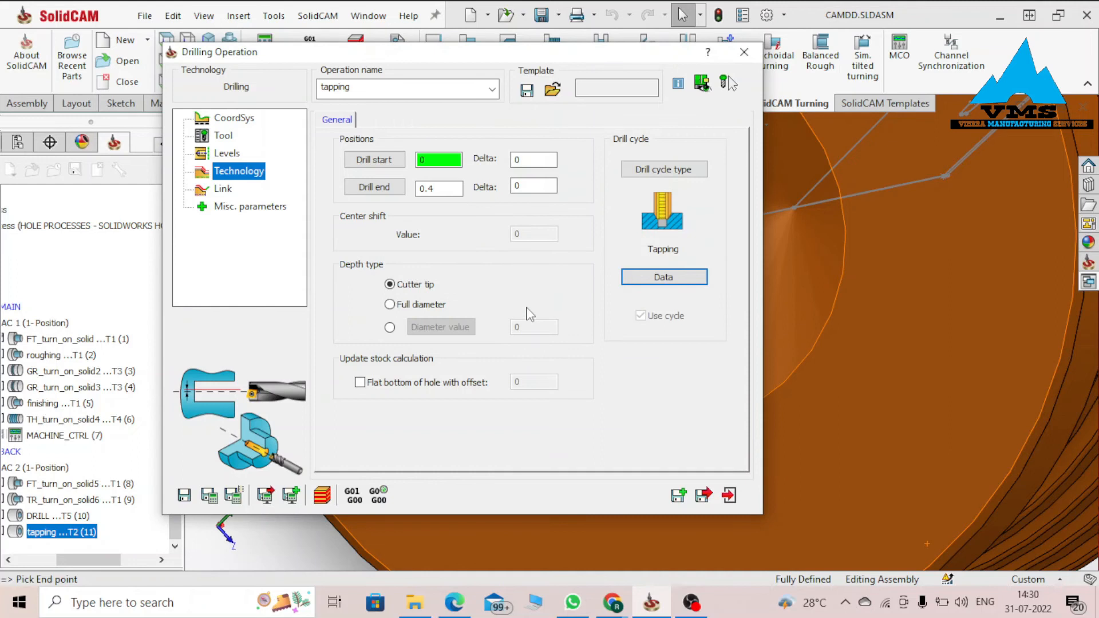
Step: Check the tapping operation's link and miscellaneous parameters, simulate its toolpath in the turning view, and close the simulation and operation
{"action": "left_click", "coordinate": [223, 189]}
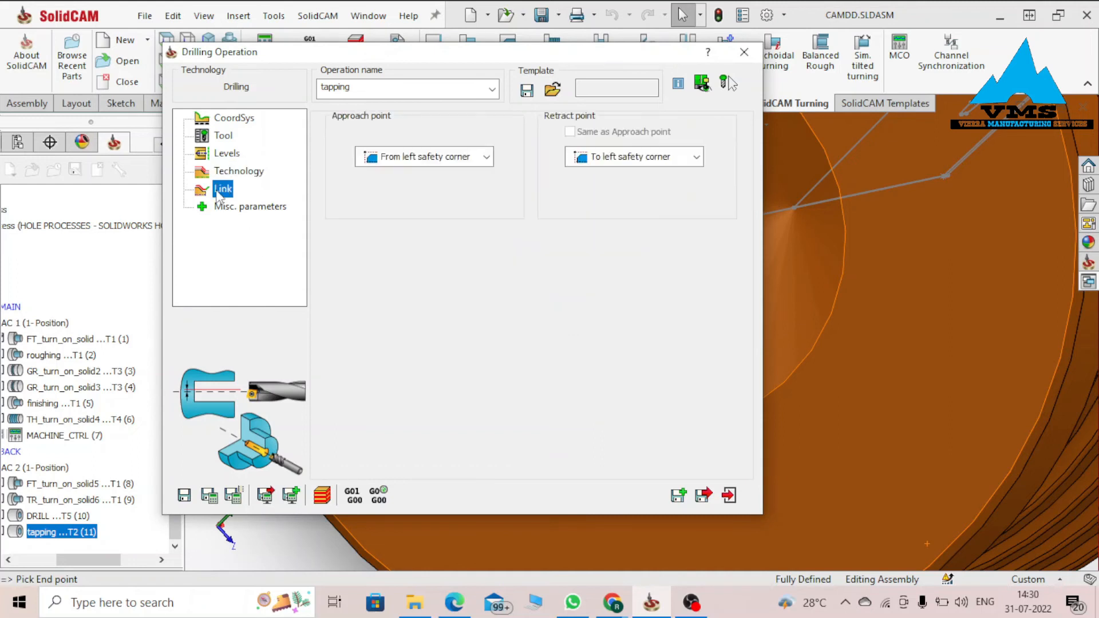
{"action": "left_click", "coordinate": [239, 208]}
{"action": "left_click", "coordinate": [319, 497]}
{"action": "left_click", "coordinate": [439, 321]}
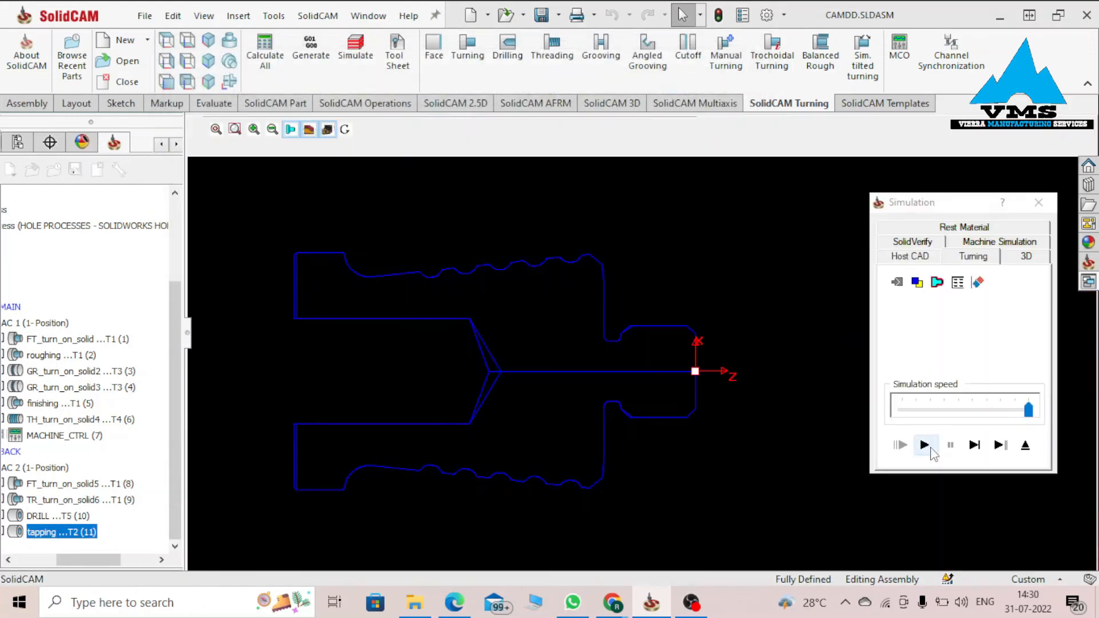
{"action": "left_click", "coordinate": [928, 449]}
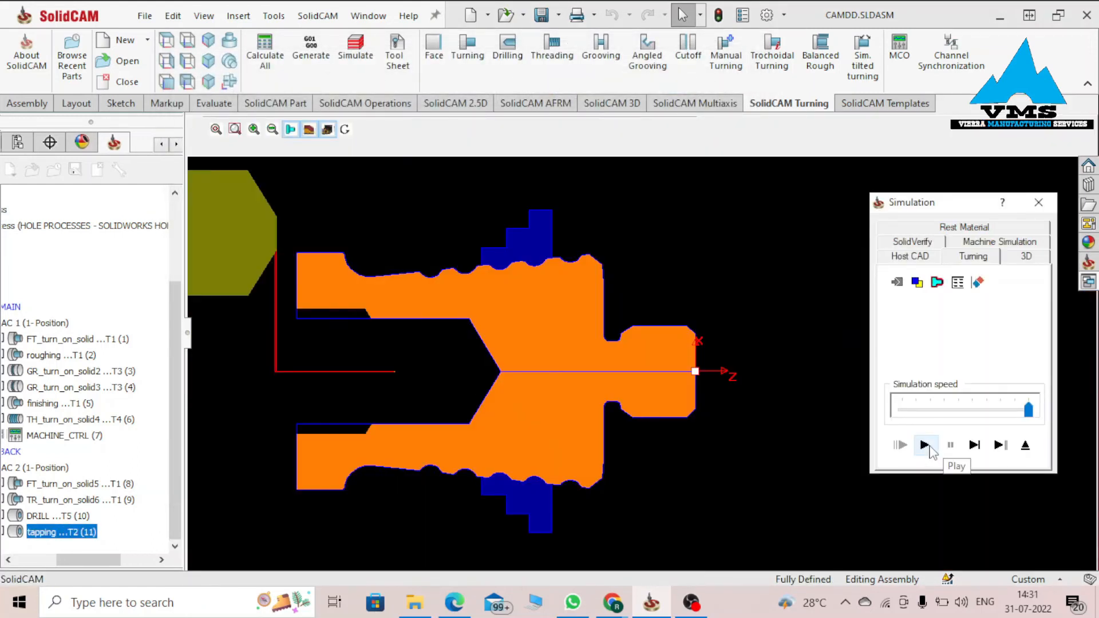
{"action": "left_click", "coordinate": [1039, 202]}
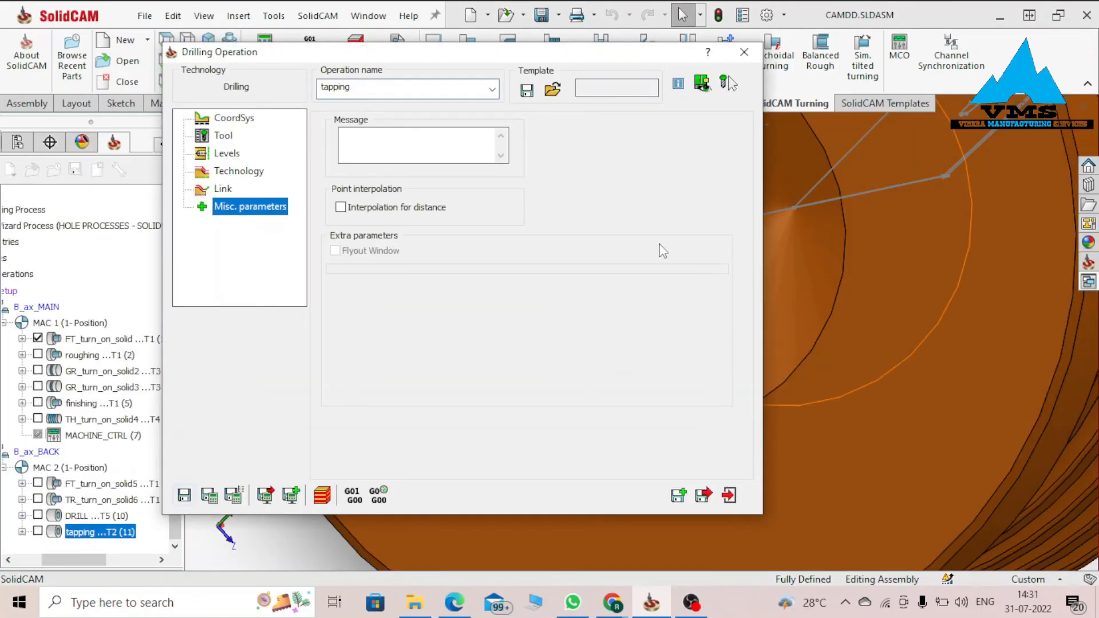
{"action": "left_click", "coordinate": [744, 52]}
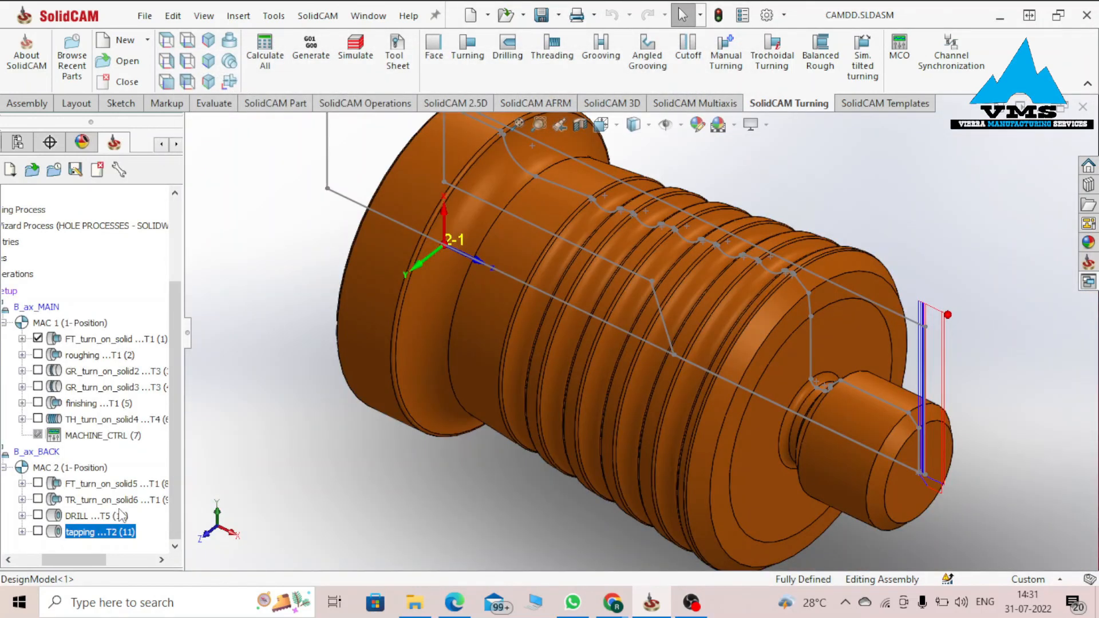
Step: Open Channel Synchronization for the whole operation list and bring up its simulation
{"action": "left_click_drag", "start_coordinate": [100, 560], "coordinate": [75, 559]}
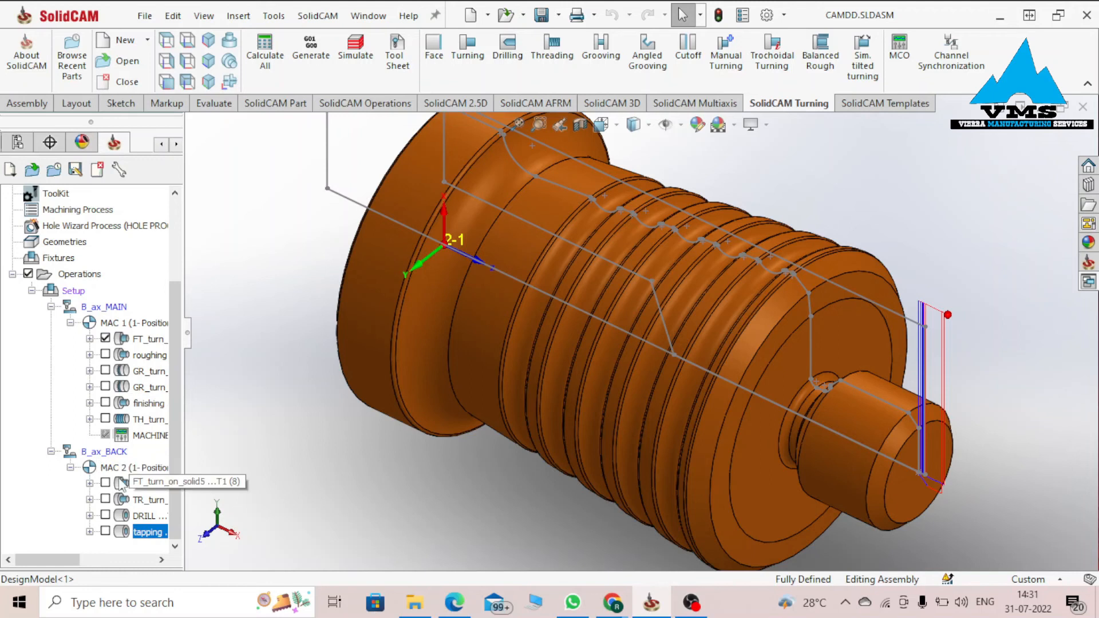
{"action": "left_click", "coordinate": [80, 274]}
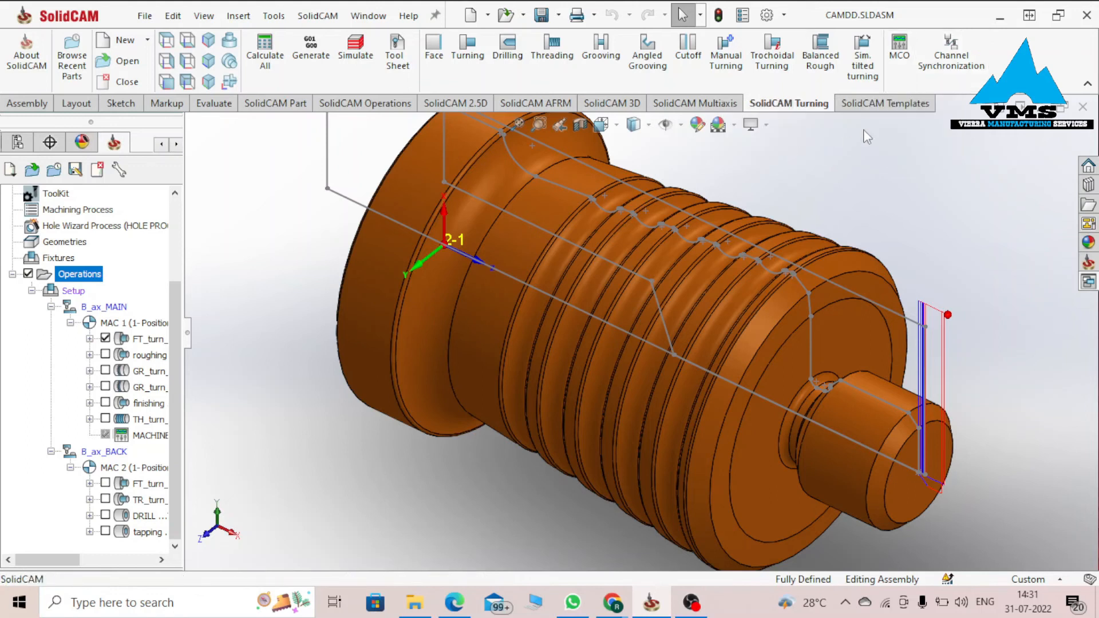
{"action": "left_click", "coordinate": [952, 55]}
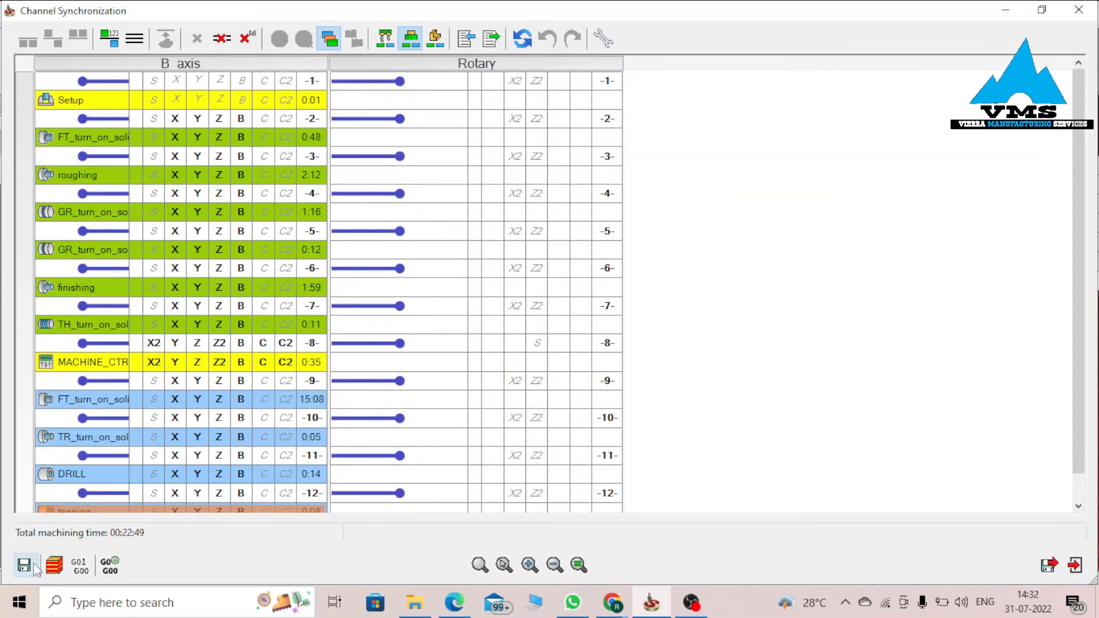
{"action": "left_click", "coordinate": [54, 565]}
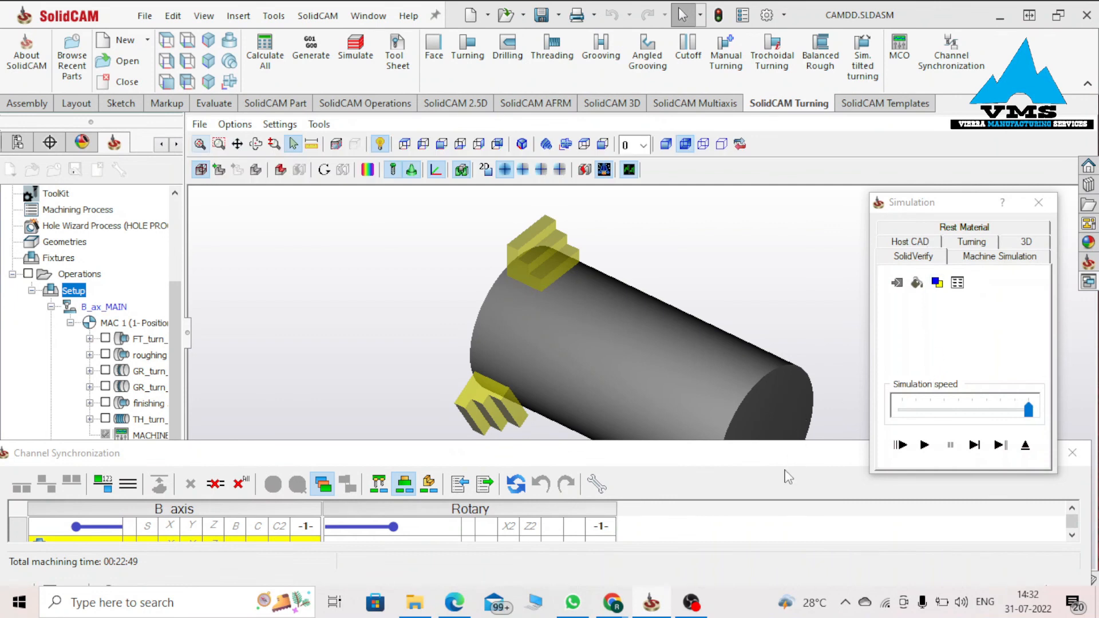
Step: Run the SolidVerify simulation of all MAIN and BACK operations, inspect the machined part, and close the simulation
{"action": "left_click", "coordinate": [925, 445]}
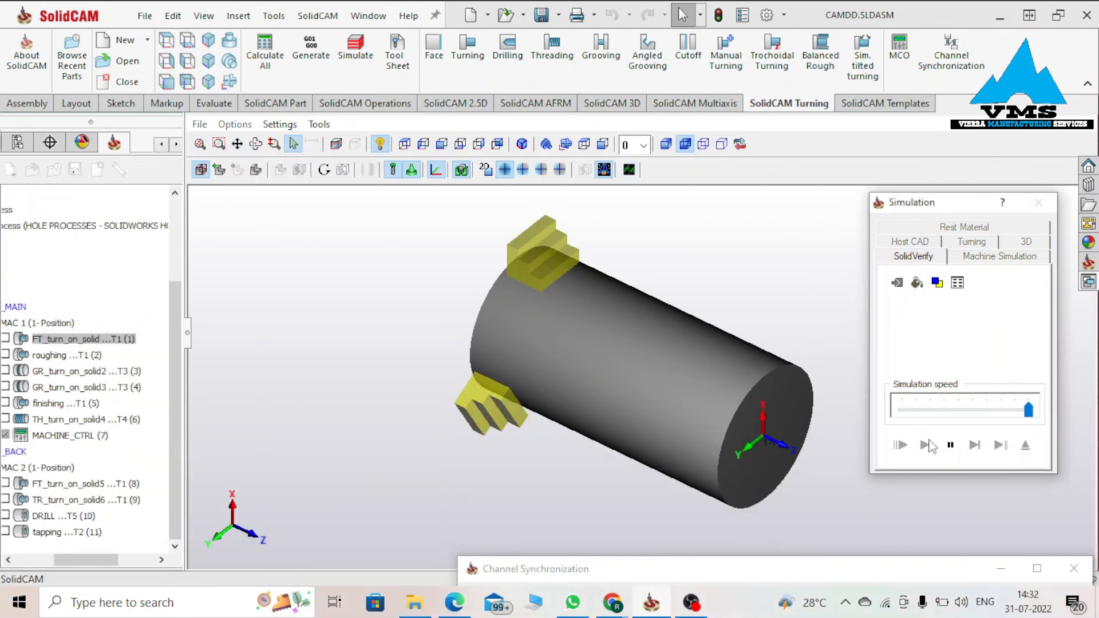
{"action": "middle_click_drag", "start_coordinate": [807, 446], "coordinate": [826, 430]}
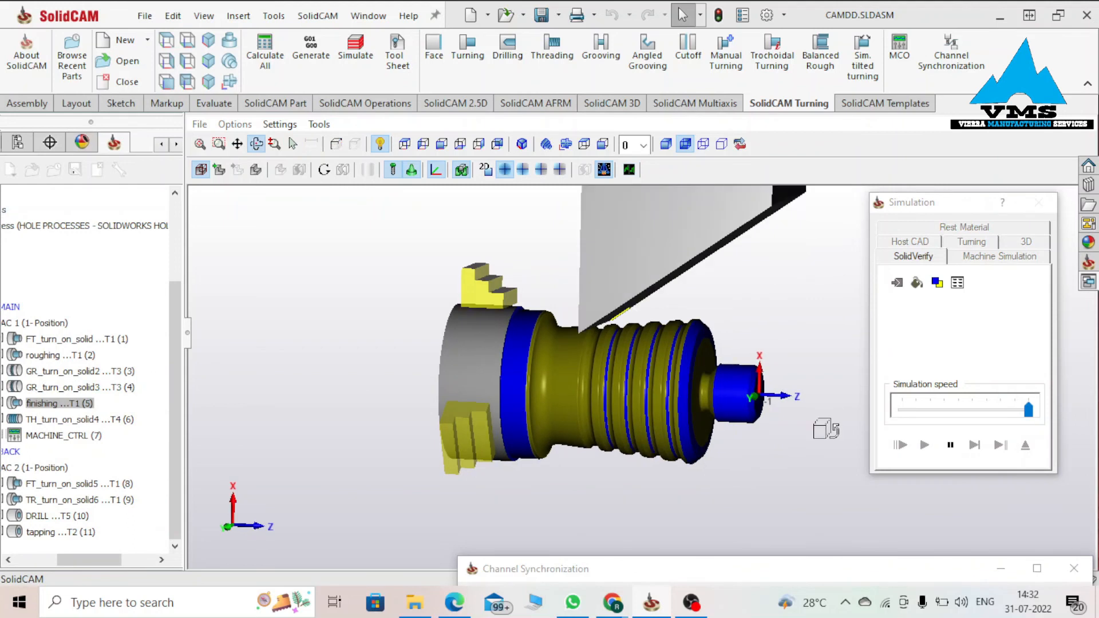
{"action": "key", "text": "Escape"}
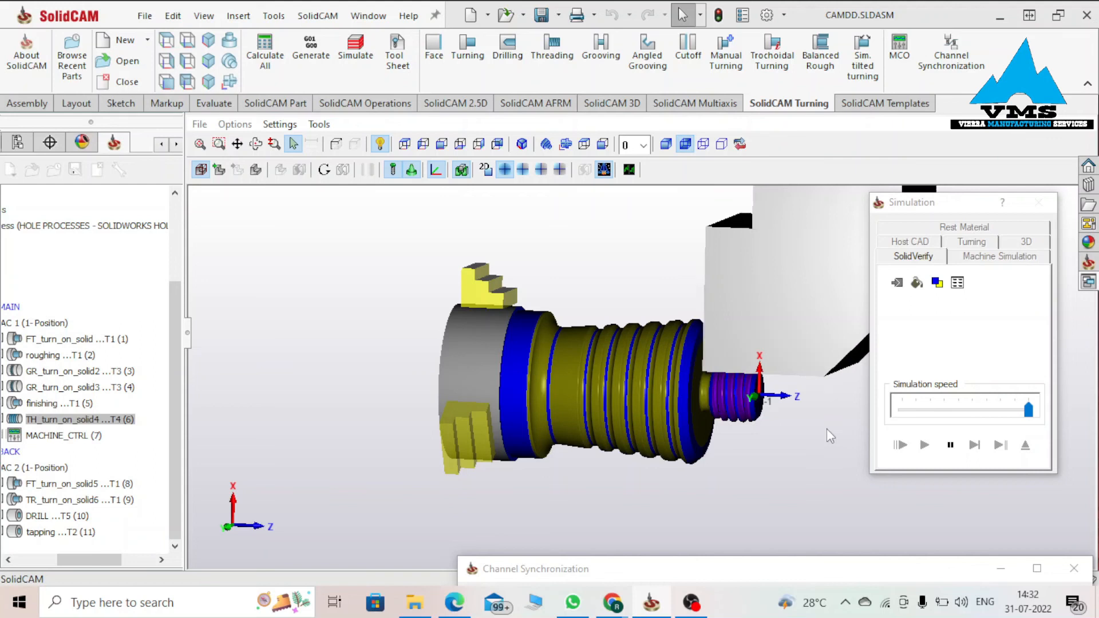
{"action": "scroll", "coordinate": [675, 430], "scroll_direction": "up", "scroll_amount": 2}
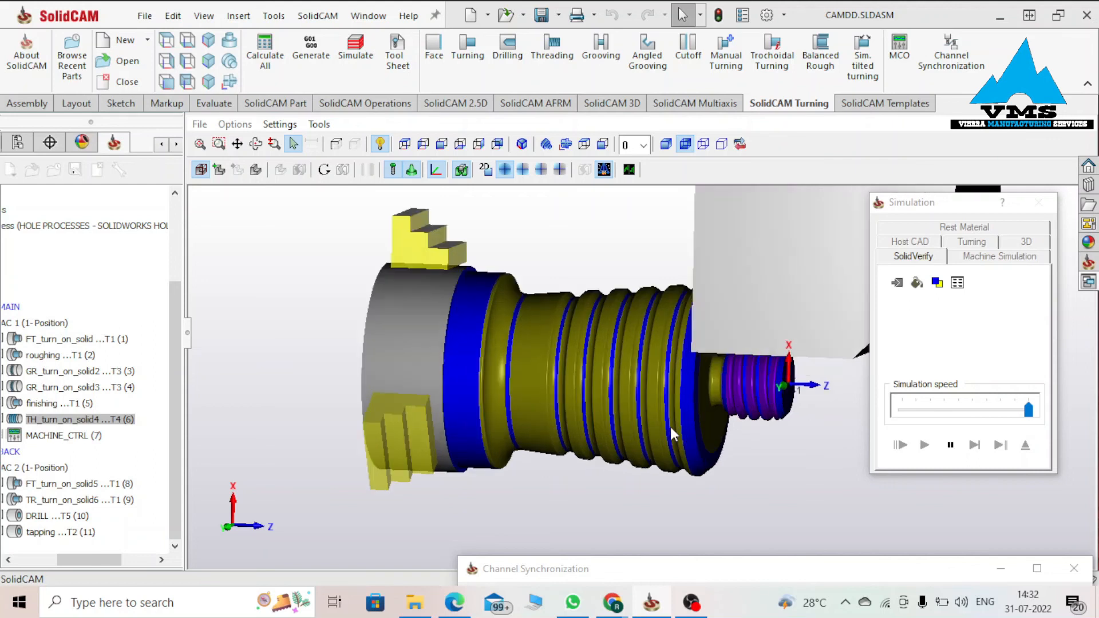
{"action": "scroll", "coordinate": [671, 428], "scroll_direction": "up", "scroll_amount": 2}
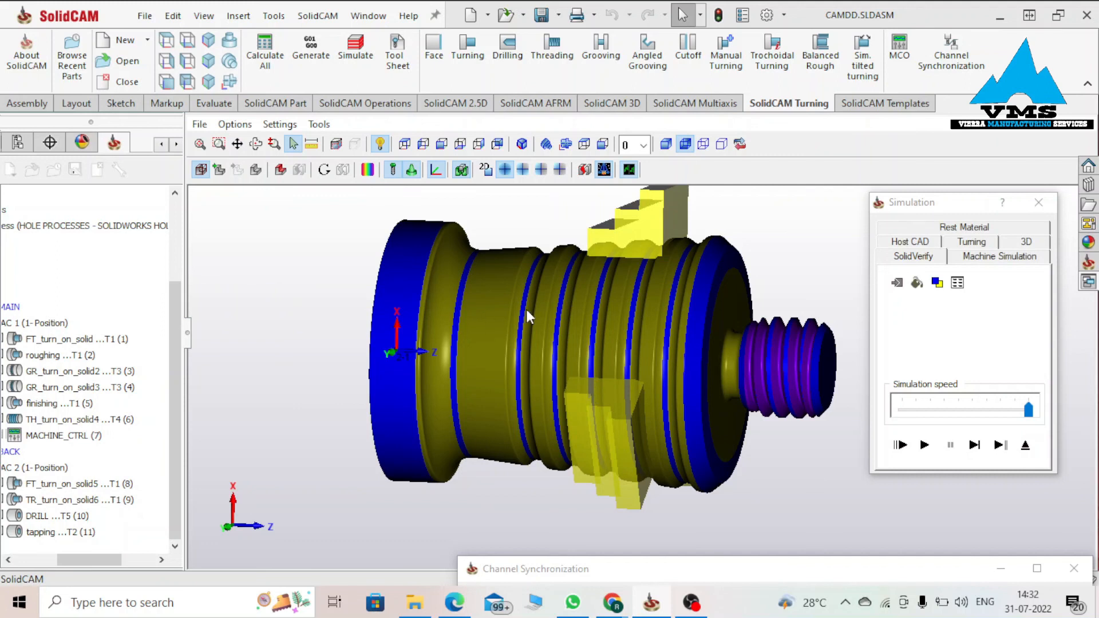
{"action": "scroll", "coordinate": [607, 293], "scroll_direction": "down", "scroll_amount": 3}
{"action": "middle_click_drag", "start_coordinate": [613, 308], "coordinate": [602, 331]}
{"action": "left_click", "coordinate": [1038, 202]}
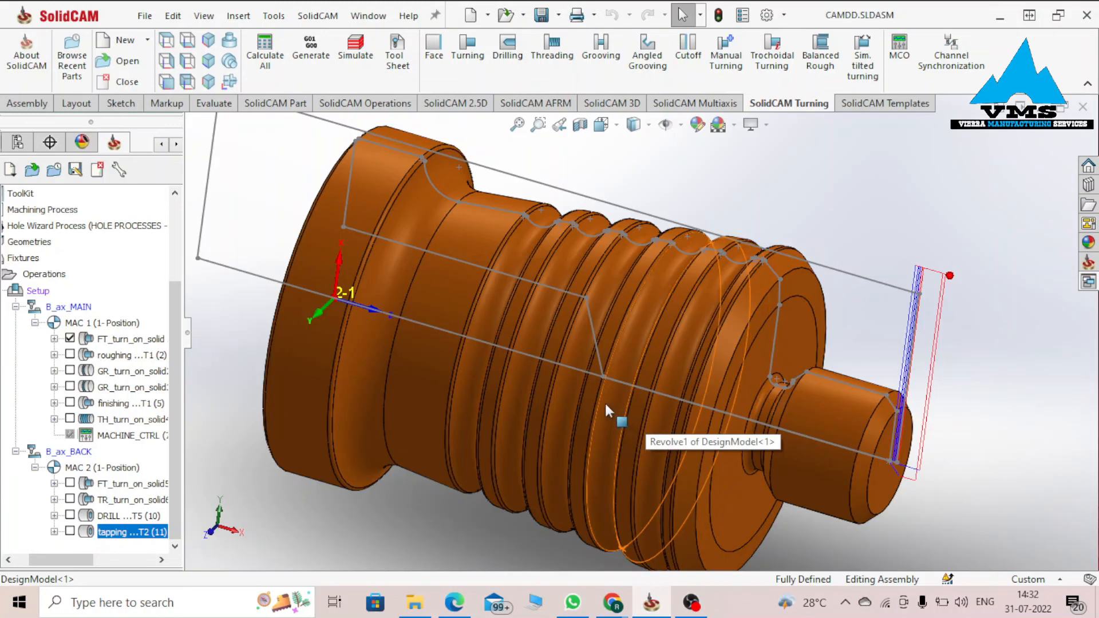
{"action": "scroll", "coordinate": [588, 399], "scroll_direction": "down", "scroll_amount": 5}
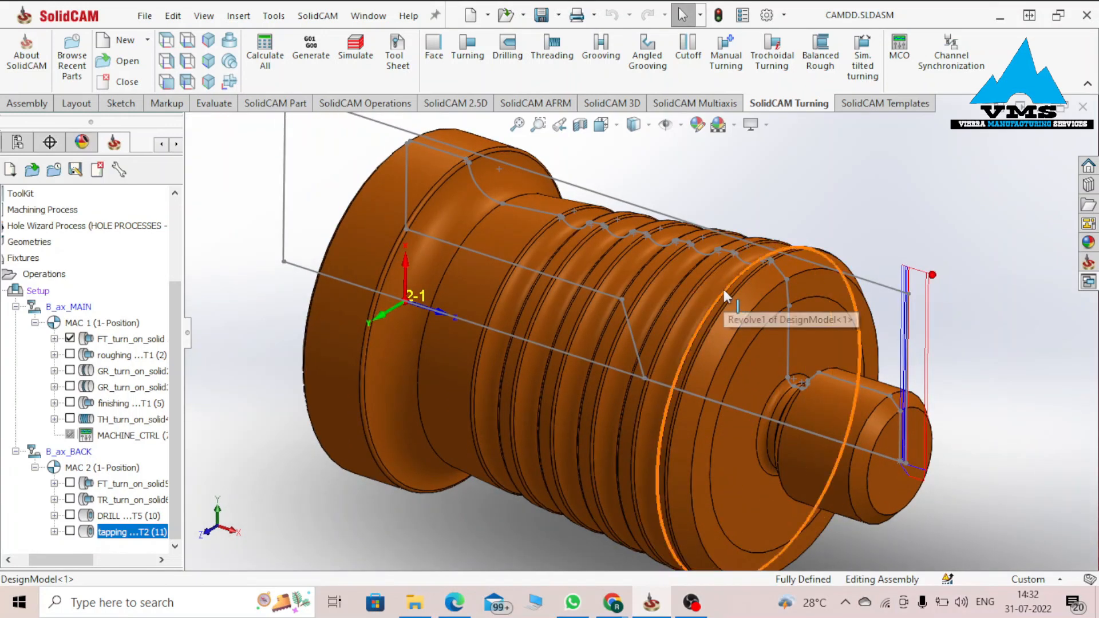